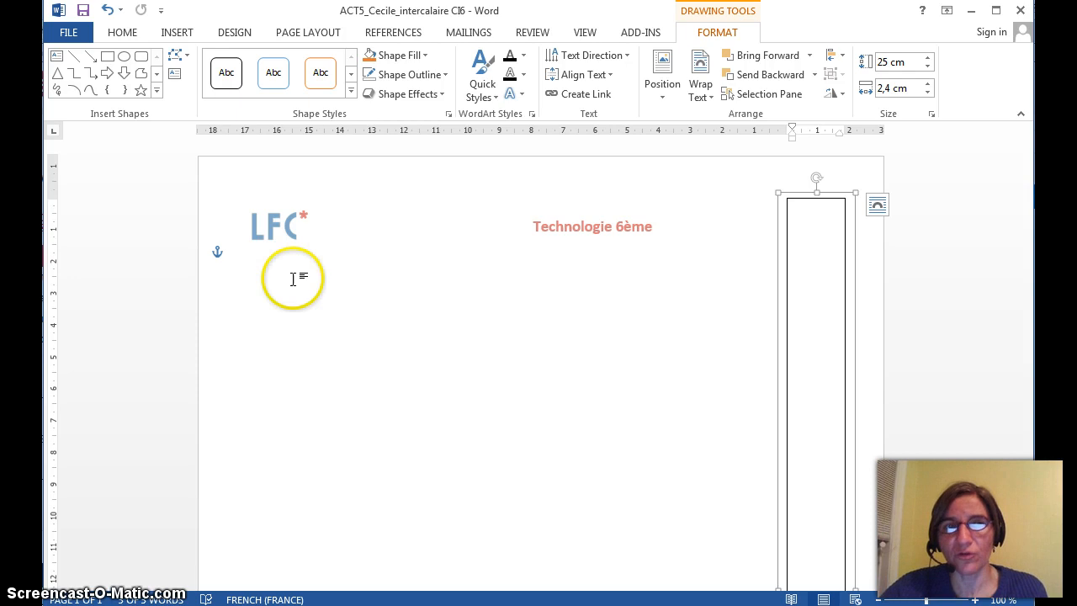
# - Add the title "Technologie de L'information et de la communication" on a new line below the LFC logo
pyautogui.click(310, 309)
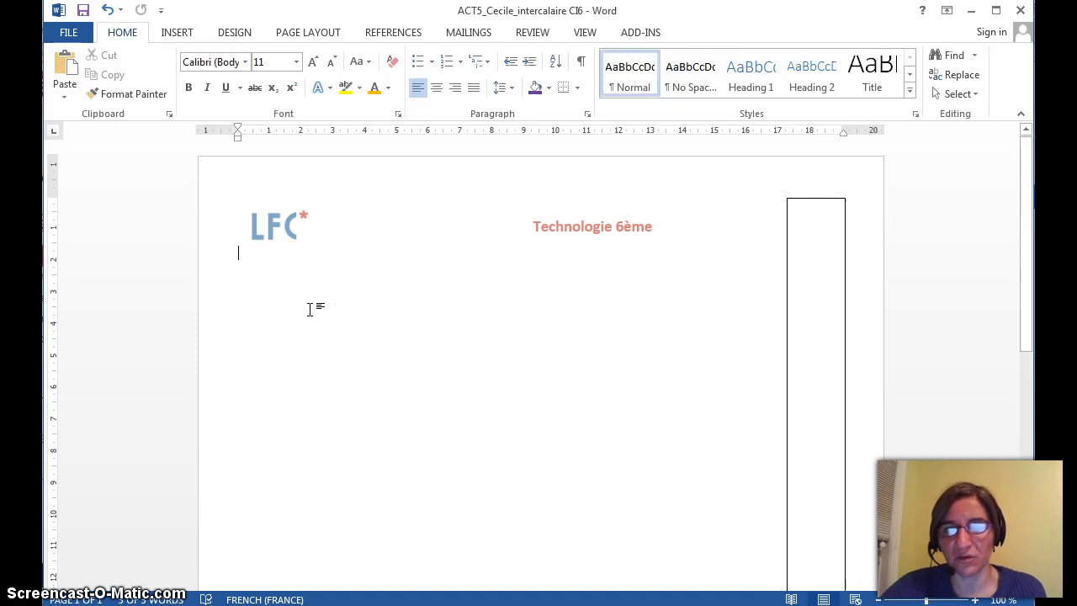
pyautogui.press('Return')
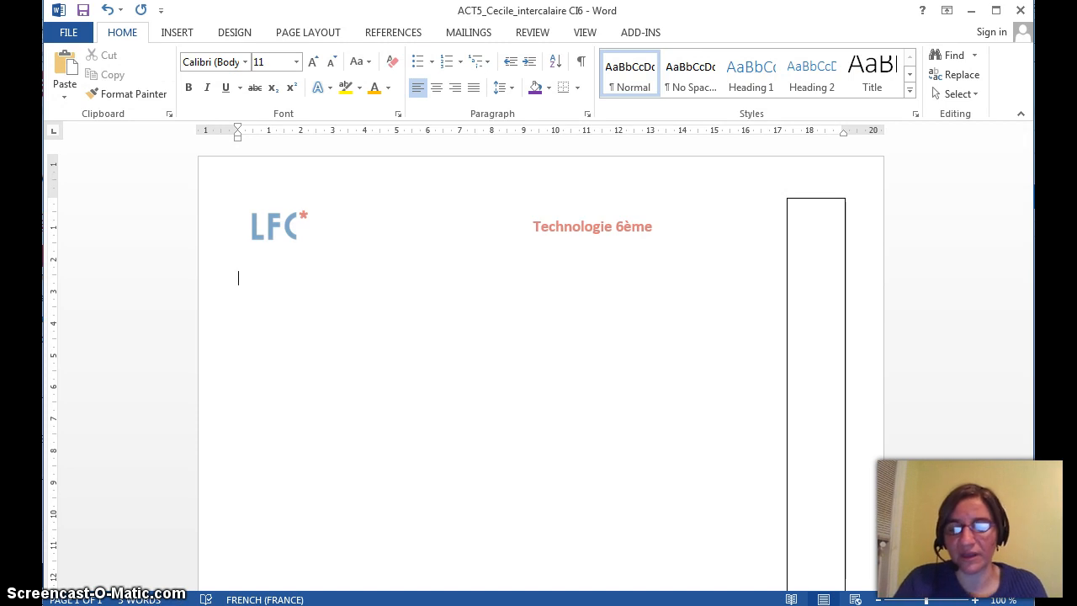
pyautogui.write('T')
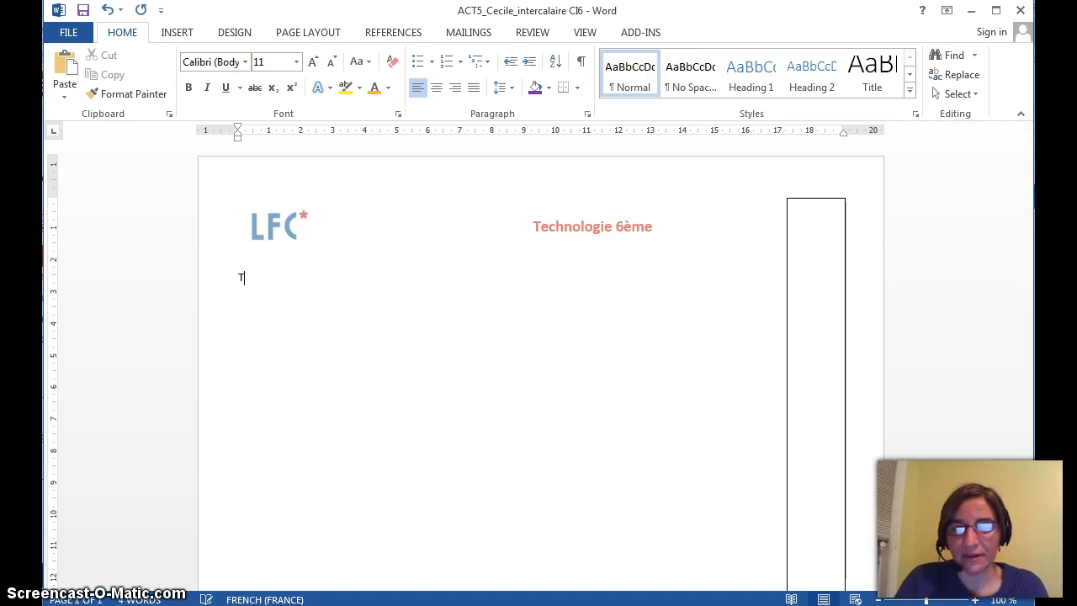
pyautogui.write('echnologi')
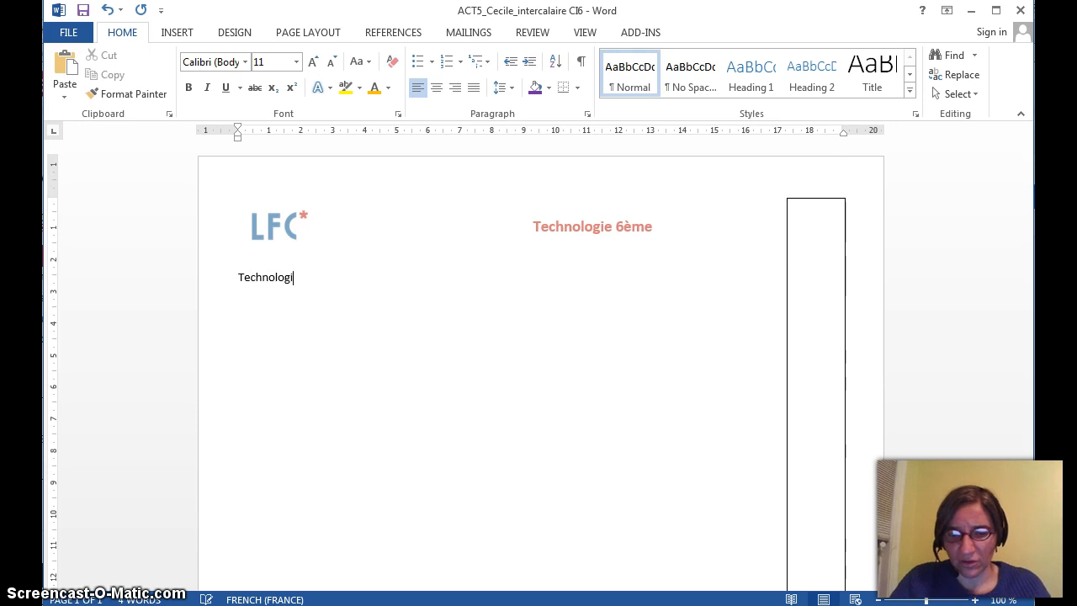
pyautogui.write('e de')
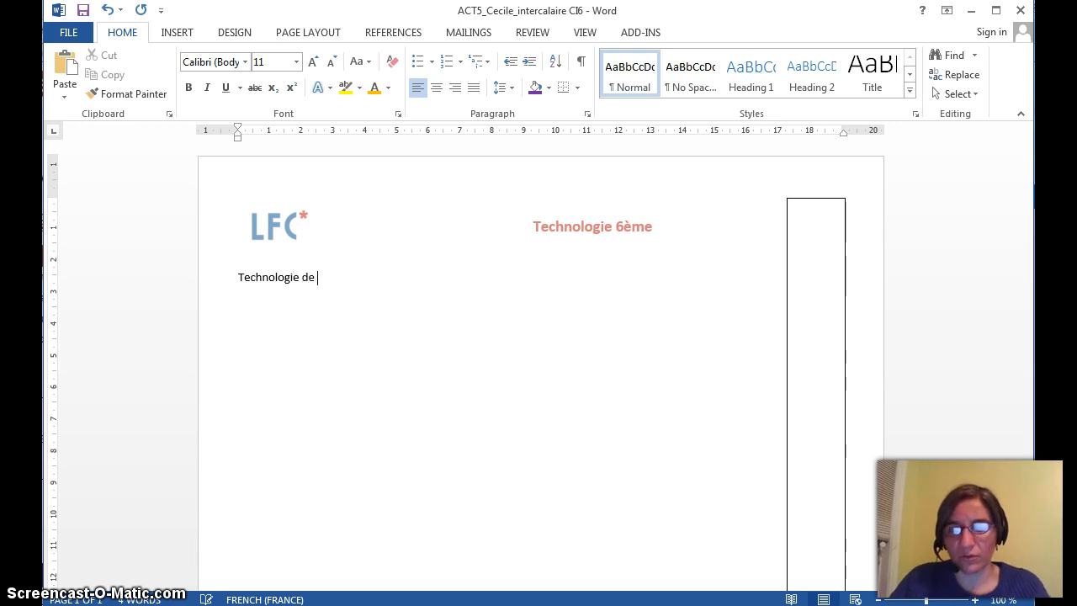
pyautogui.write(" L'")
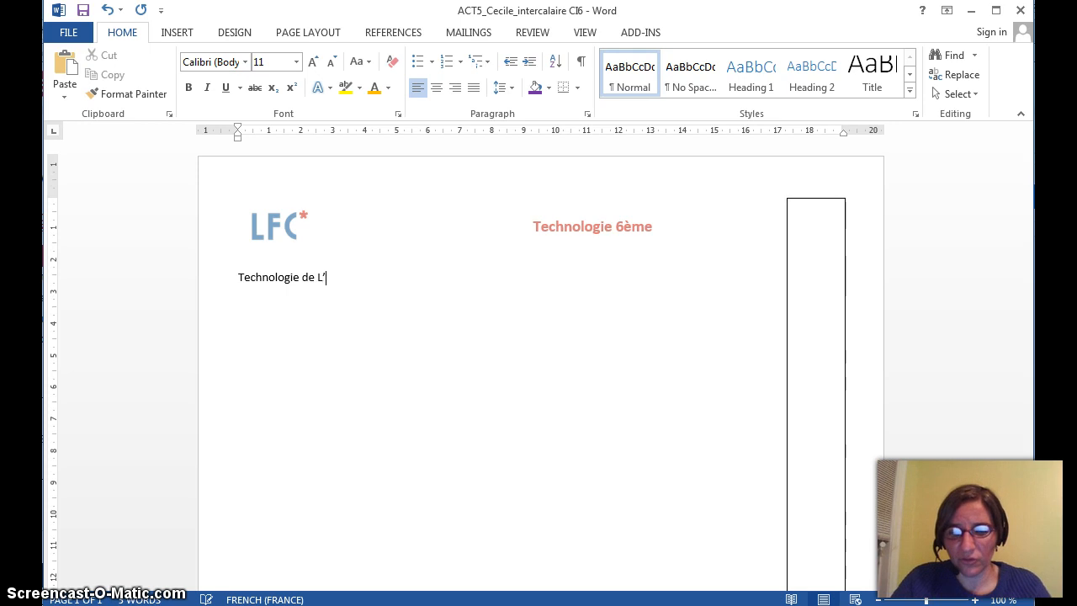
pyautogui.write('infor')
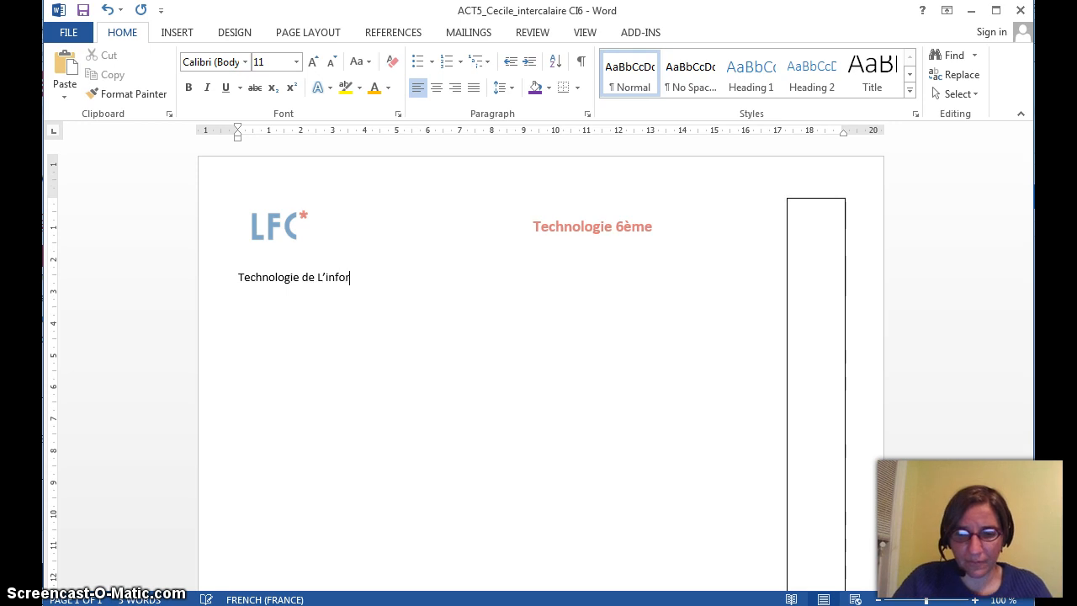
pyautogui.write('matio')
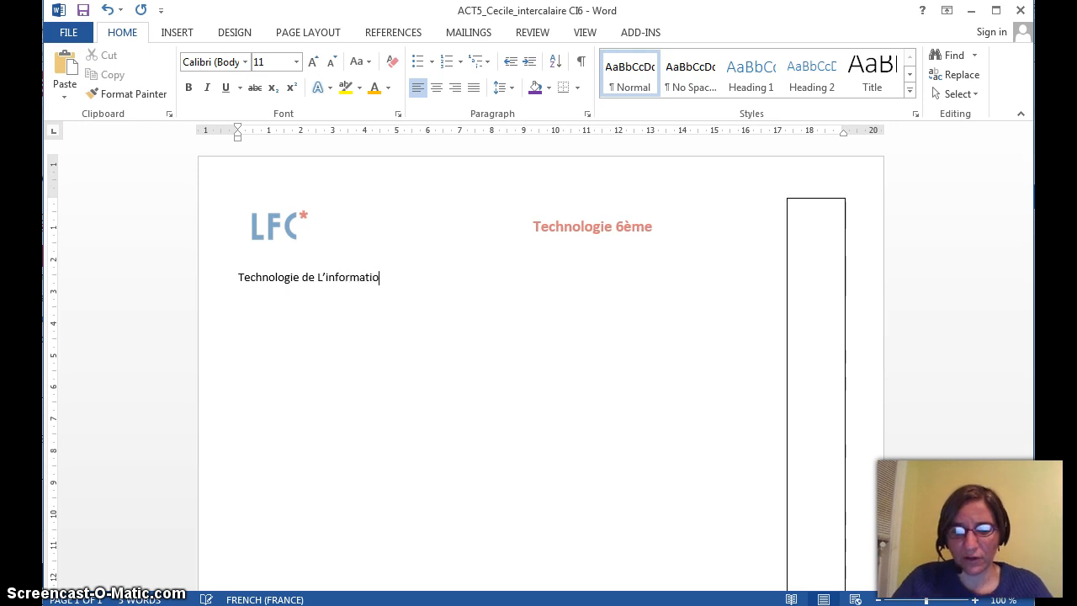
pyautogui.write('n et de la')
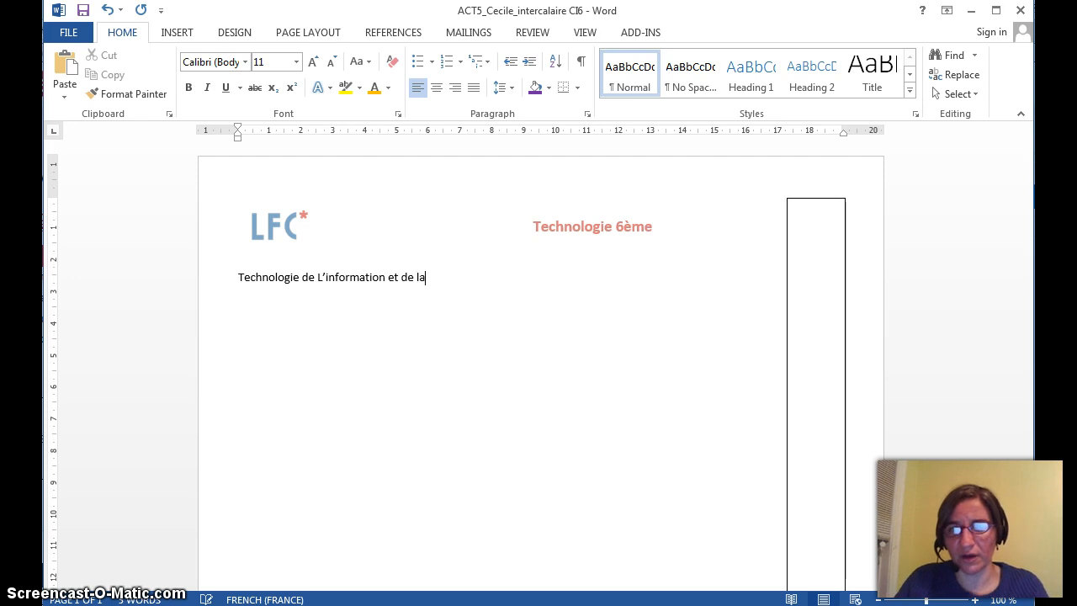
pyautogui.write(' commu')
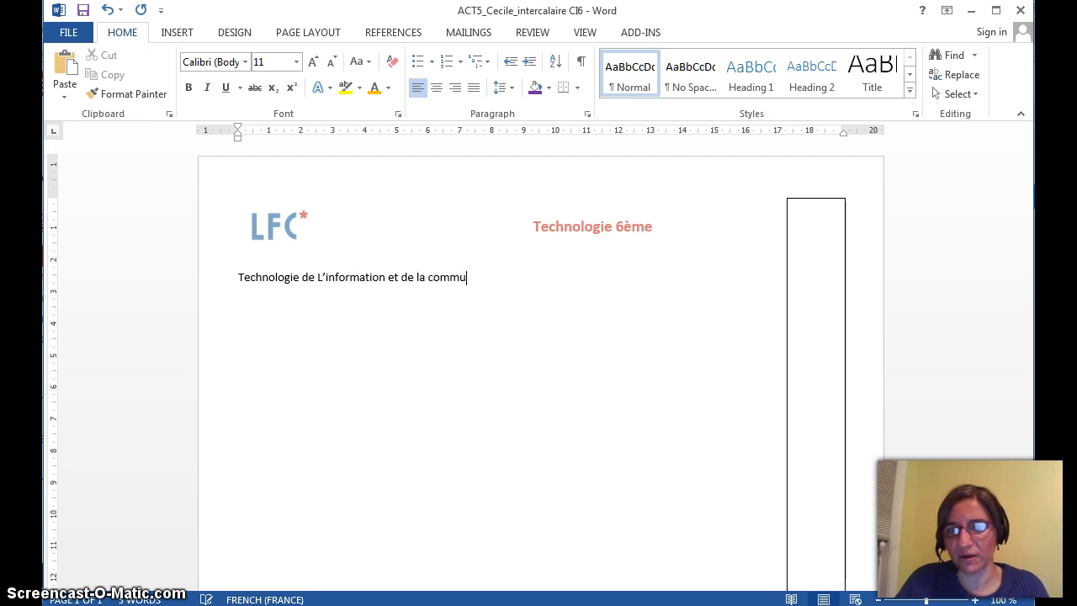
pyautogui.write('nication')
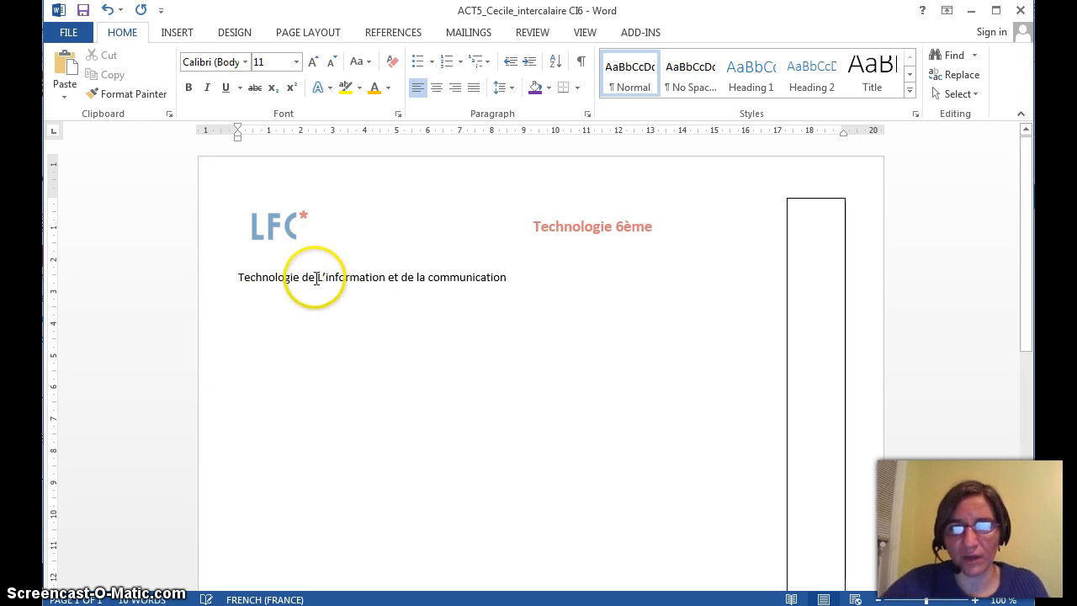
# - Split the title into three lines, before "L'information" and before "communication", and capitalize the C of "Communication"
pyautogui.press('Return')
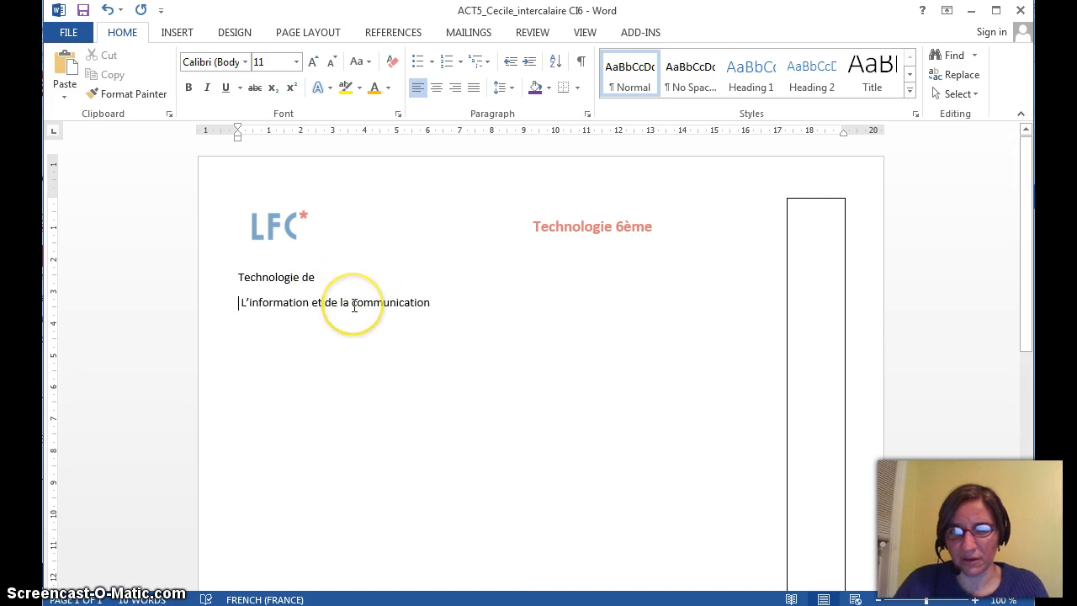
pyautogui.press('Return')
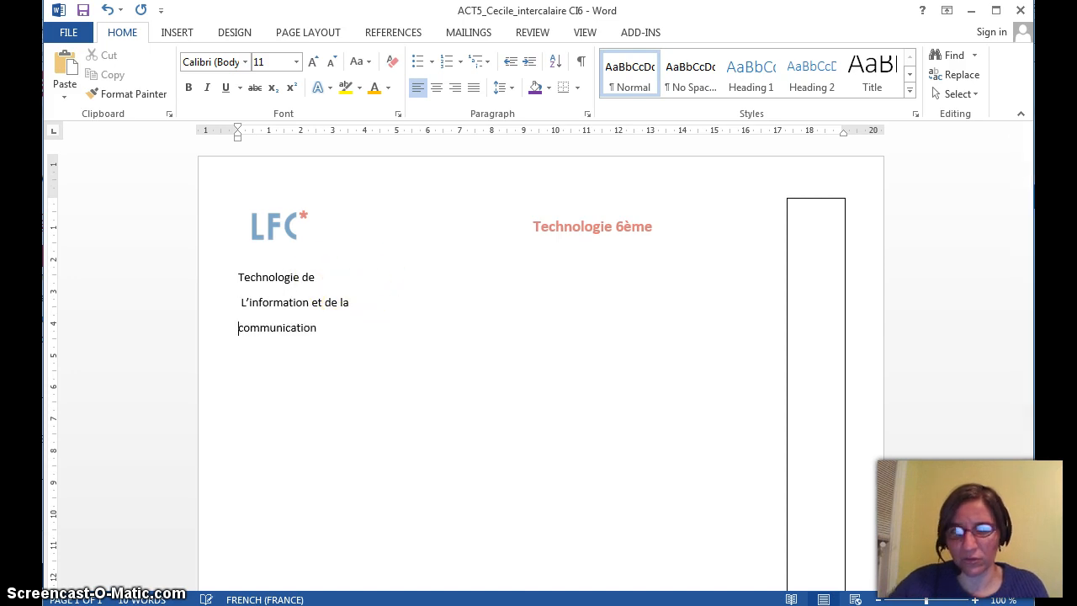
pyautogui.press('Delete')
pyautogui.write('C')
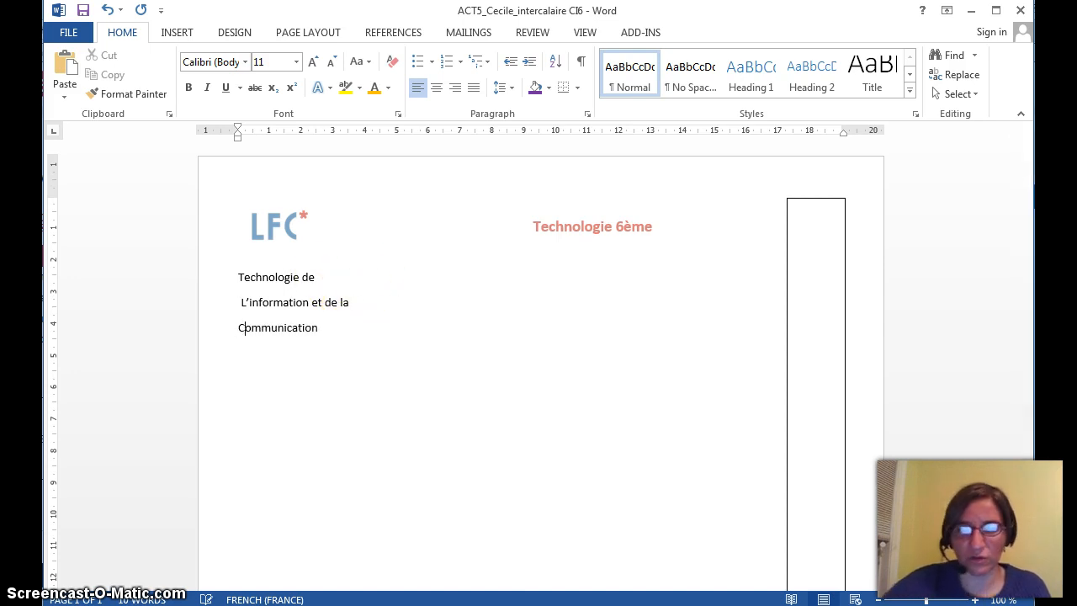
# - Set all three title lines in the Broadway font at size 24
pyautogui.moveTo(329, 331); pyautogui.dragTo(226, 272)
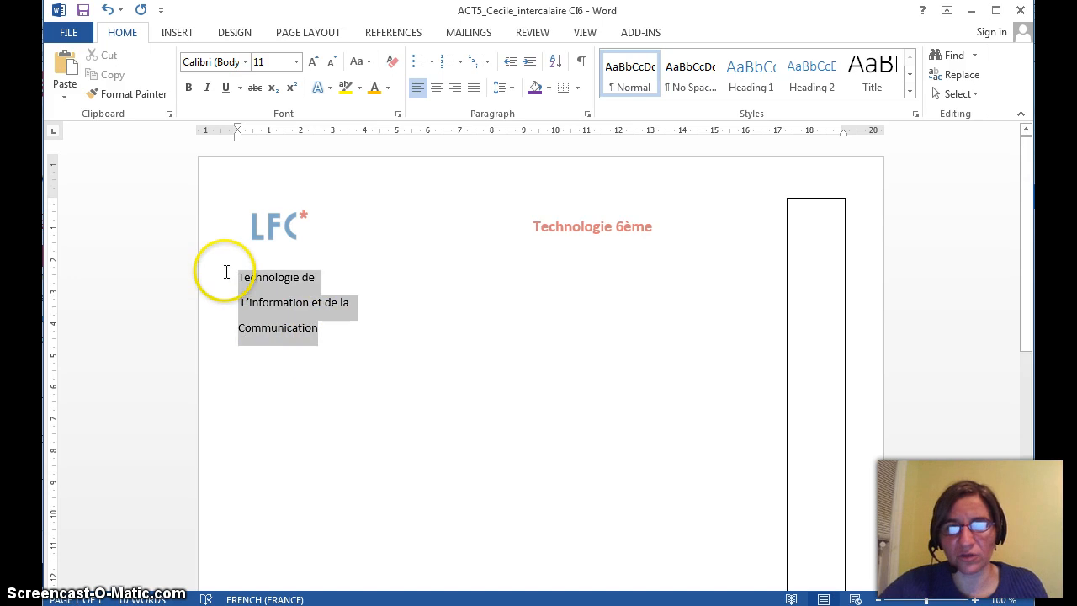
pyautogui.click(245, 63)
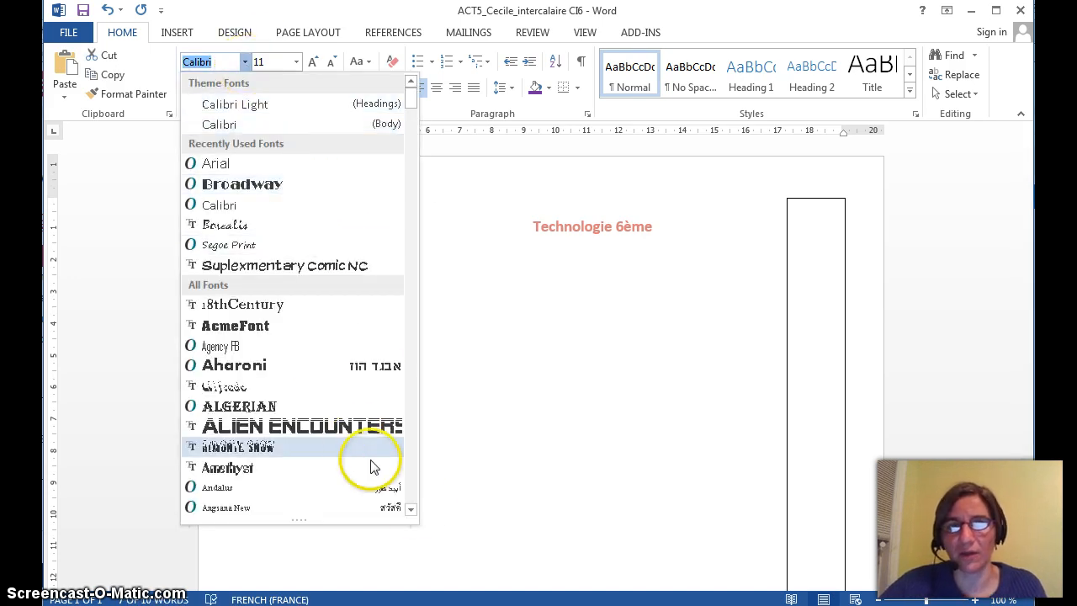
pyautogui.scroll(-7, 415, 510)
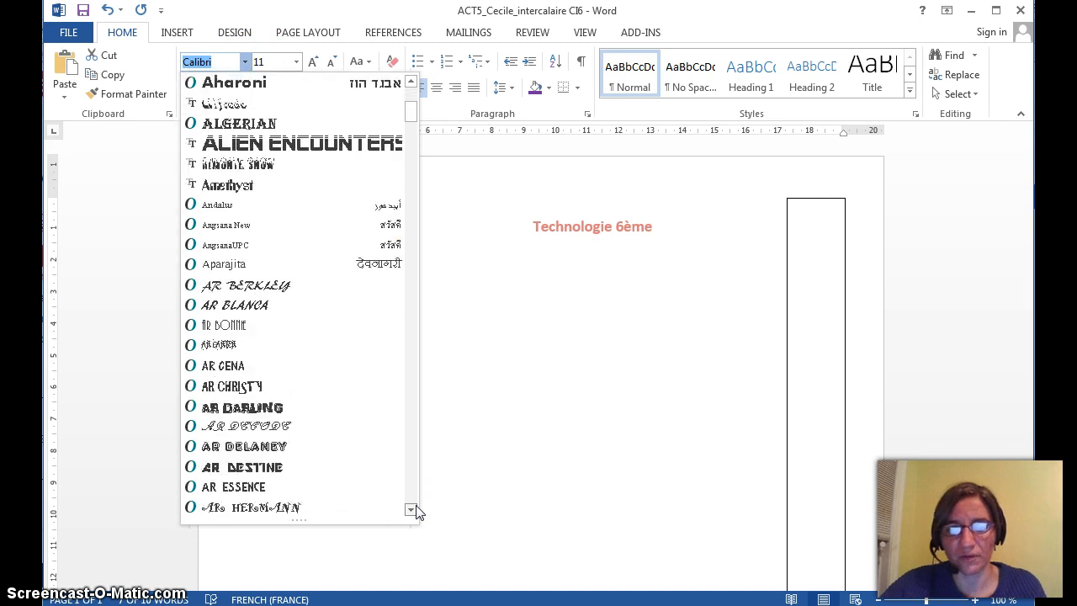
pyautogui.scroll(-5, 415, 510)
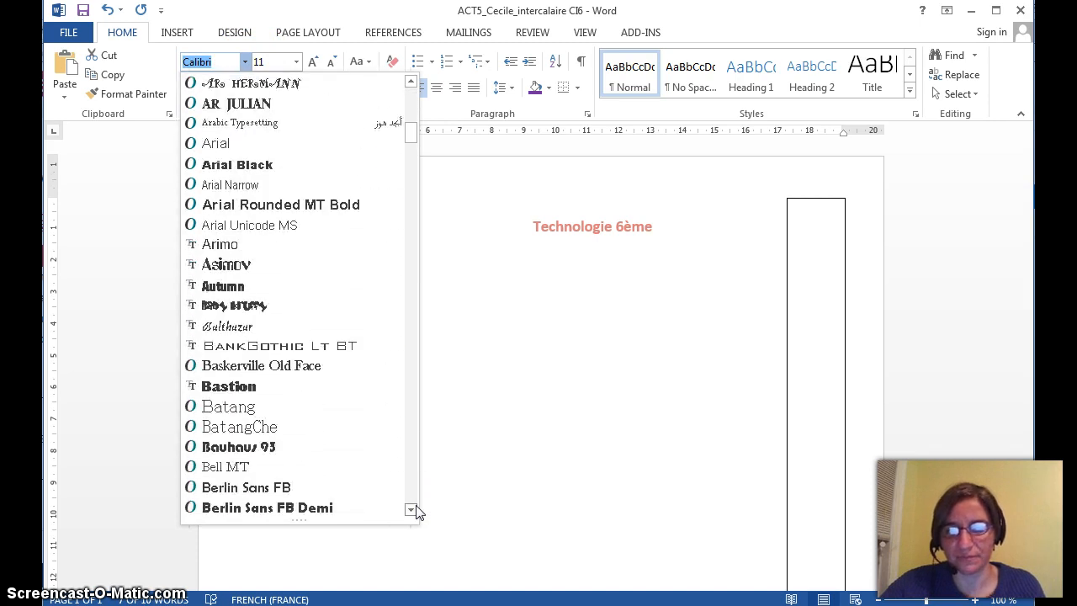
pyautogui.scroll(-6, 415, 510)
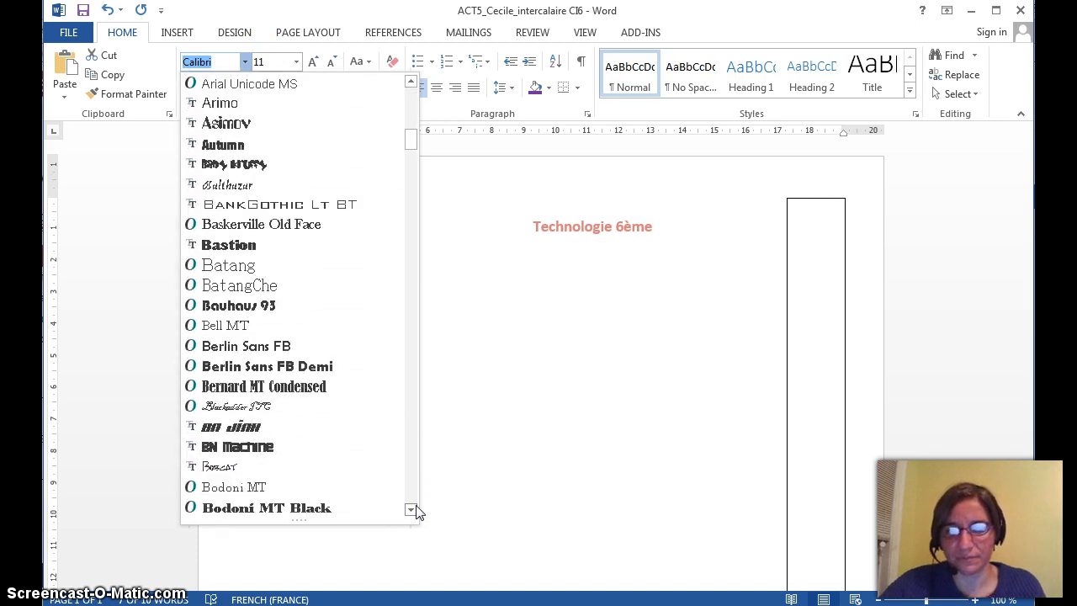
pyautogui.scroll(-1, 416, 510)
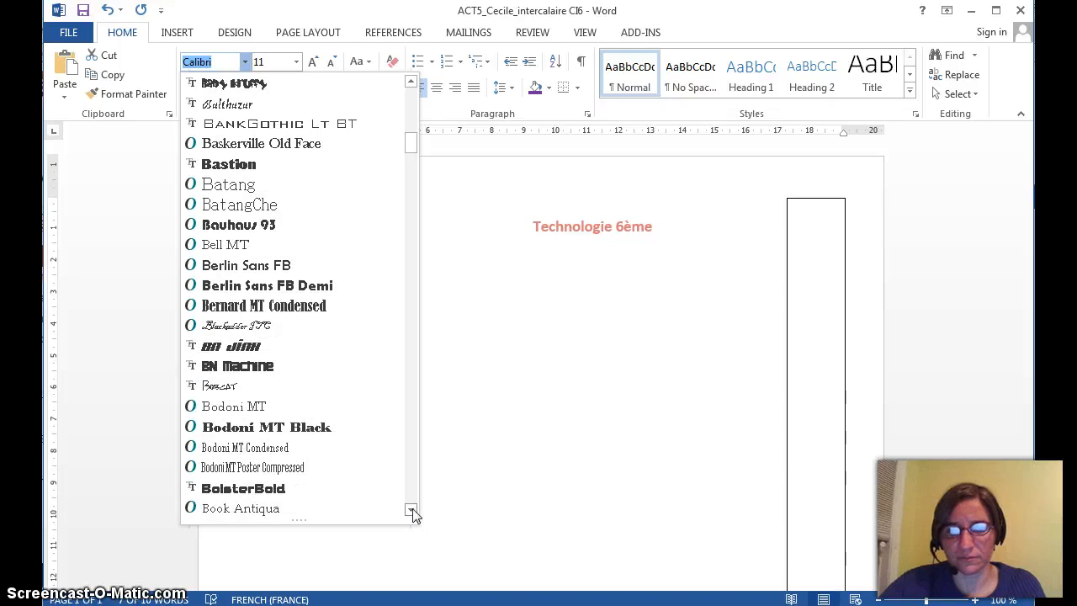
pyautogui.click(412, 510)
pyautogui.click(412, 510)
pyautogui.click(411, 510)
pyautogui.click(411, 510)
pyautogui.click(411, 510)
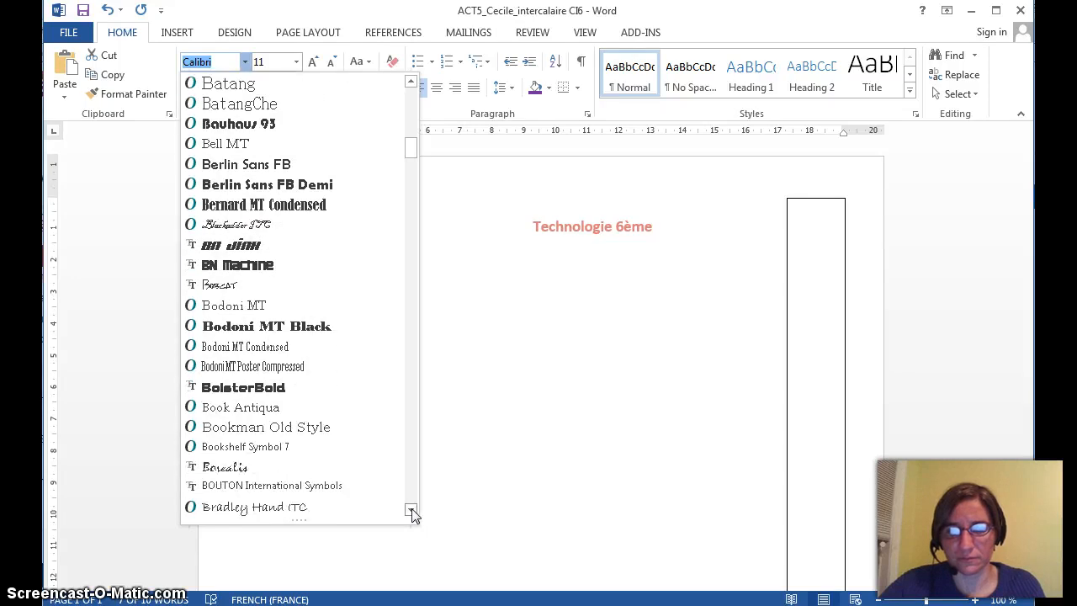
pyautogui.click(411, 510)
pyautogui.click(411, 510)
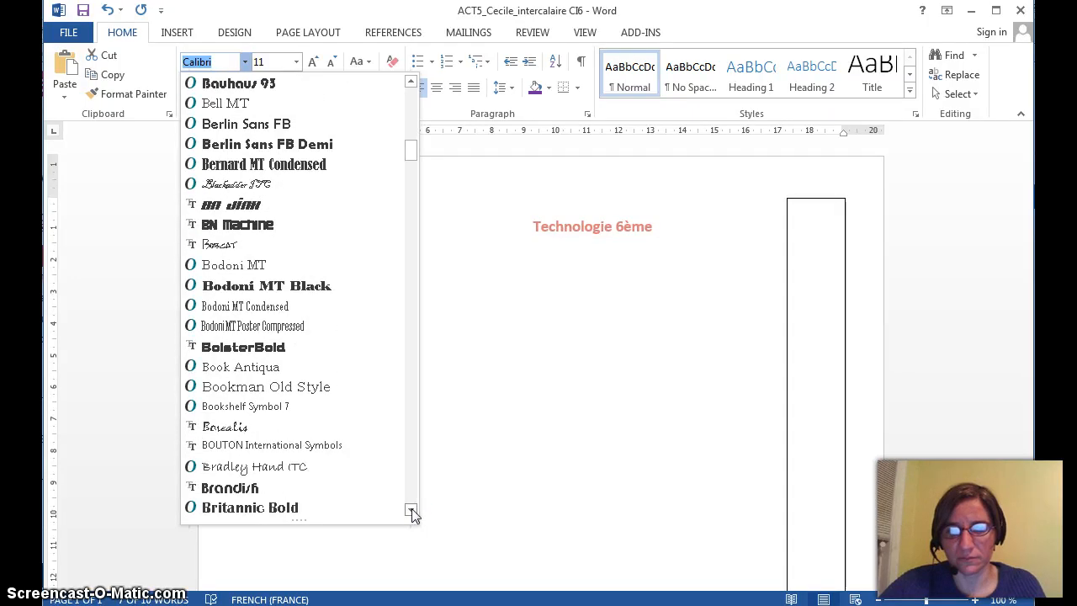
pyautogui.click(412, 510)
pyautogui.click(339, 505)
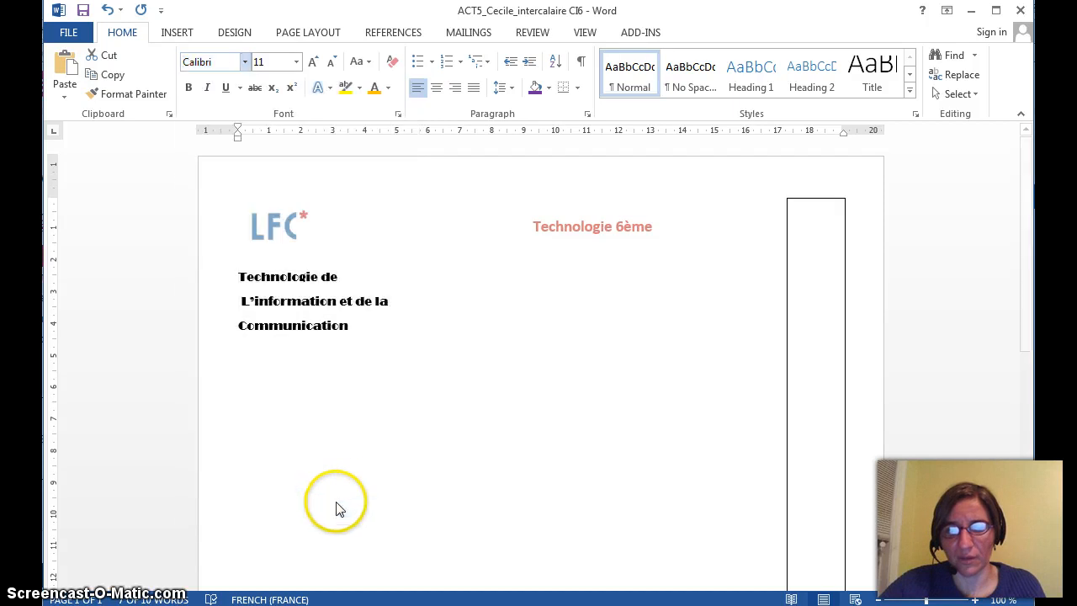
pyautogui.click(296, 63)
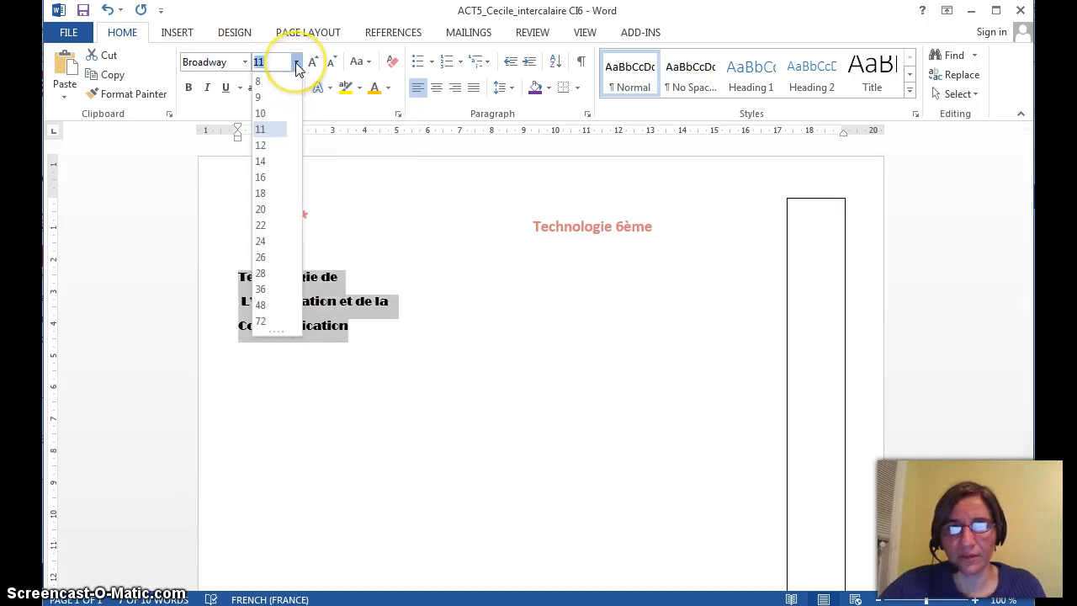
pyautogui.click(261, 242)
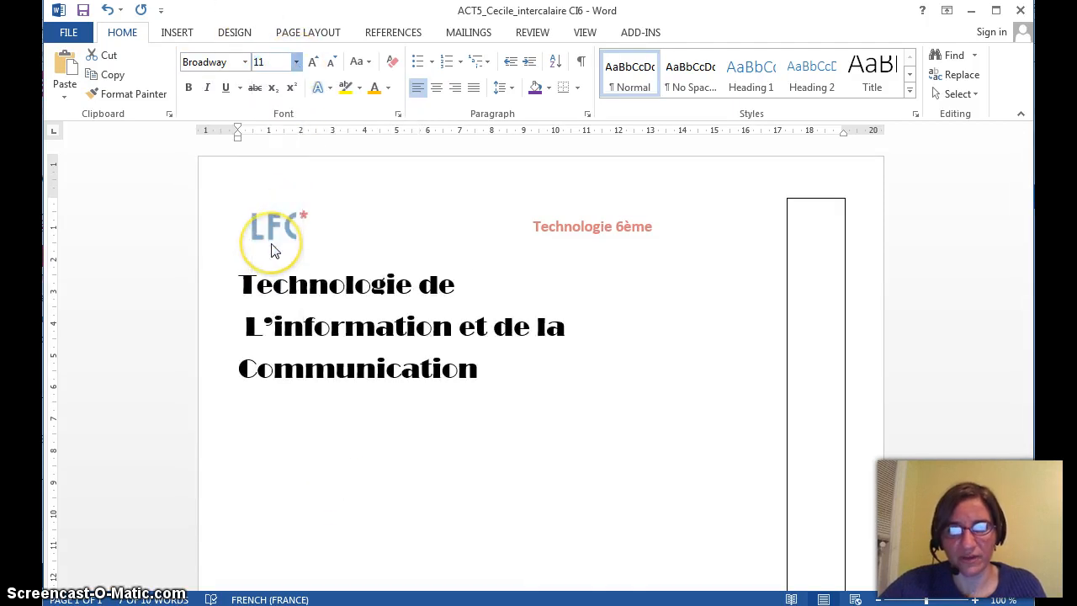
# - Center the three title lines and color their text standard blue
pyautogui.click(438, 91)
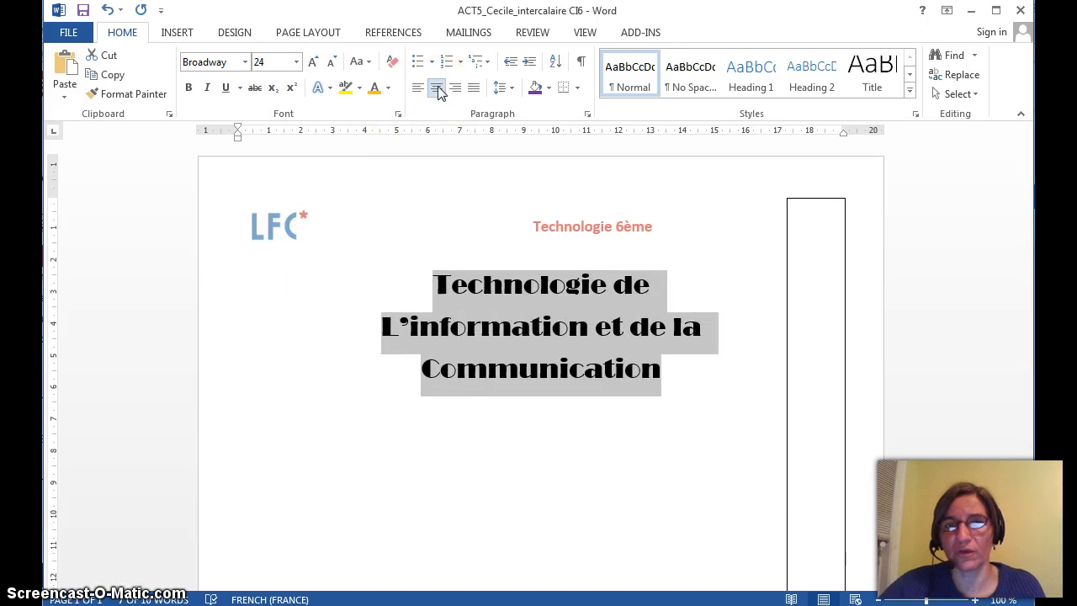
pyautogui.click(389, 88)
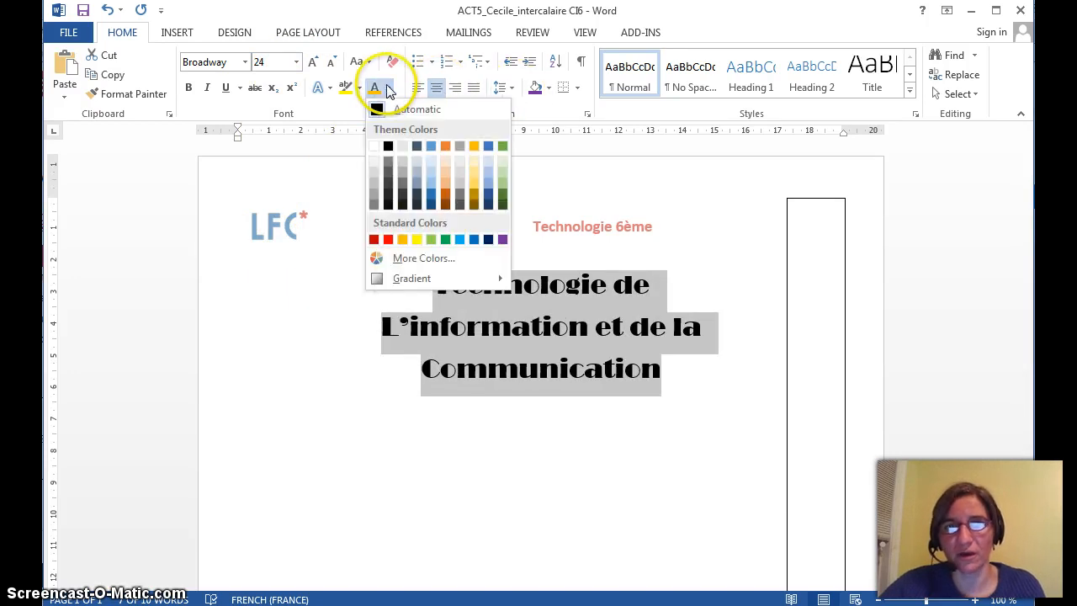
pyautogui.click(474, 240)
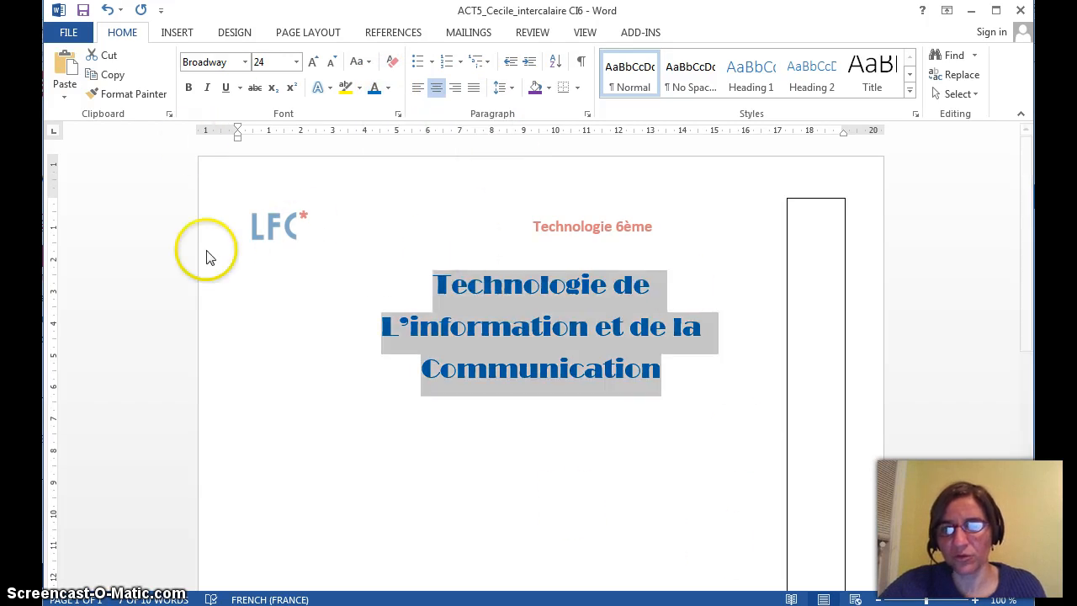
# - Insert a table with two columns and three rows below the title, leaving some space after "Communication"
pyautogui.click(678, 388)
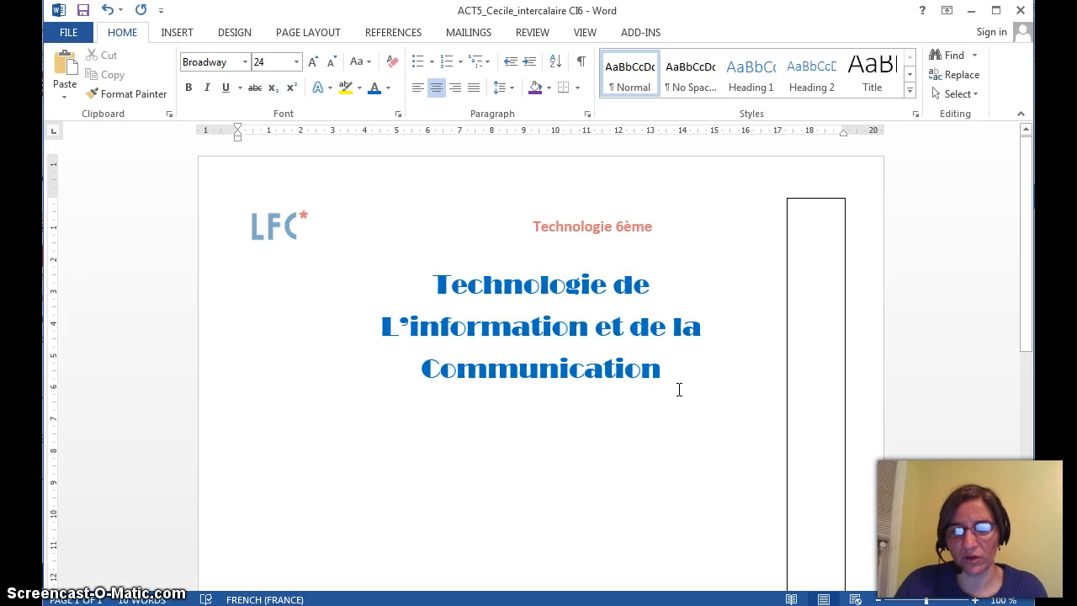
pyautogui.press('Return')
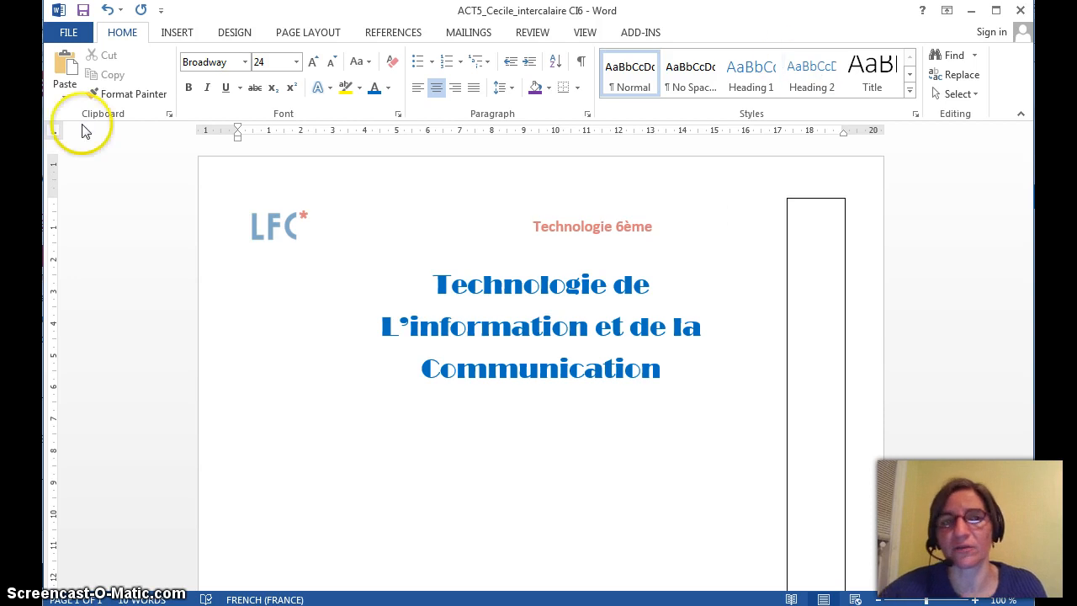
pyautogui.click(177, 32)
pyautogui.click(154, 66)
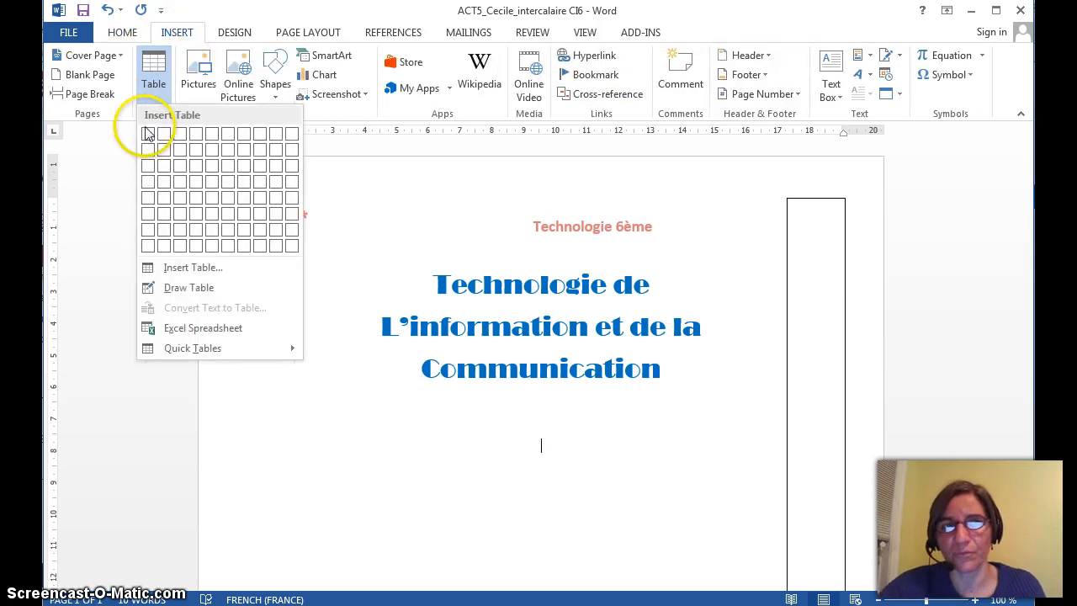
pyautogui.click(163, 166)
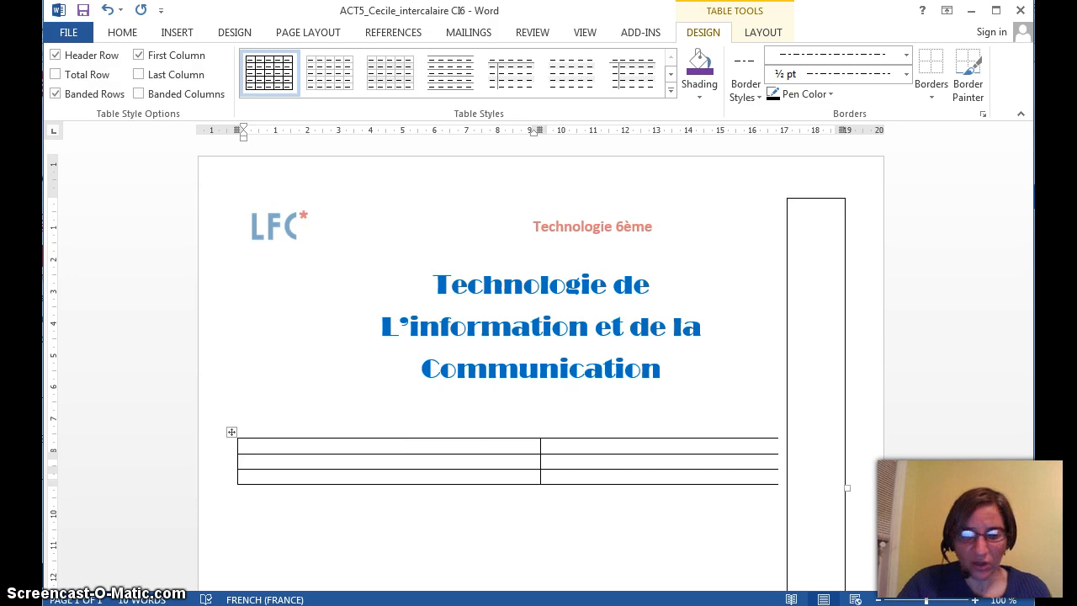
# - Enter "Ce que je fais avec l'ordinateur" in the first row of the table's first column
pyautogui.write('Ce que')
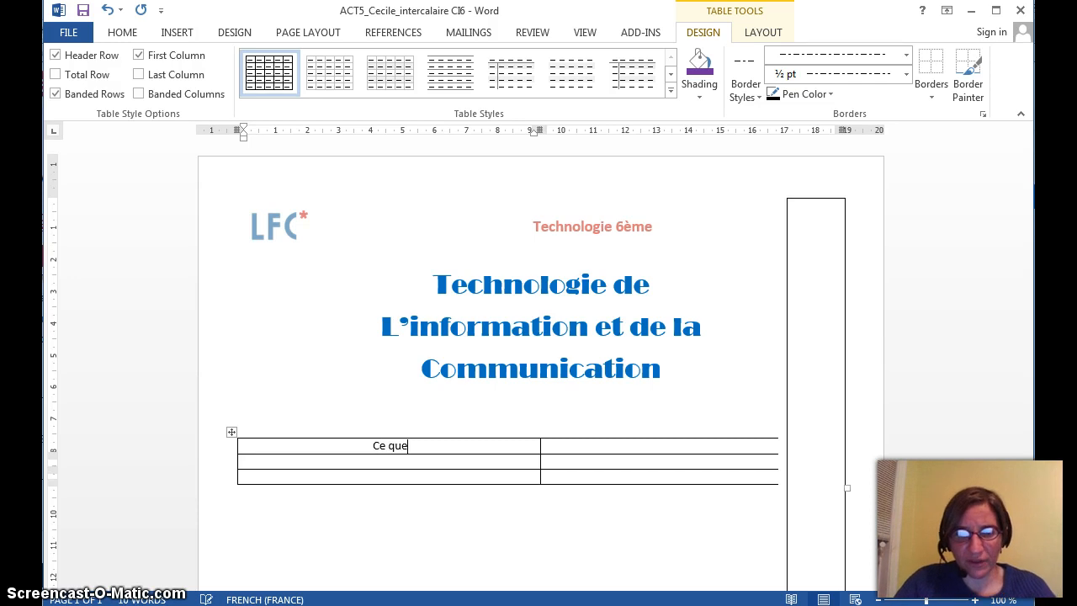
pyautogui.write(' je fa')
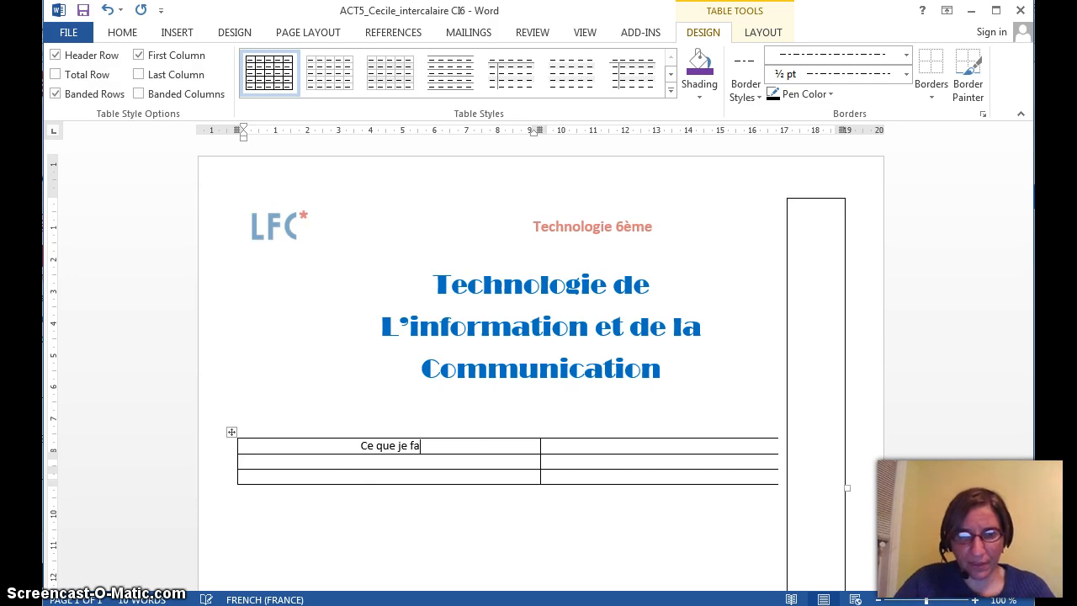
pyautogui.write('is av')
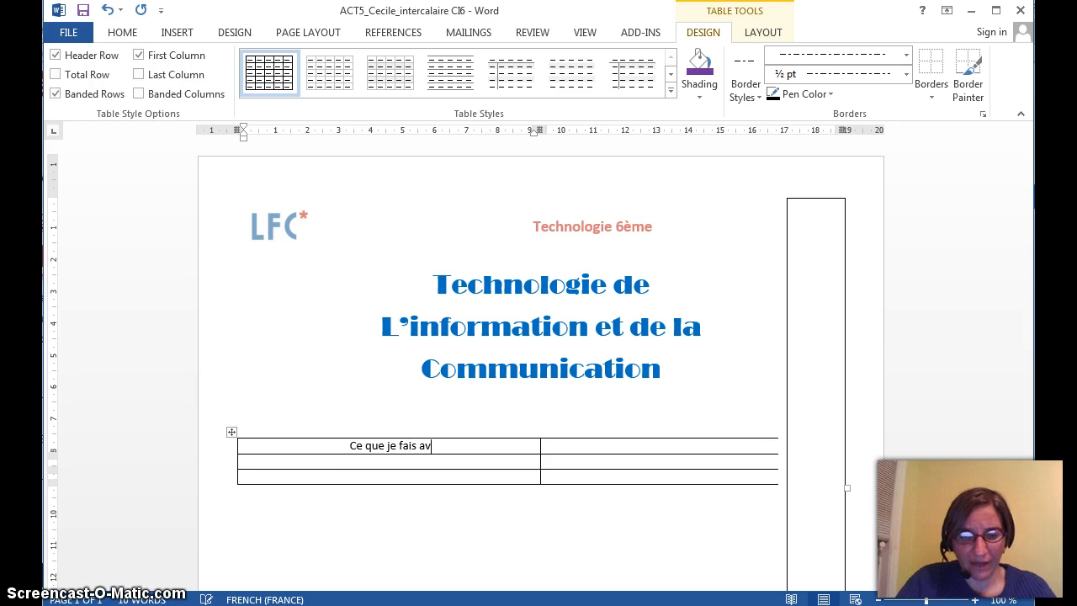
pyautogui.write("ec l'ord")
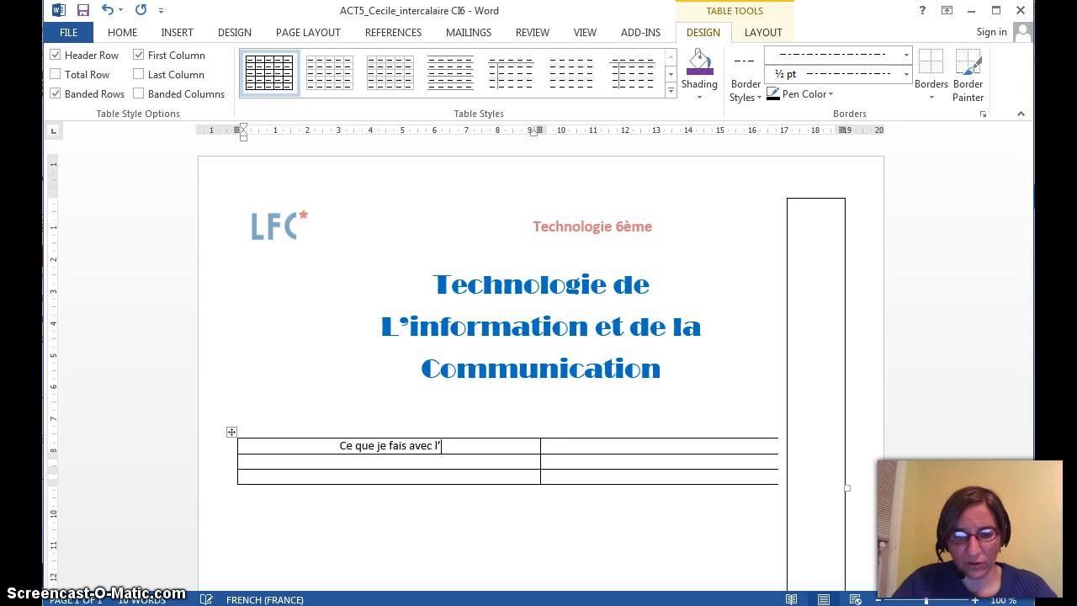
pyautogui.write('in')
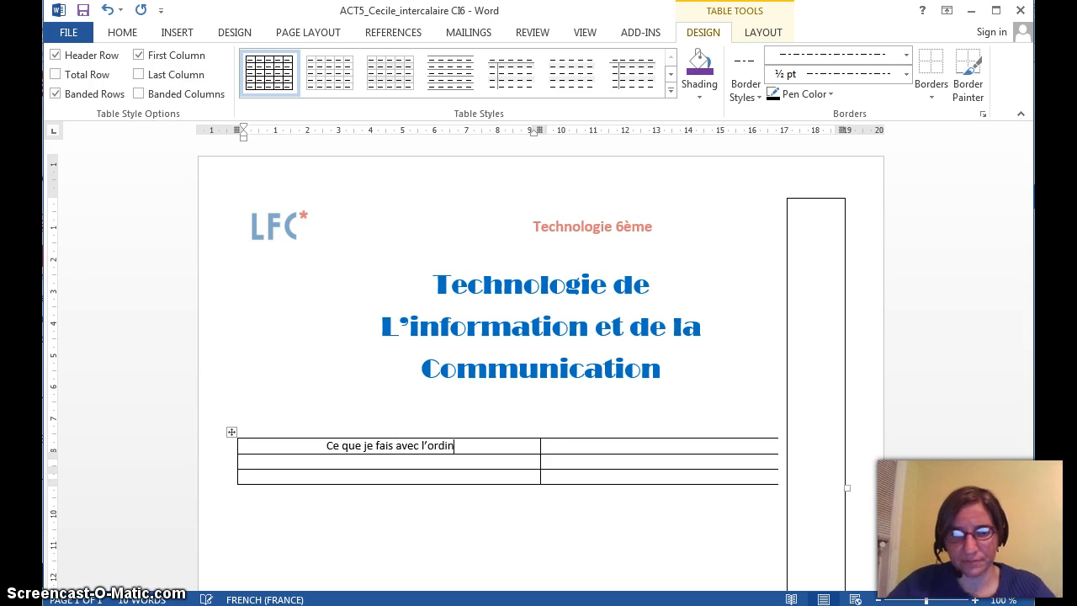
pyautogui.write('ateur')
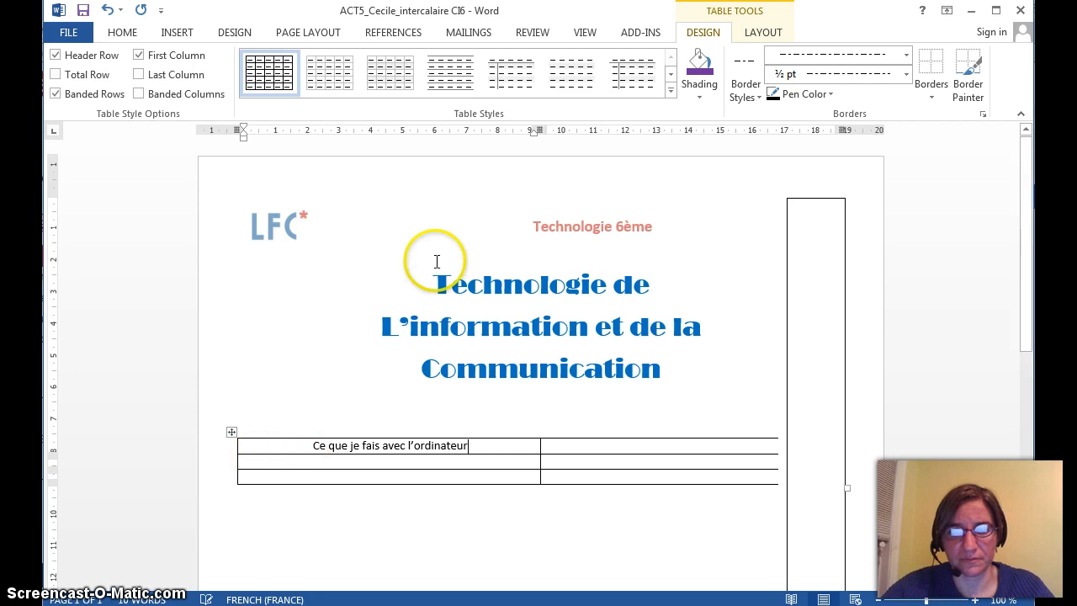
# - Enter "Comment je travaille sur le réseau" in the second row of the table's first column
pyautogui.click(339, 462)
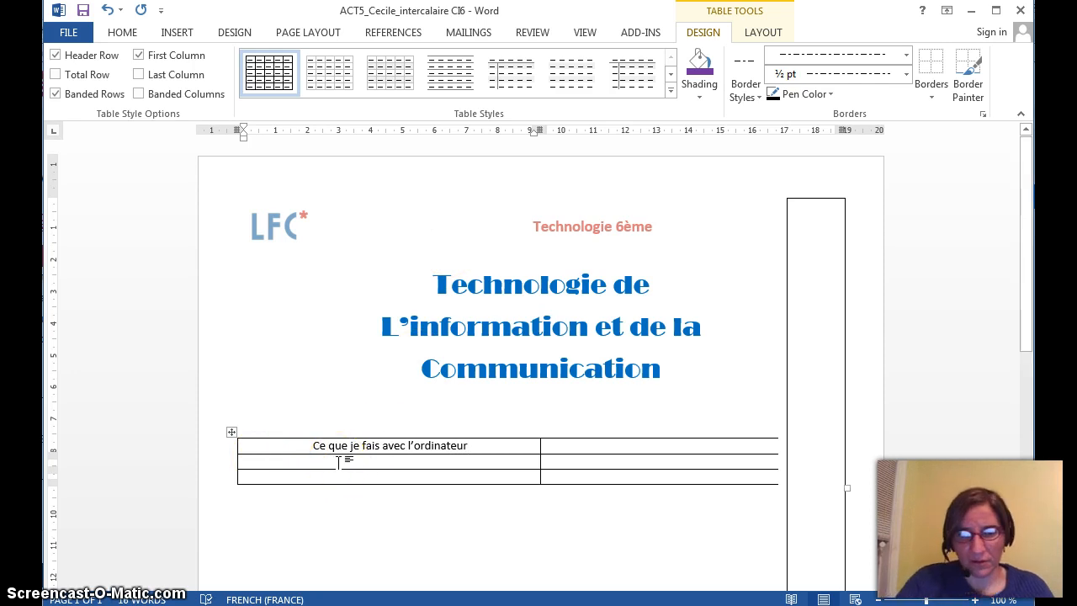
pyautogui.write('Comm')
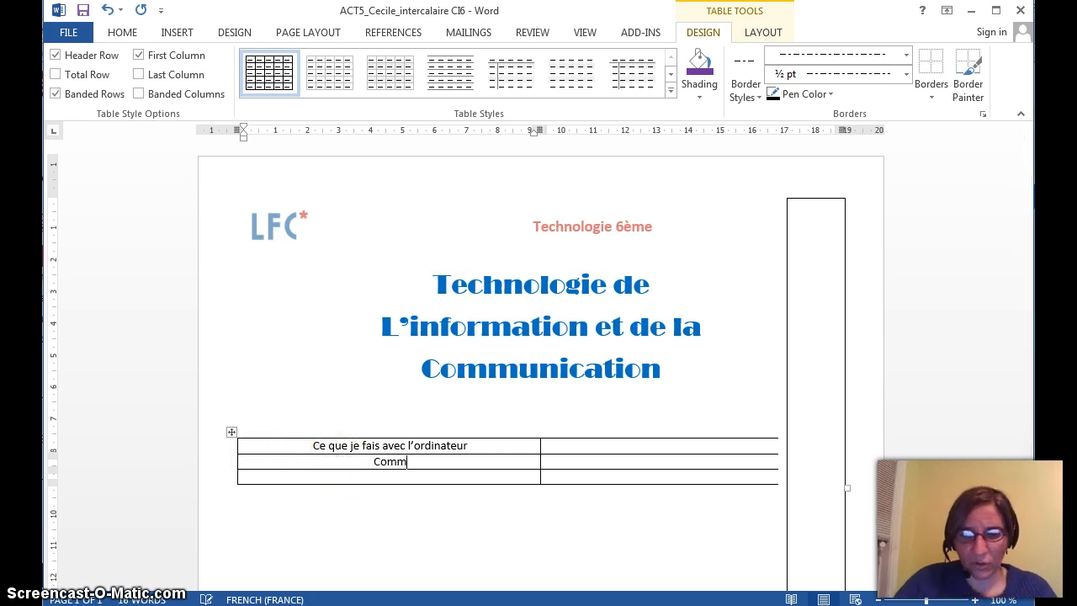
pyautogui.write('ent j')
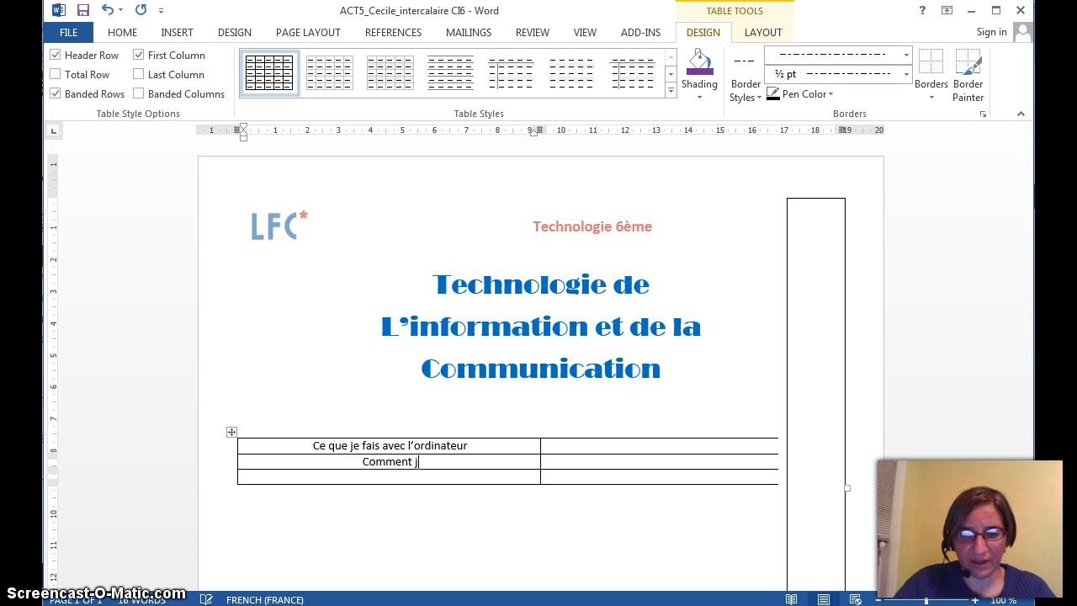
pyautogui.write('e tra')
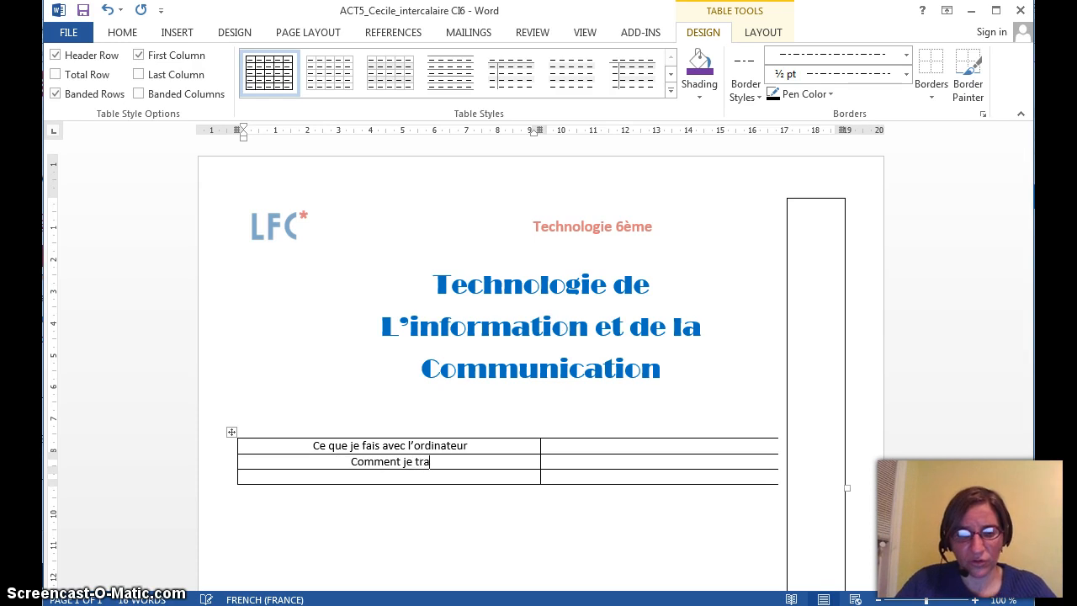
pyautogui.write('vaille')
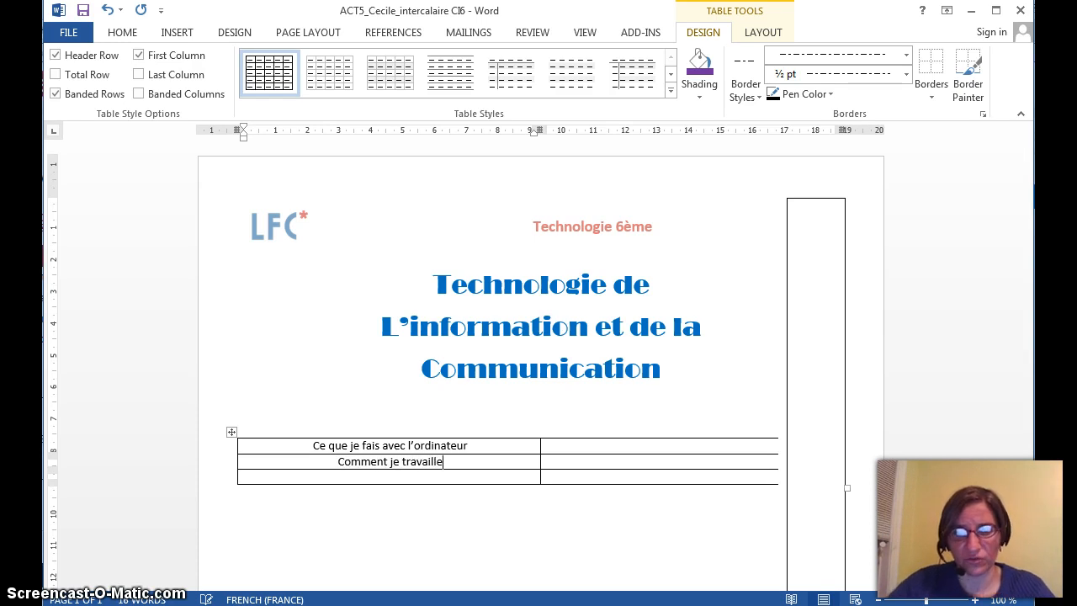
pyautogui.write(' sur')
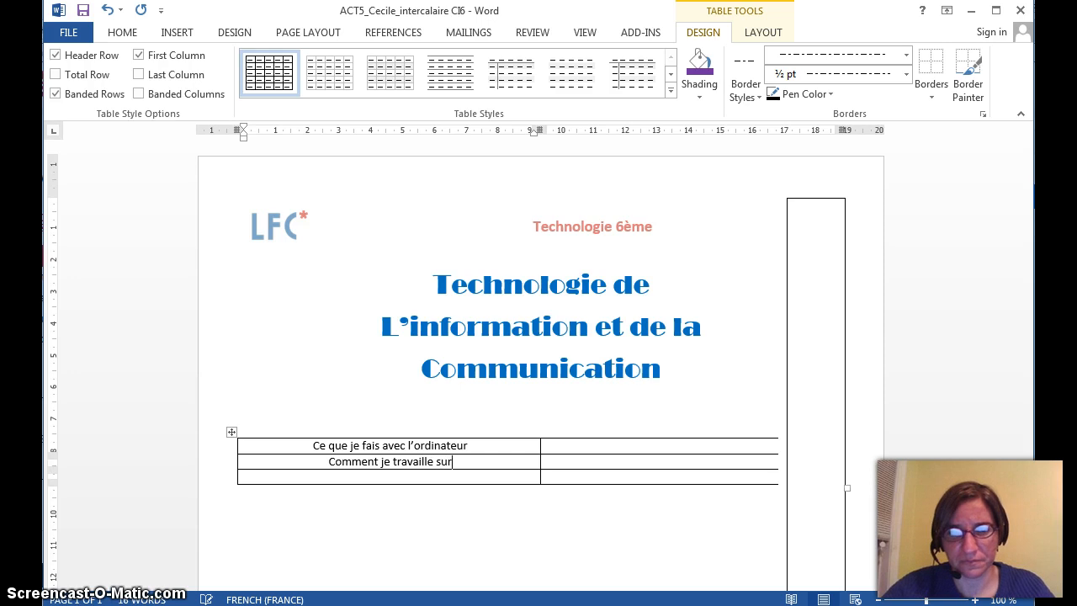
pyautogui.write(' le r')
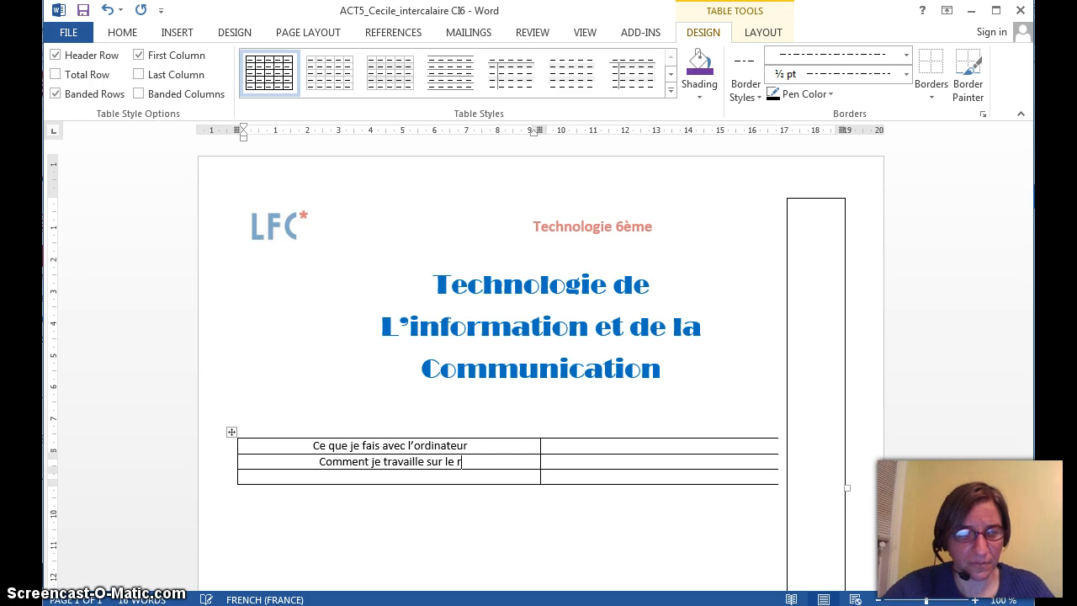
pyautogui.write('éseau')
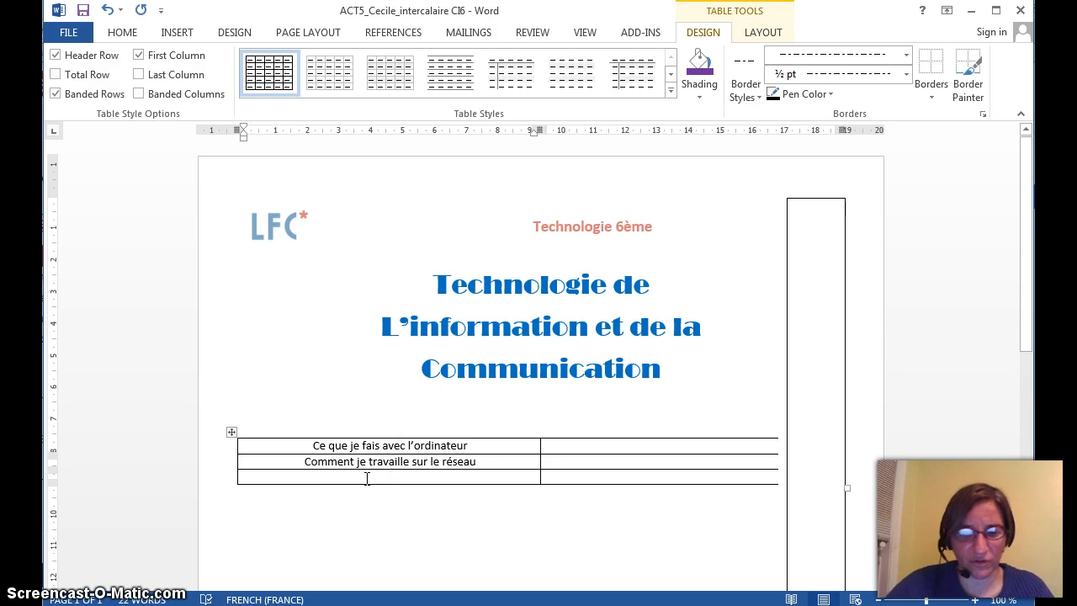
# - Enter "Les logiciels que j'utilise" in the third row of the table's first column
pyautogui.click(367, 478)
pyautogui.write('Les')
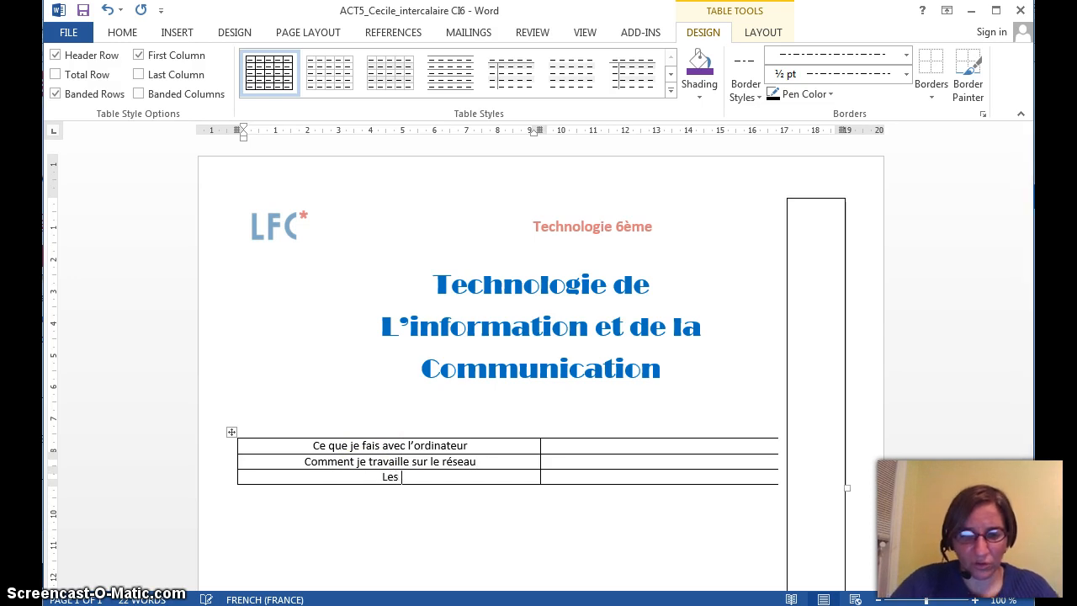
pyautogui.write(' logici')
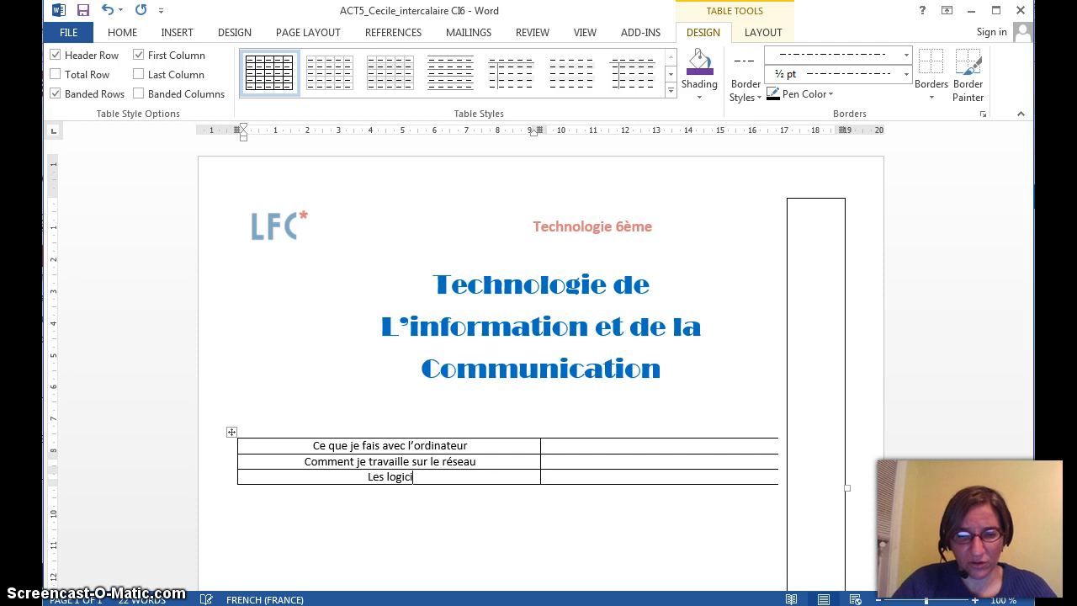
pyautogui.write('els q')
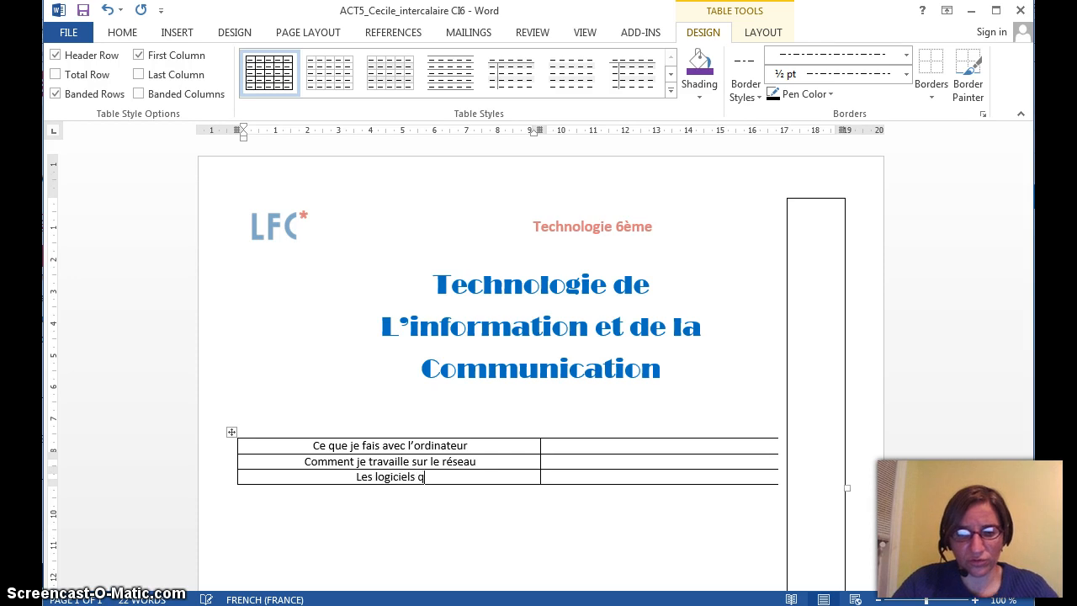
pyautogui.write("ue j'")
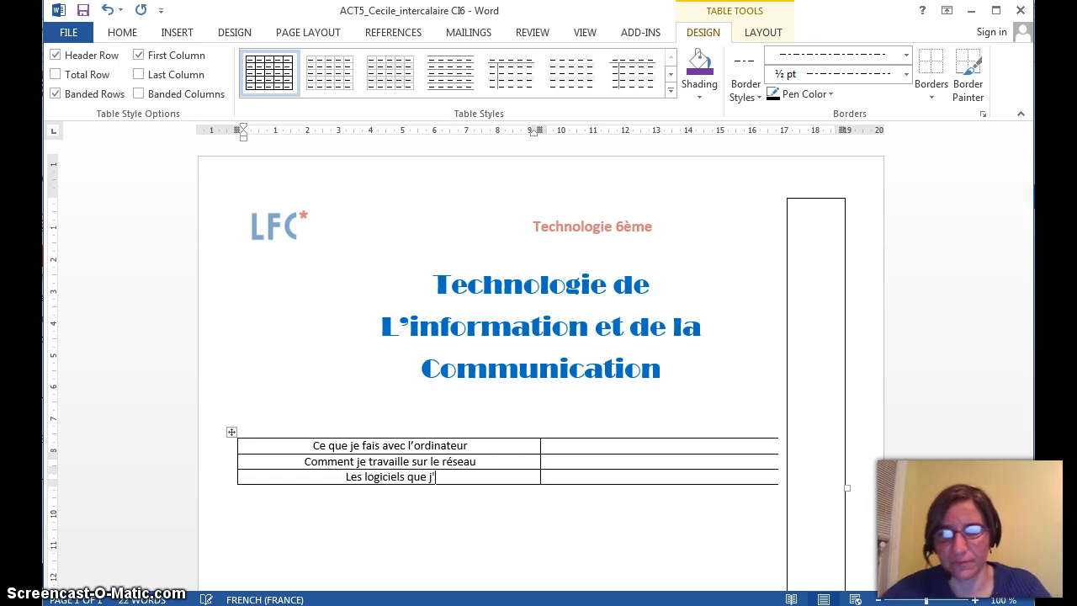
pyautogui.write('util')
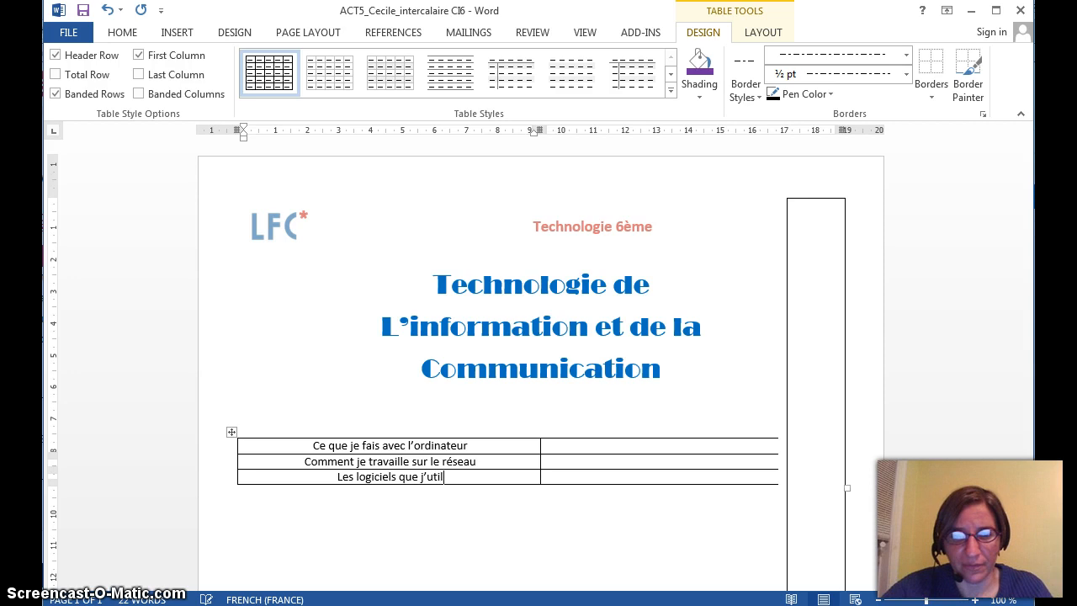
pyautogui.write('ise')
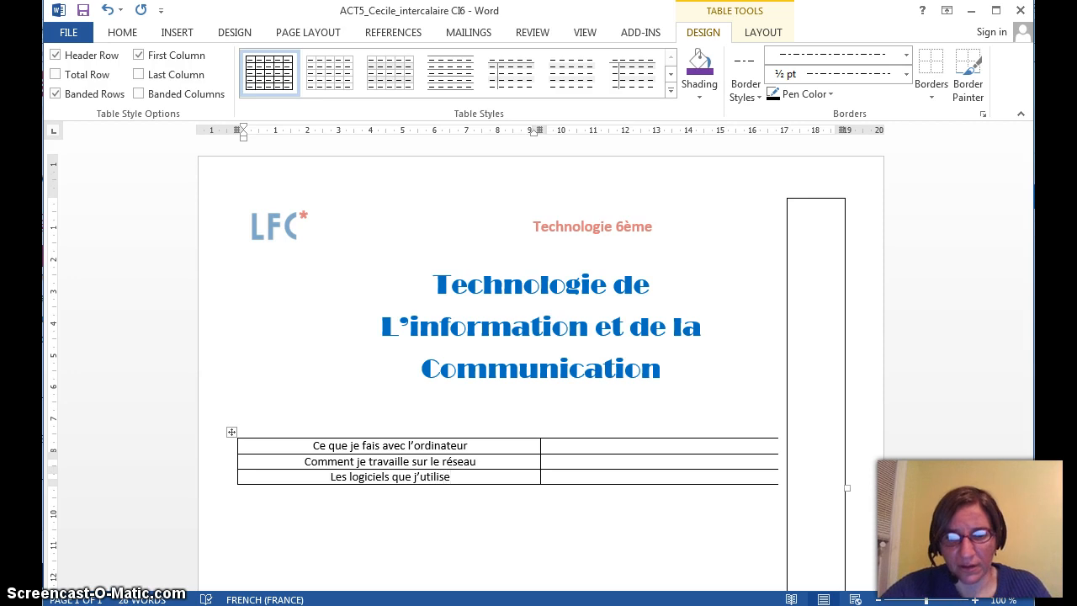
# - Narrow the table so it clears the vertical side banner, making the first column about 6.5 cm wide and the second about 9.3 cm
pyautogui.click(573, 442)
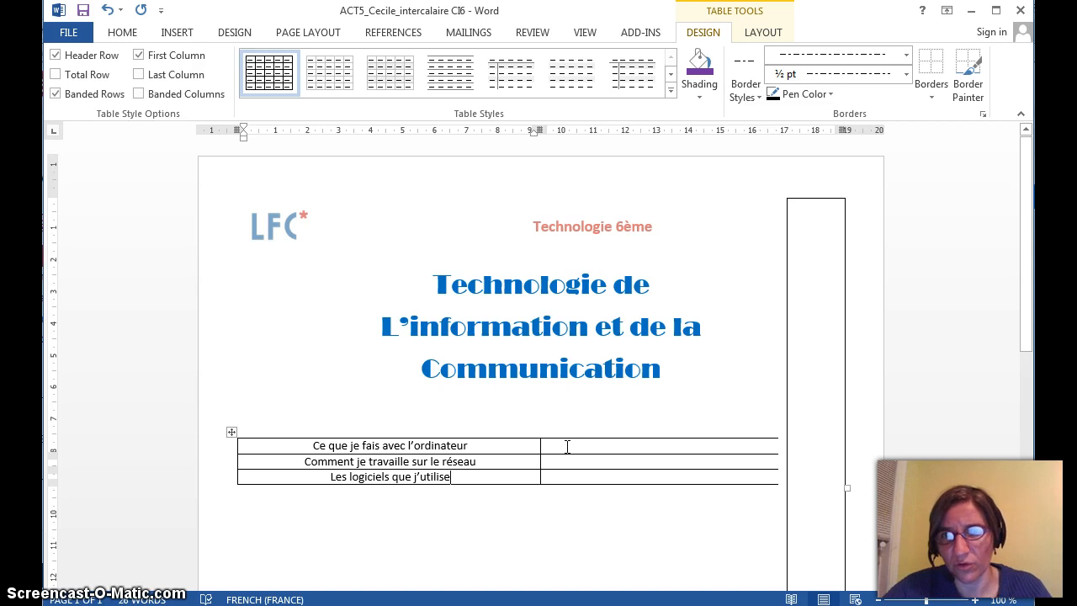
pyautogui.click(566, 443)
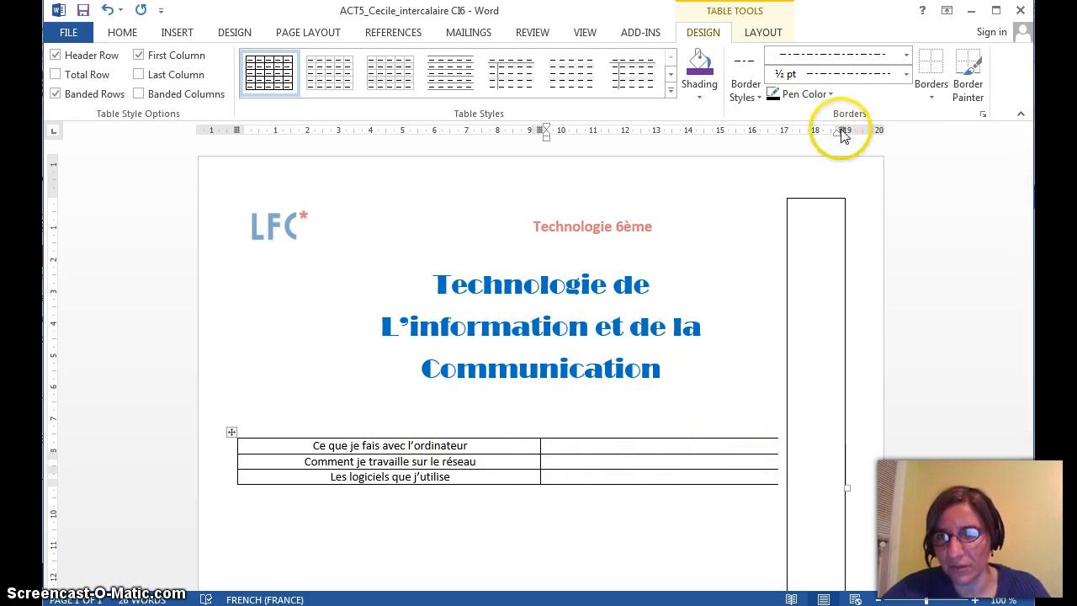
pyautogui.moveTo(843, 130); pyautogui.dragTo(754, 131)
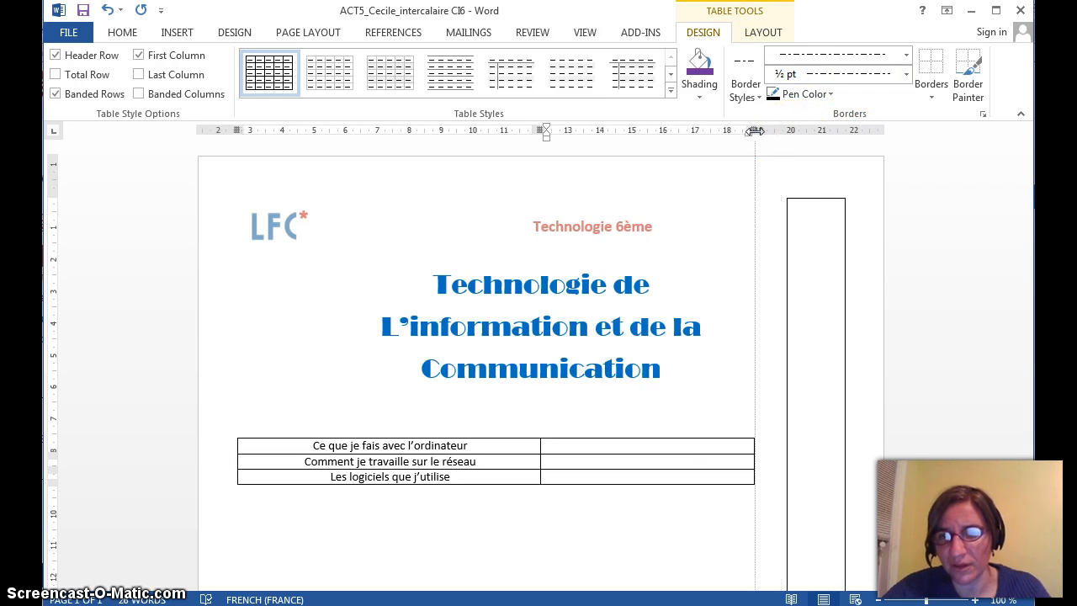
pyautogui.moveTo(541, 132); pyautogui.dragTo(440, 115)
pyautogui.moveTo(645, 133); pyautogui.dragTo(730, 134)
pyautogui.moveTo(731, 133); pyautogui.dragTo(738, 133)
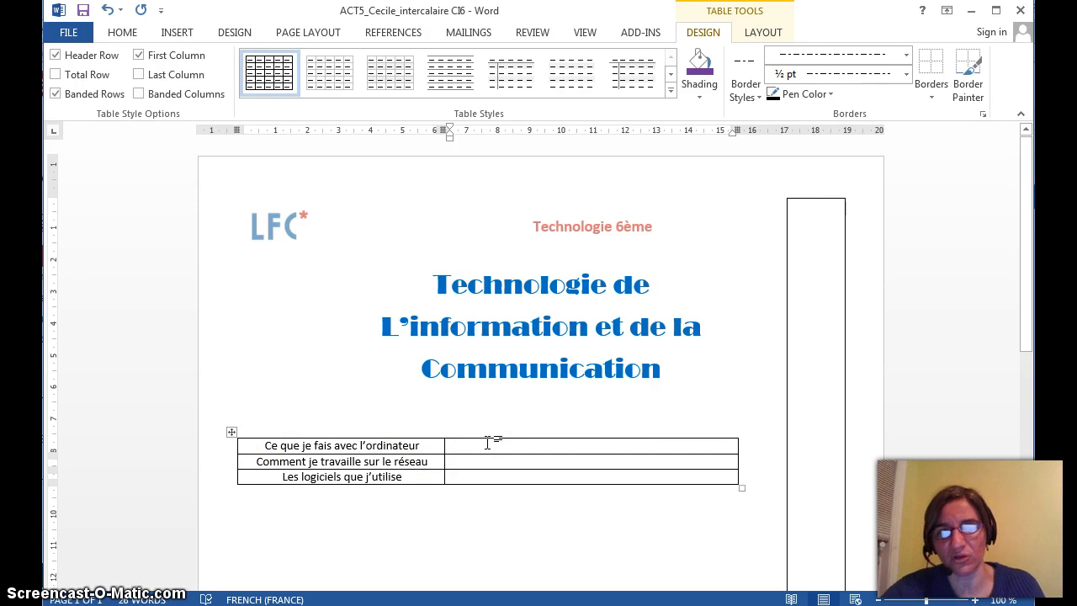
# - Insert the "ordinateur" picture in the second column of the first row and shrink it to about 4.77 by 7.33 cm
pyautogui.click(175, 33)
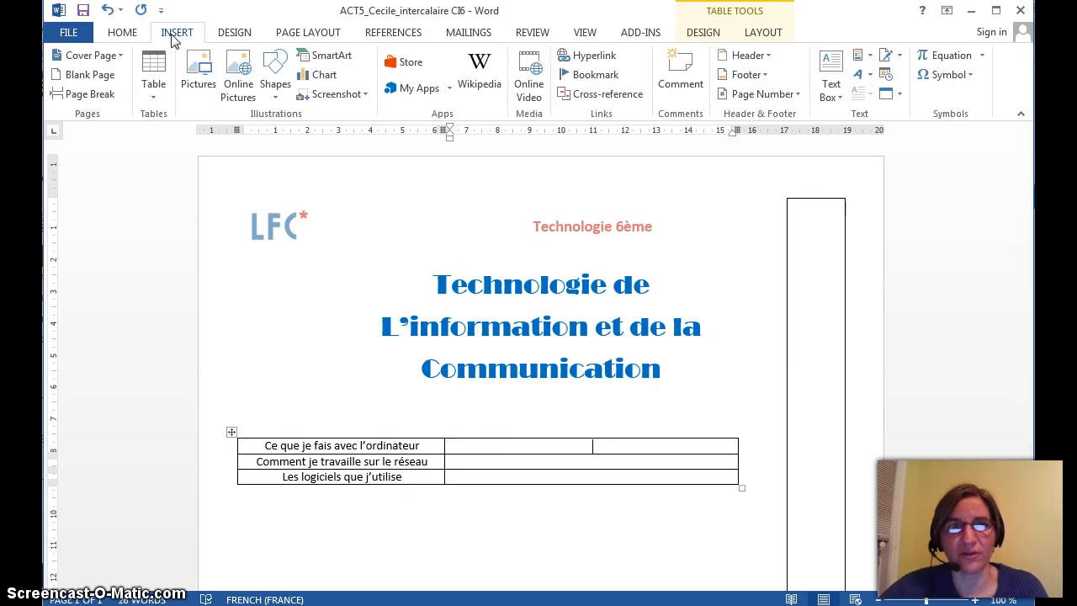
pyautogui.click(209, 85)
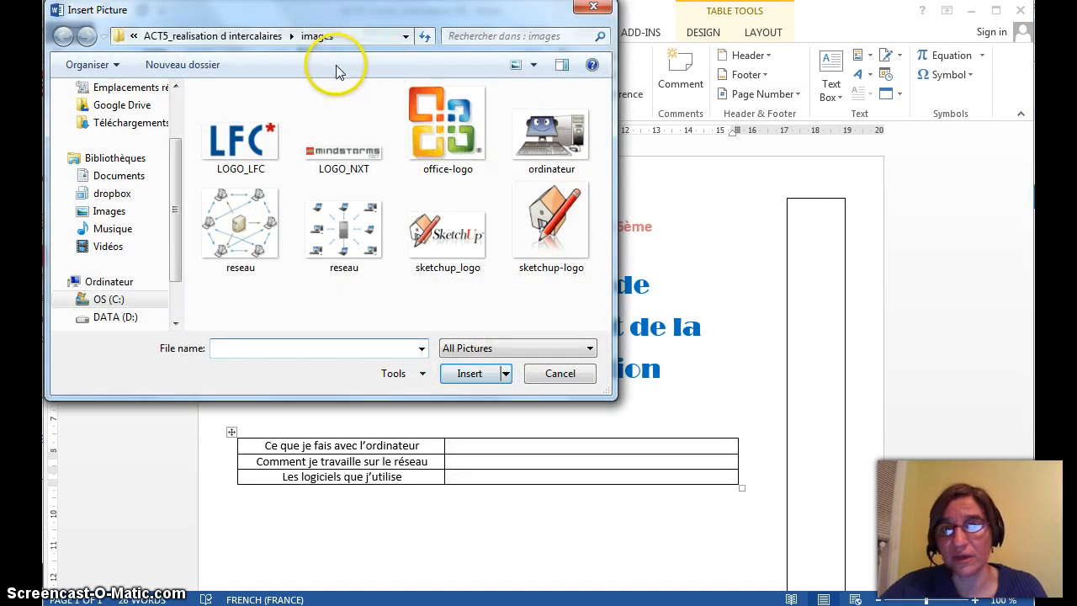
pyautogui.click(571, 158)
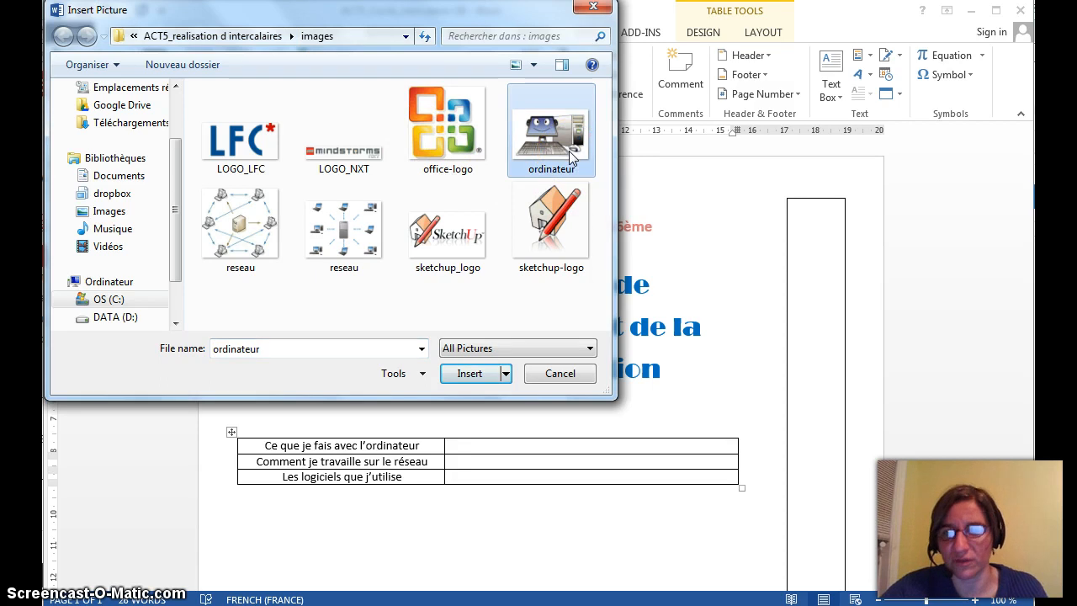
pyautogui.click(469, 374)
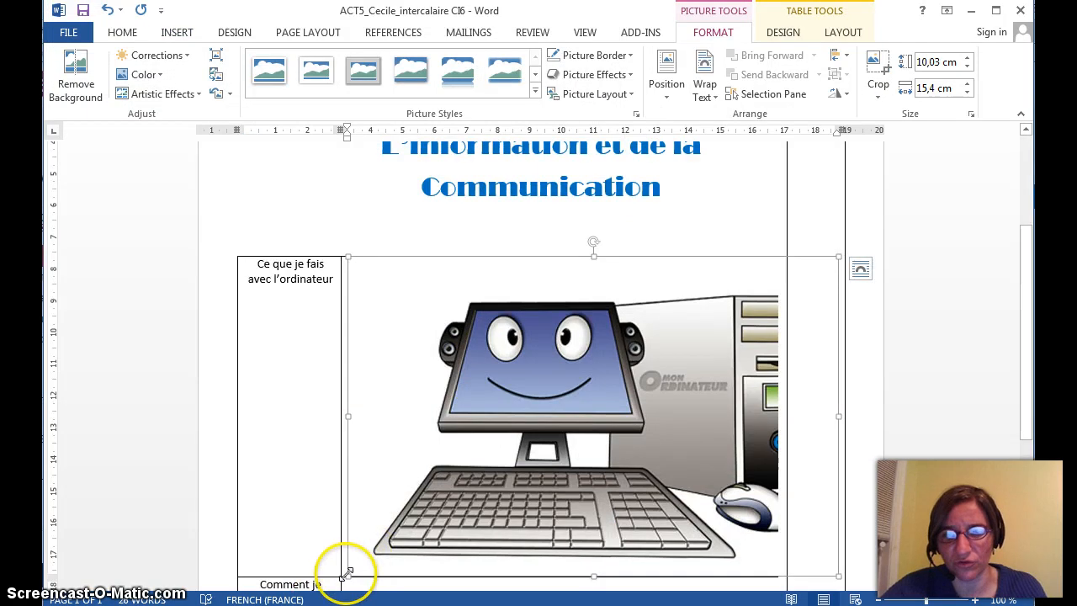
pyautogui.moveTo(349, 573); pyautogui.dragTo(590, 241)
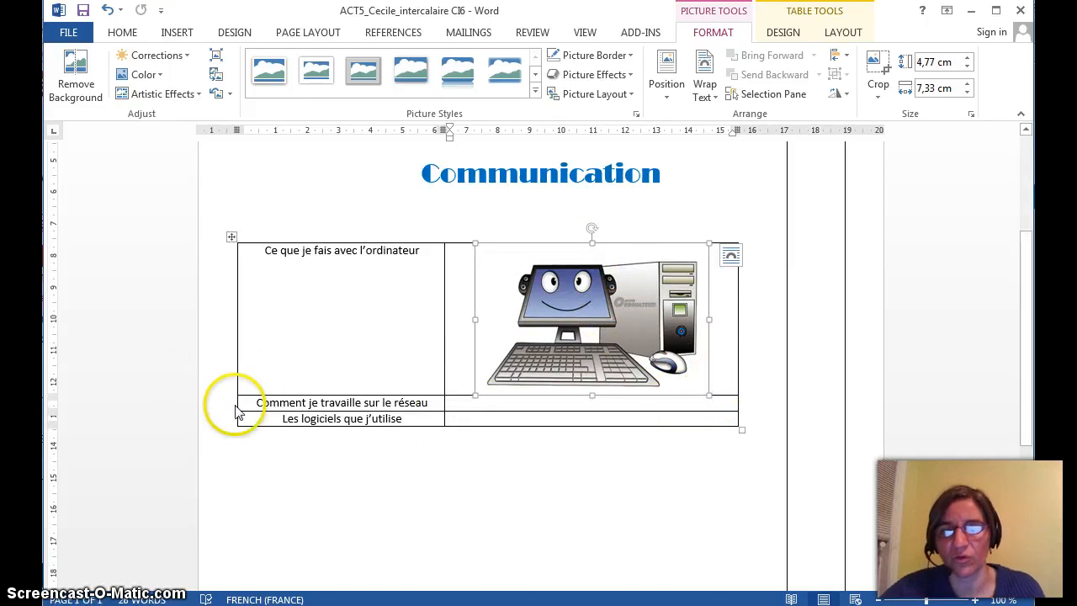
# - Insert the "reseau" picture with the central server tower beside "Comment je travaille sur le réseau" and shrink it to about 5.6 by 7.48 cm
pyautogui.click(470, 404)
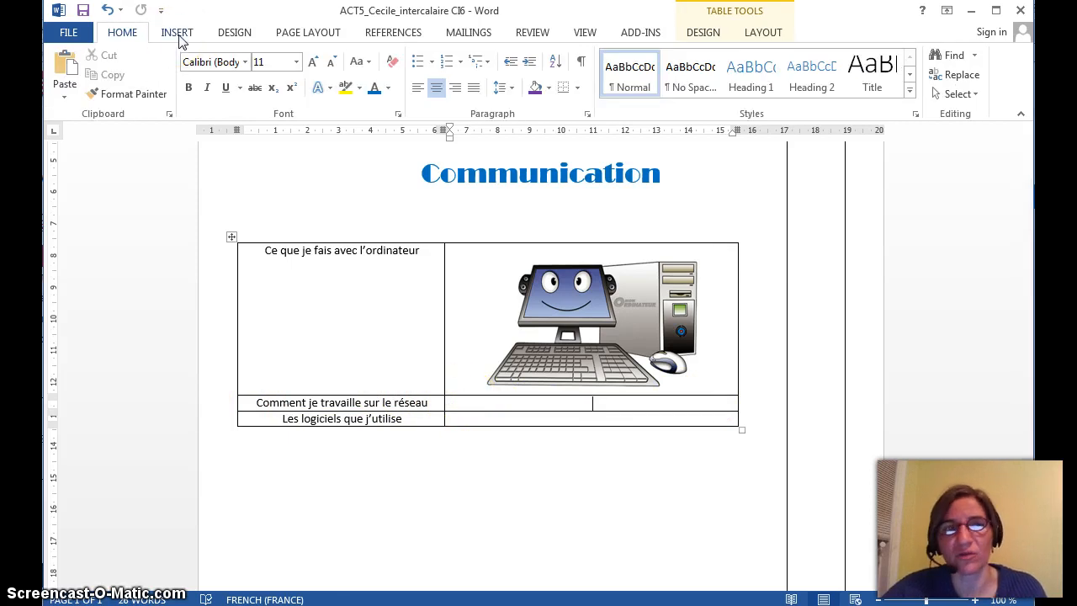
pyautogui.click(178, 34)
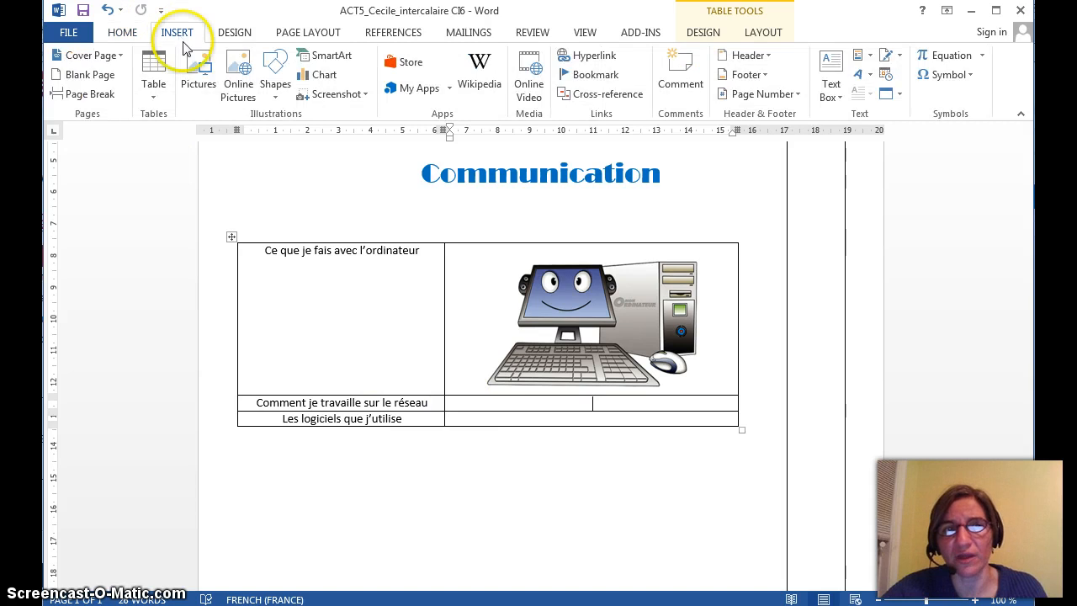
pyautogui.click(199, 73)
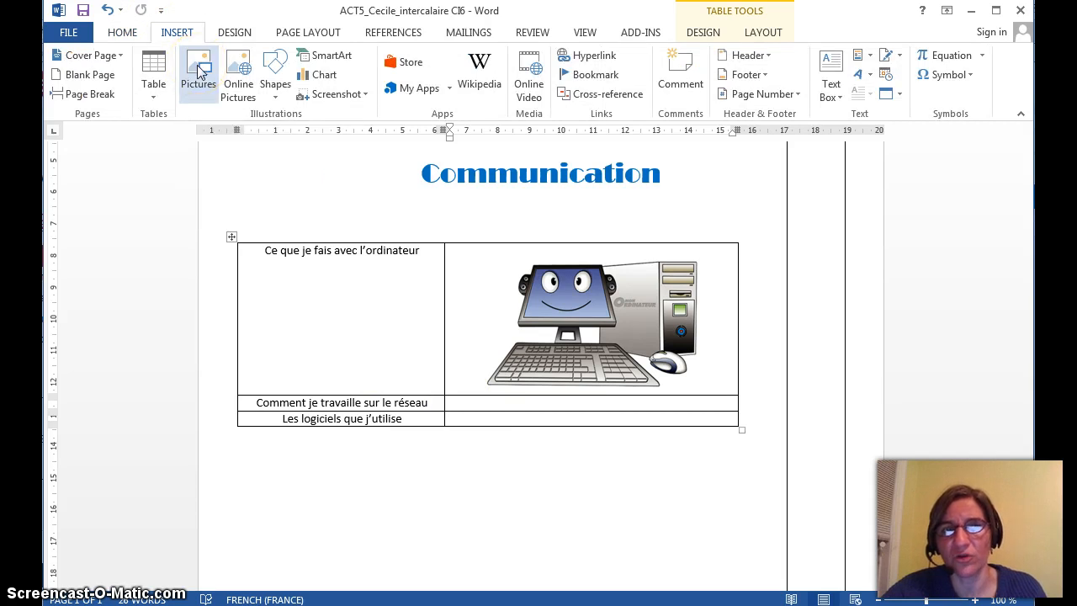
pyautogui.click(370, 240)
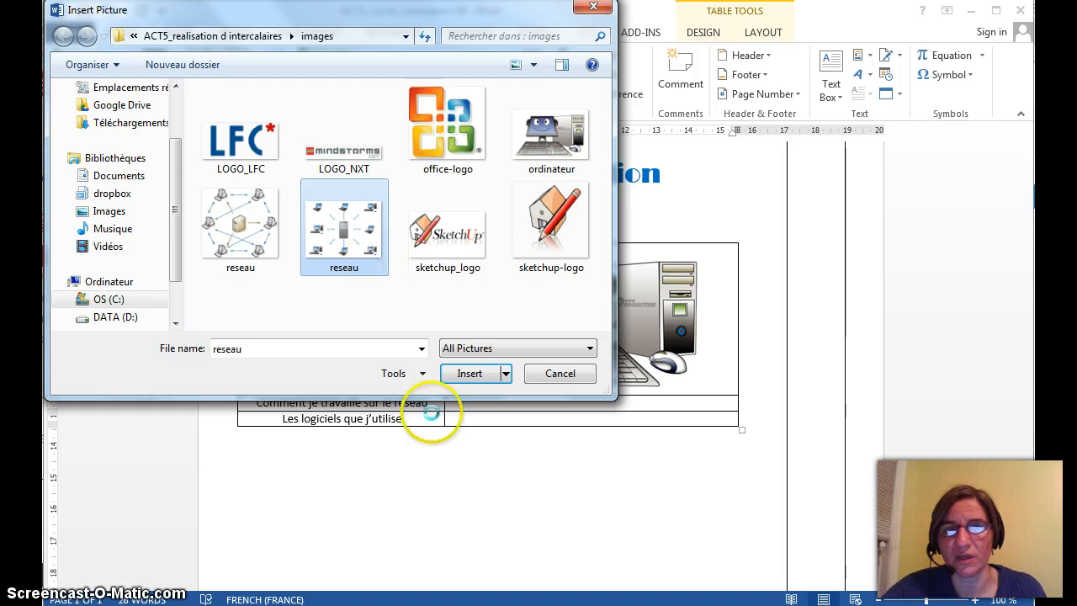
pyautogui.click(468, 374)
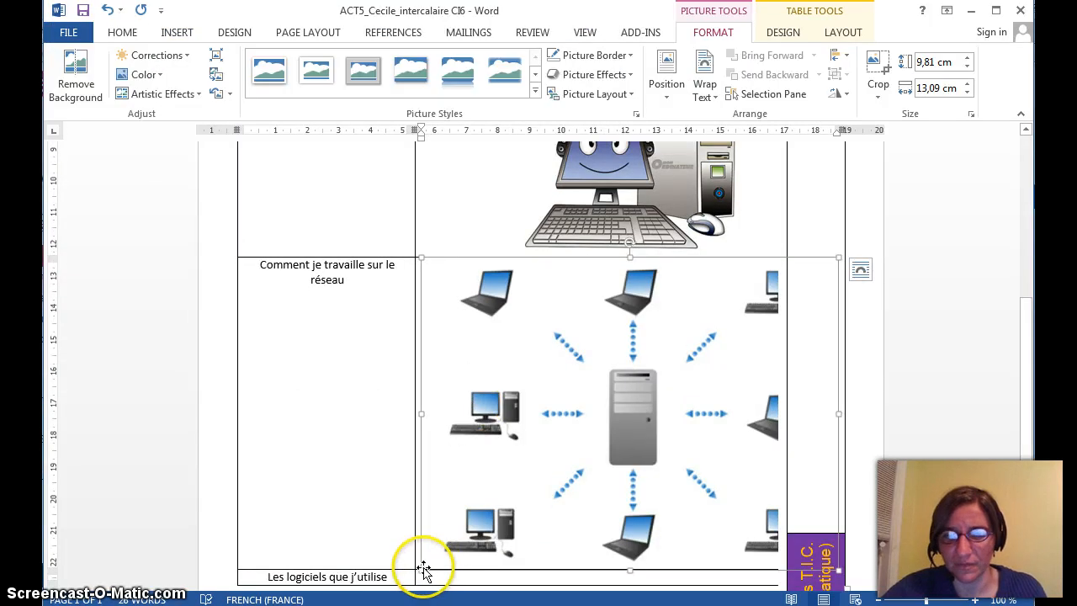
pyautogui.moveTo(424, 567); pyautogui.dragTo(599, 336)
pyautogui.scroll(2, 418, 510)
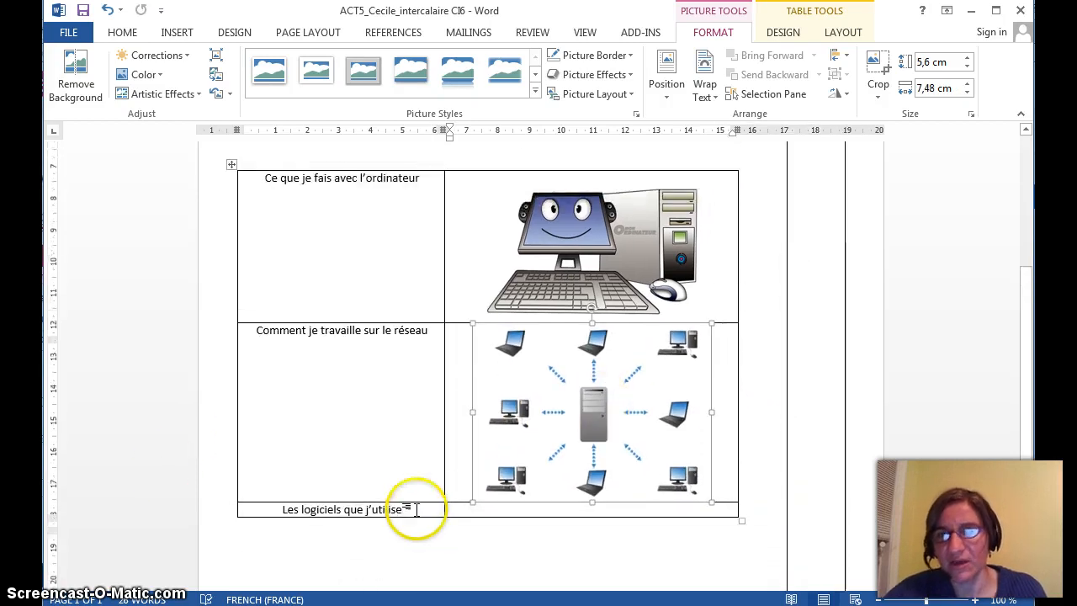
# - Insert the "office-logo" picture beside "Les logiciels que j'utilise" and shrink it to about 3.9 cm wide
pyautogui.scroll(2, 418, 510)
pyautogui.scroll(-3, 418, 510)
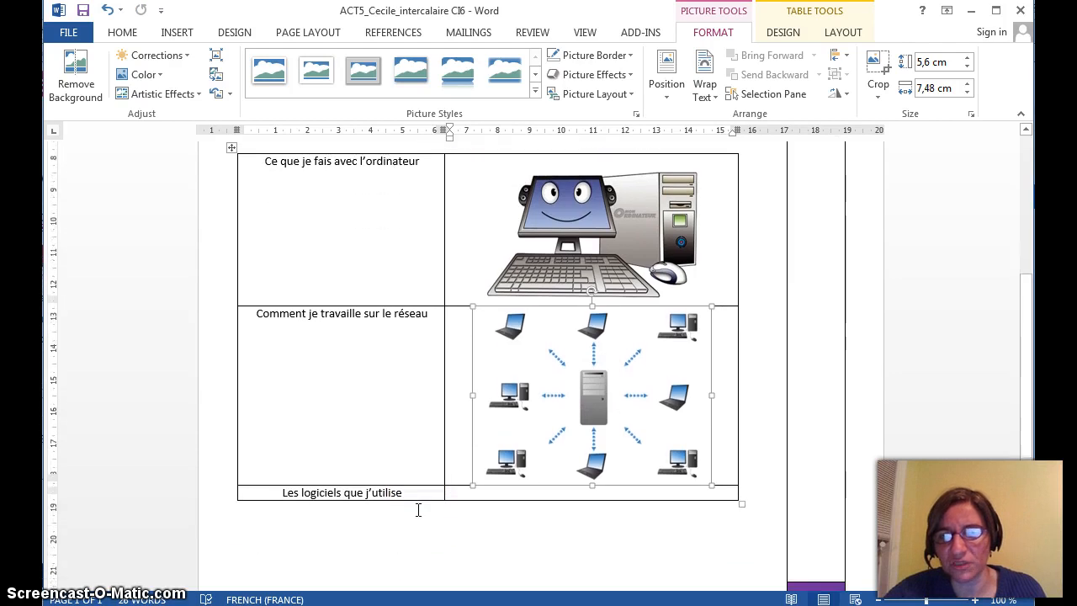
pyautogui.moveTo(500, 476); pyautogui.dragTo(476, 488)
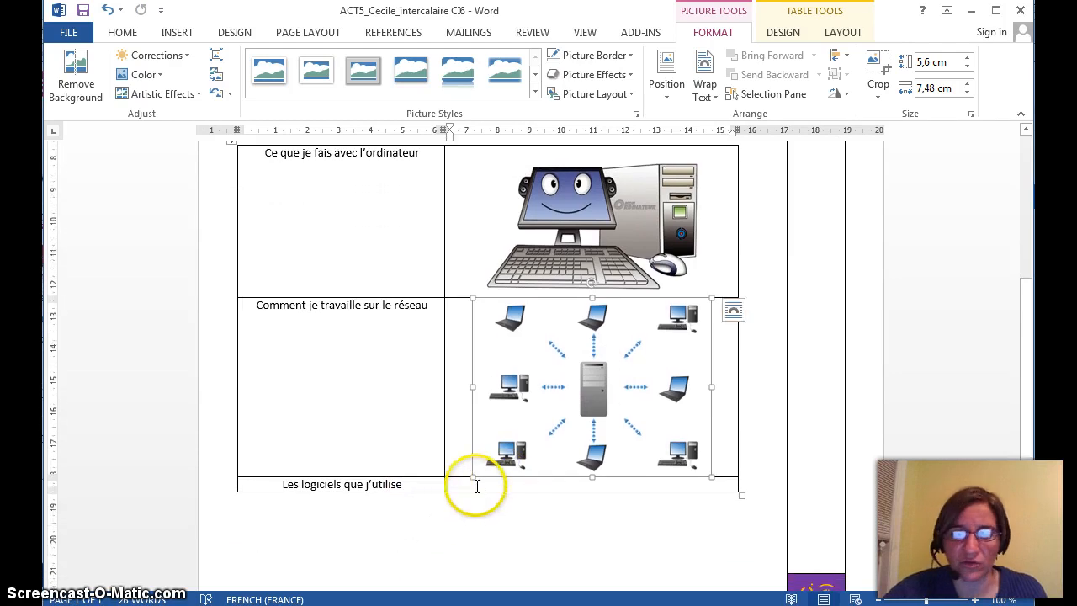
pyautogui.click(477, 486)
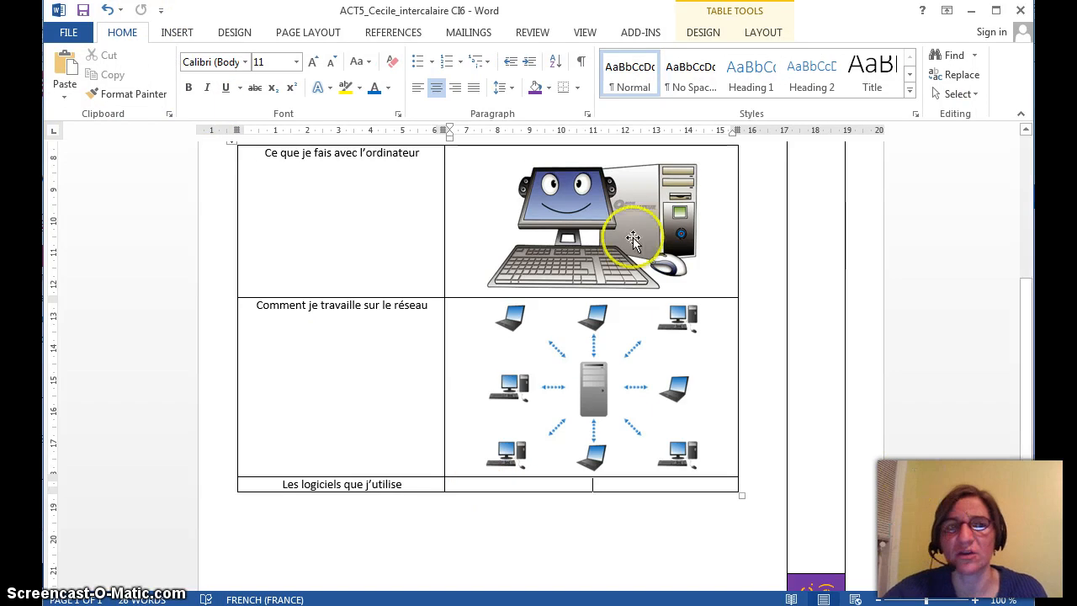
pyautogui.click(180, 35)
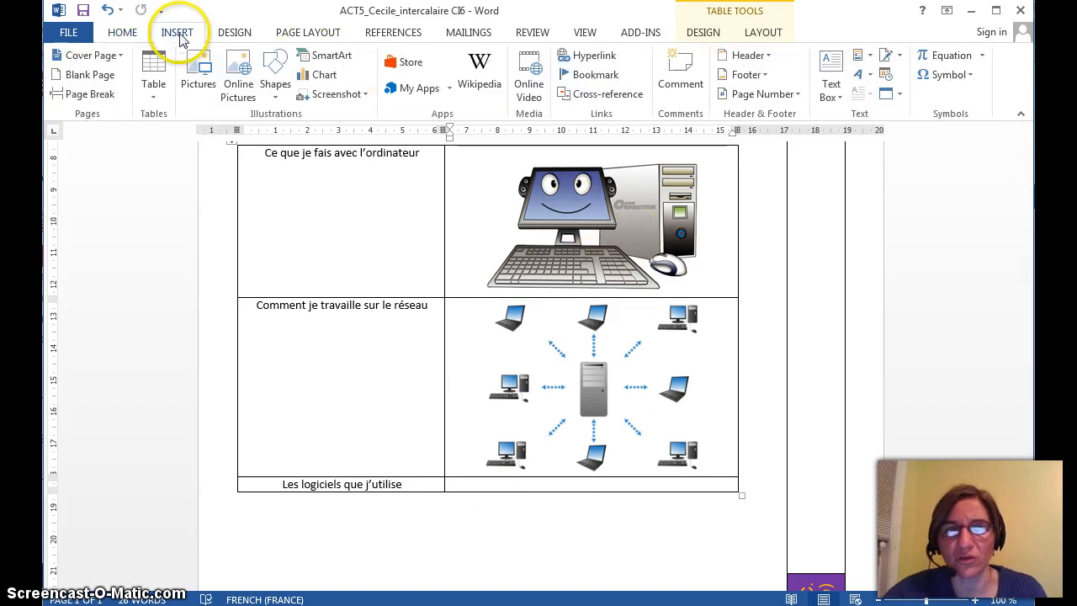
pyautogui.click(202, 93)
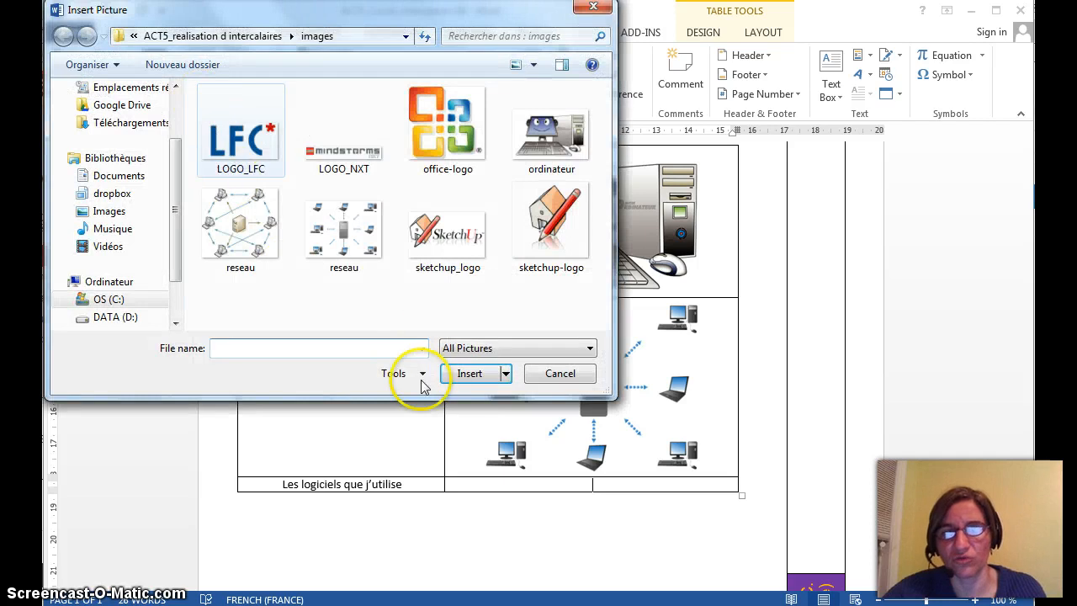
pyautogui.click(441, 141)
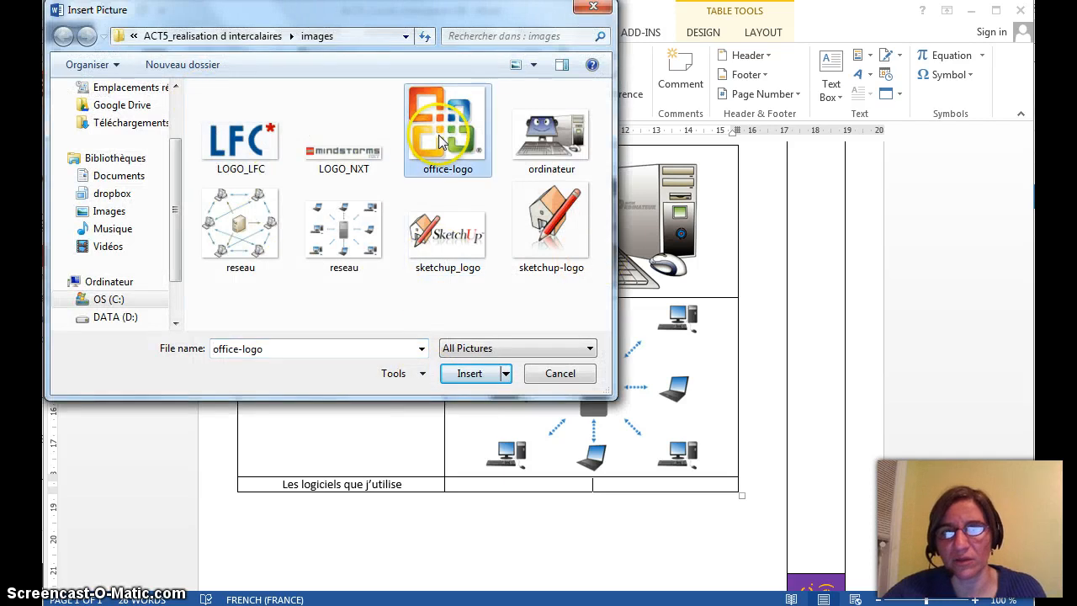
pyautogui.click(462, 371)
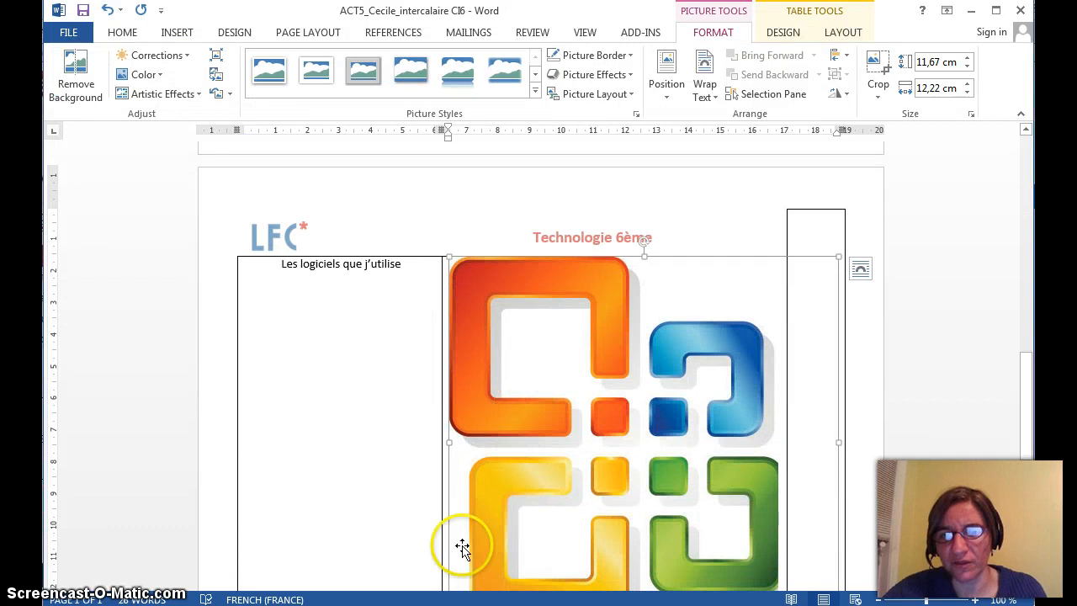
pyautogui.scroll(-3, 465, 510)
pyautogui.moveTo(452, 500); pyautogui.dragTo(712, 228)
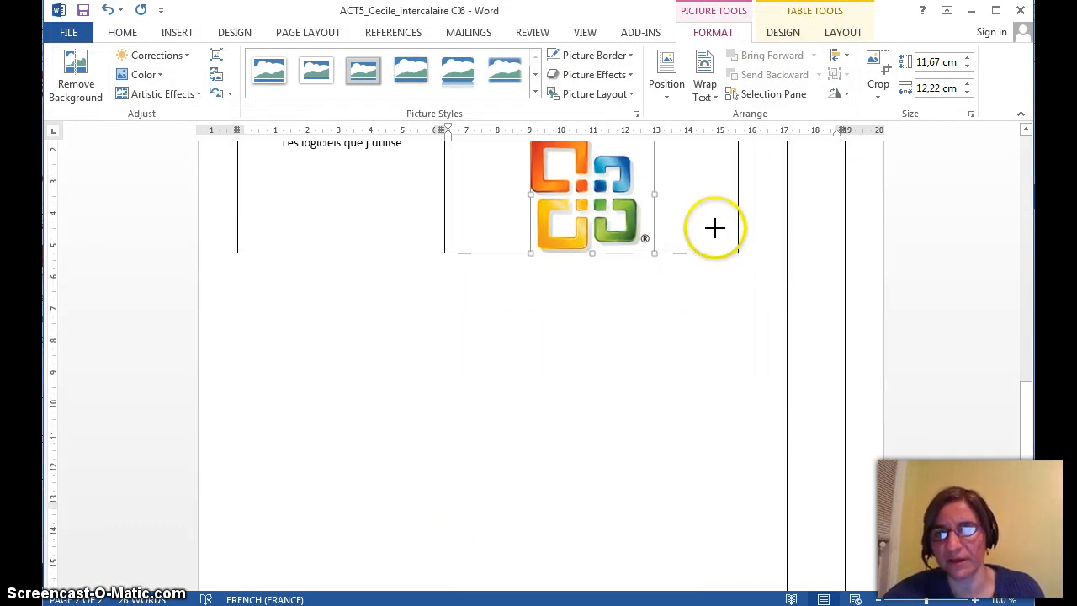
# - Left-align the Office logo and insert the "sketchup_logo" picture next to it in the same cell, shrunk to about 2.87 by 4.79 cm
pyautogui.click(120, 33)
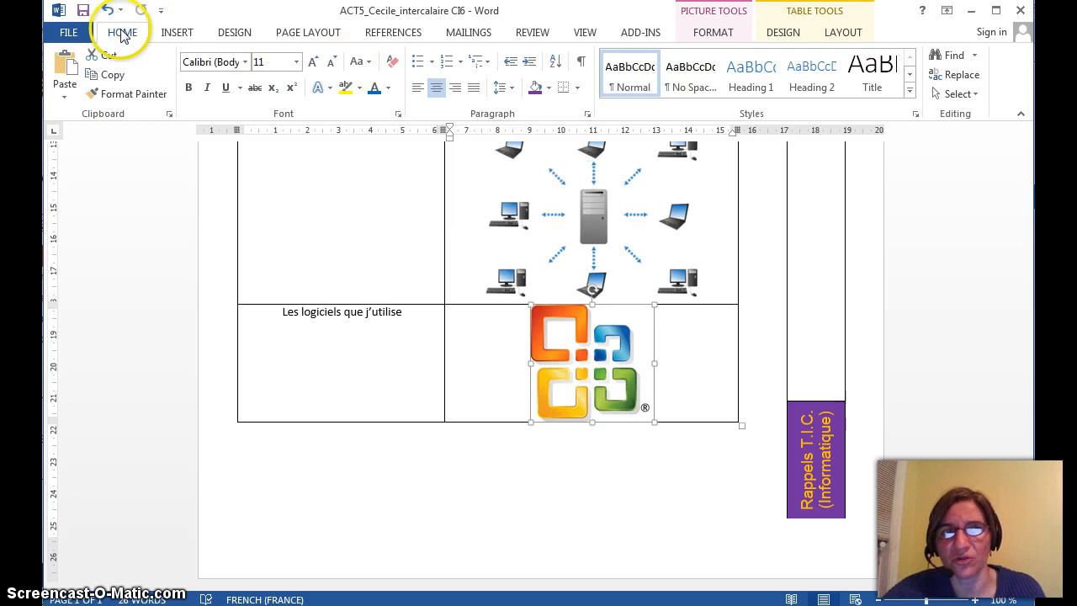
pyautogui.click(416, 95)
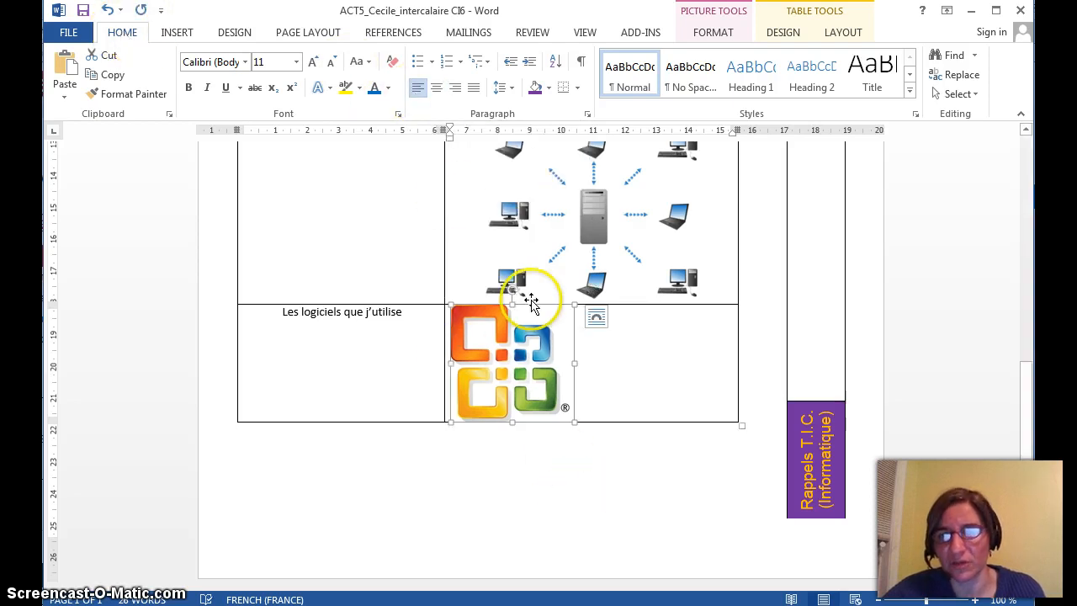
pyautogui.click(582, 418)
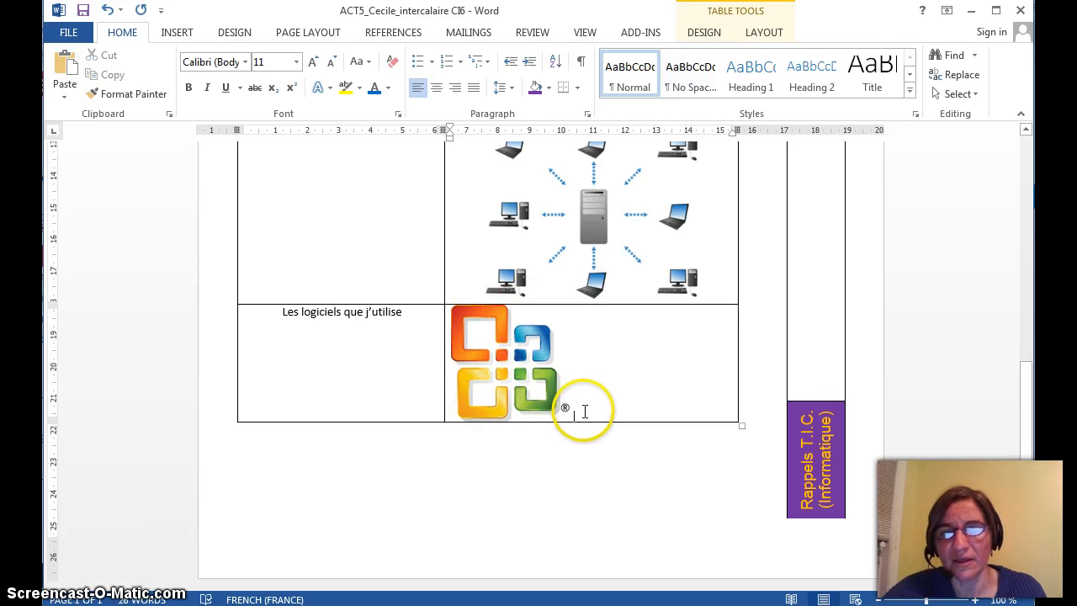
pyautogui.click(179, 35)
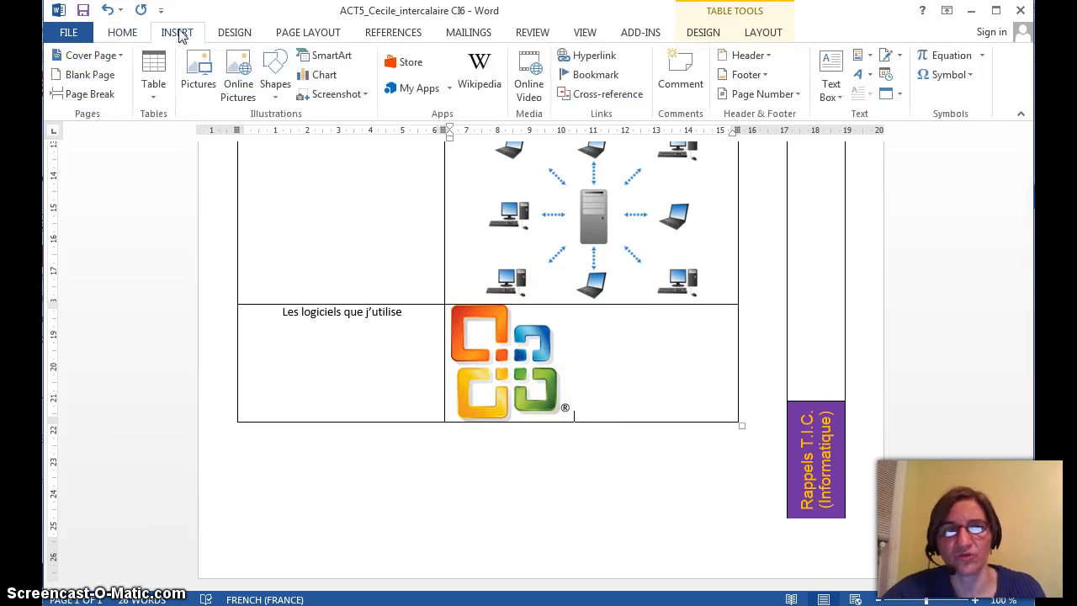
pyautogui.click(191, 65)
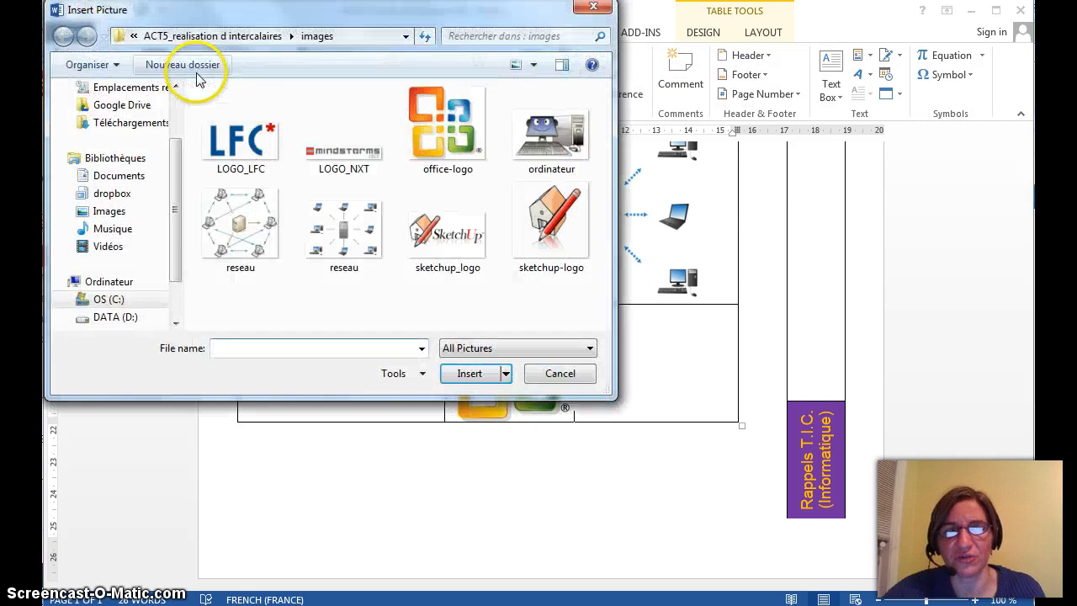
pyautogui.click(475, 240)
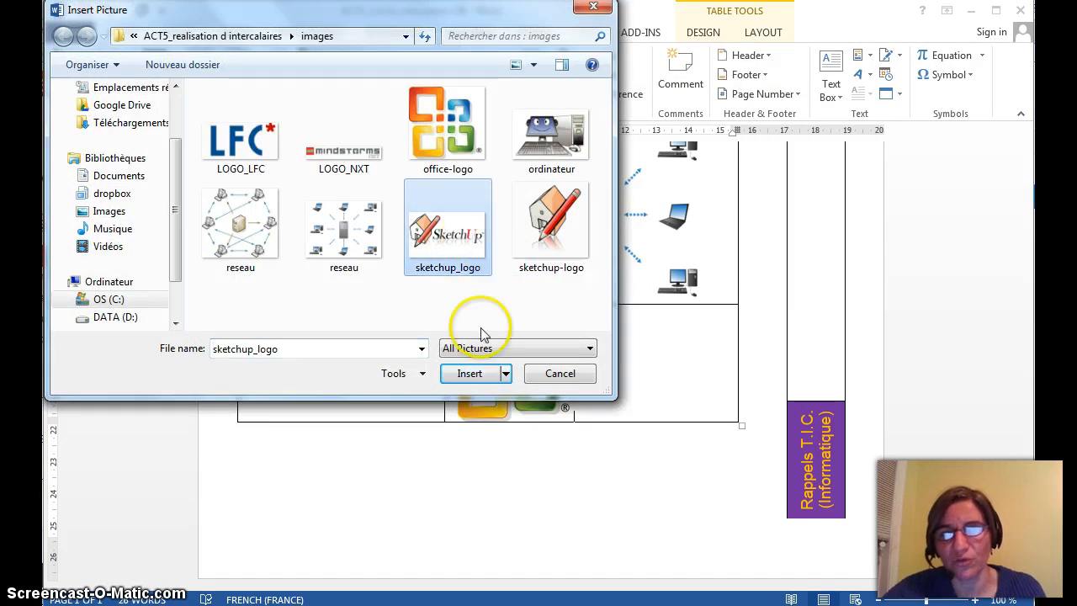
pyautogui.click(469, 373)
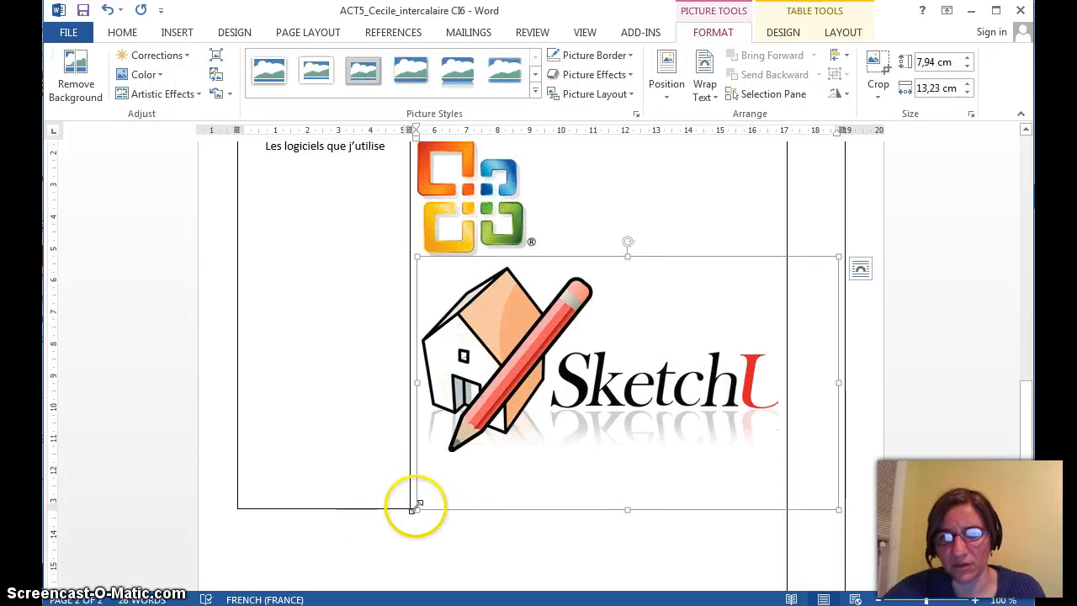
pyautogui.moveTo(417, 508)
pyautogui.mouseDown()
pyautogui.moveTo(525, 345)
pyautogui.moveTo(423, 500)
pyautogui.moveTo(539, 416)
pyautogui.moveTo(682, 334)
pyautogui.mouseUp()
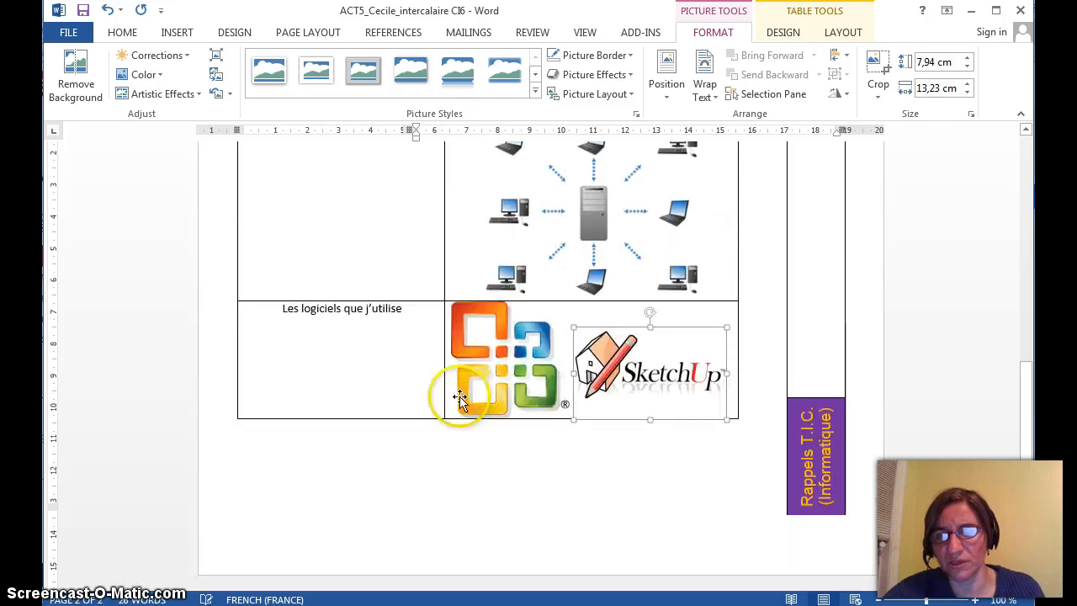
# - Shrink the network picture in the second row to about 4.47 by 5.97 cm
pyautogui.scroll(5, 518, 470)
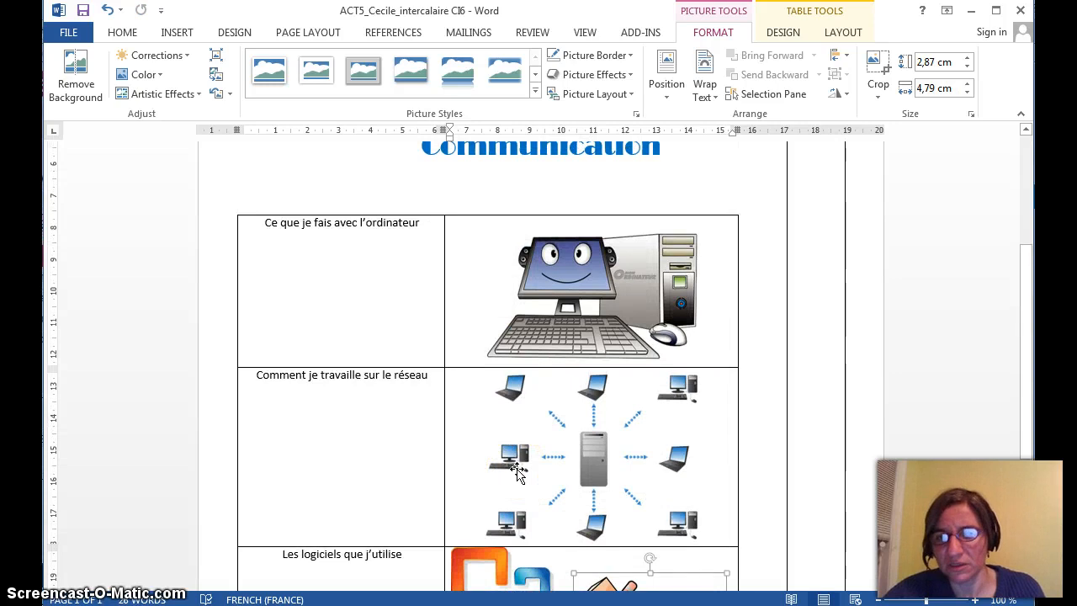
pyautogui.click(479, 538)
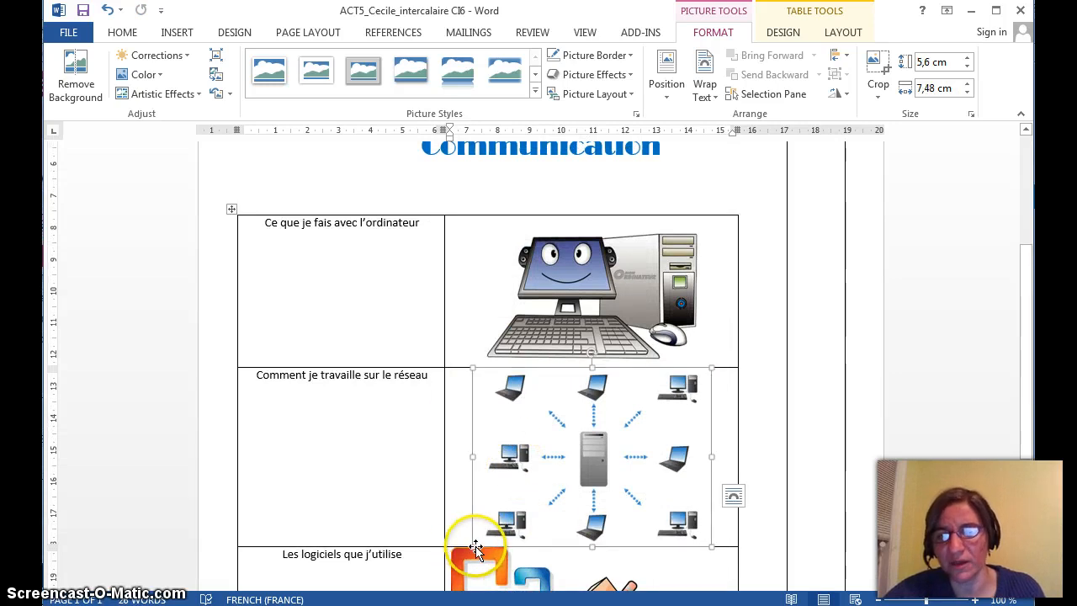
pyautogui.moveTo(473, 547); pyautogui.dragTo(516, 473)
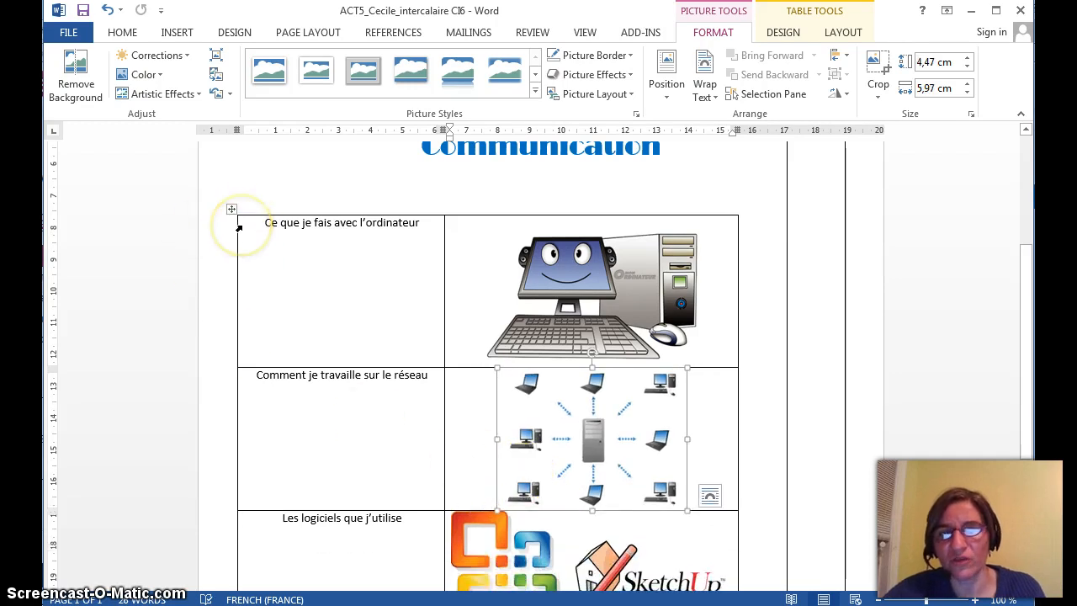
# - Centre the contents of all six table cells both horizontally and vertically
pyautogui.click(239, 228)
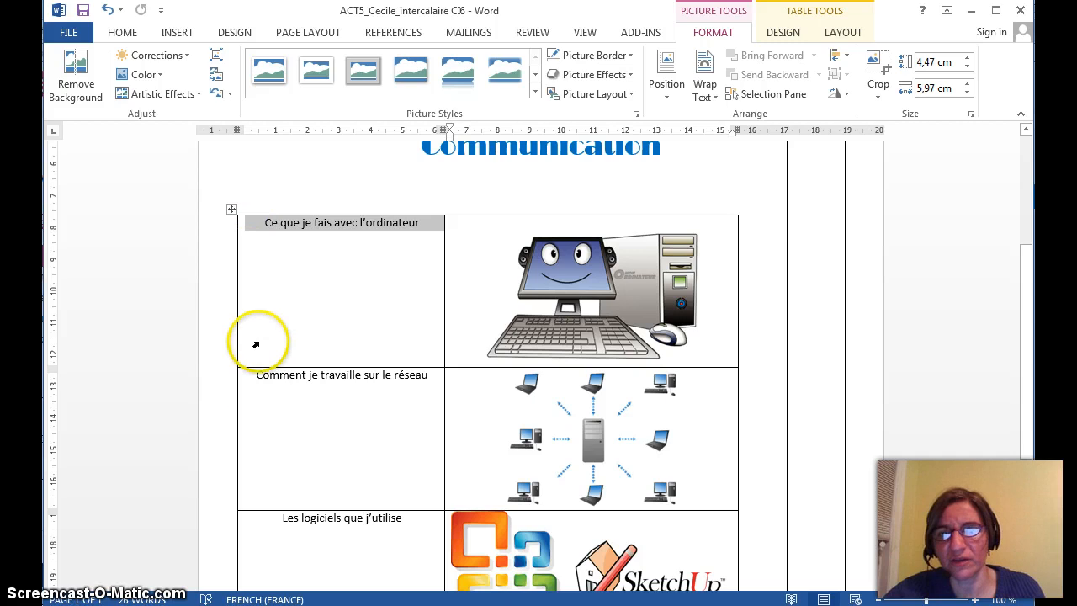
pyautogui.keyDown('ctrl'); pyautogui.click(246, 378); pyautogui.keyUp('ctrl')
pyautogui.keyDown('ctrl'); pyautogui.click(250, 520); pyautogui.keyUp('ctrl')
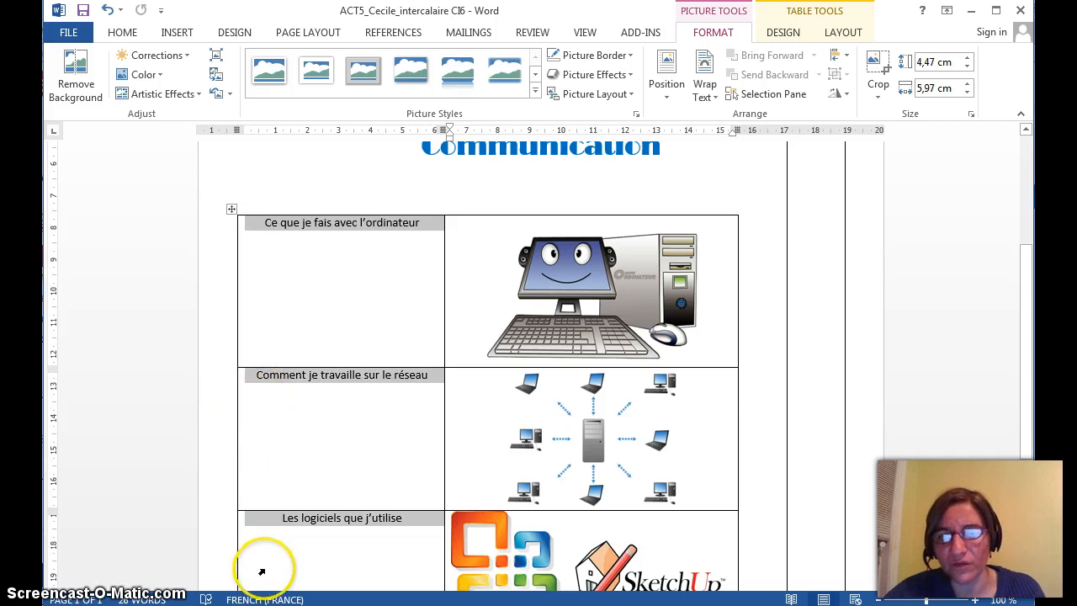
pyautogui.keyDown('ctrl'); pyautogui.click(515, 556); pyautogui.keyUp('ctrl')
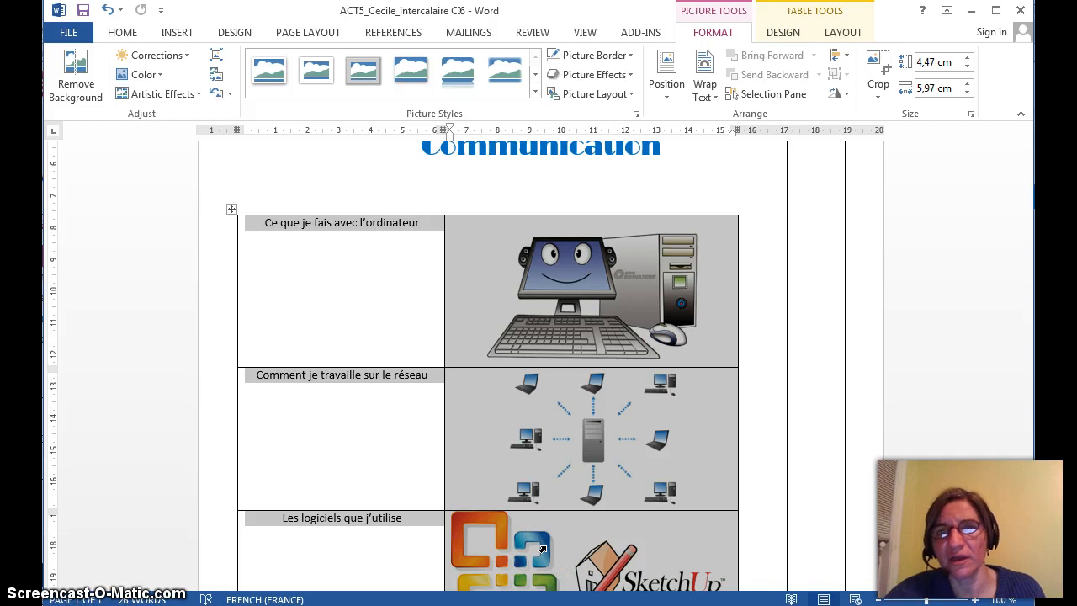
pyautogui.click(696, 40)
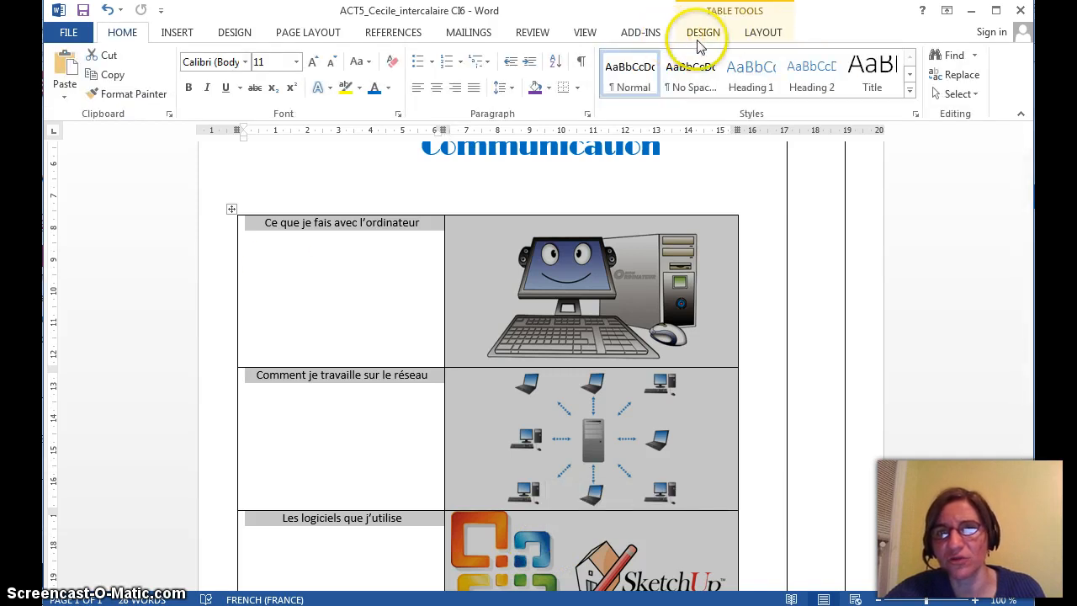
pyautogui.click(705, 40)
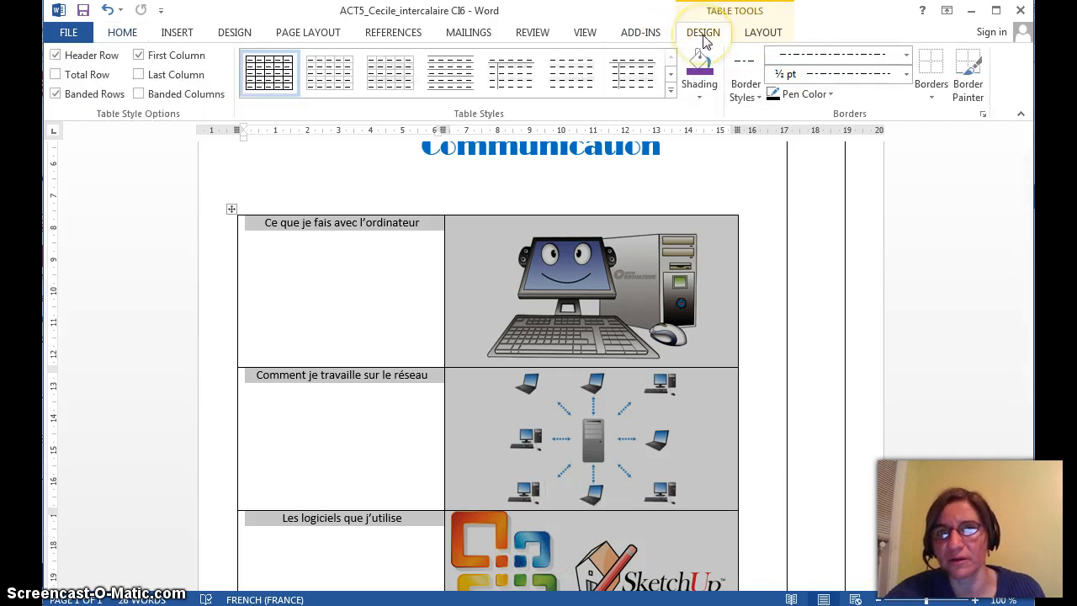
pyautogui.click(768, 38)
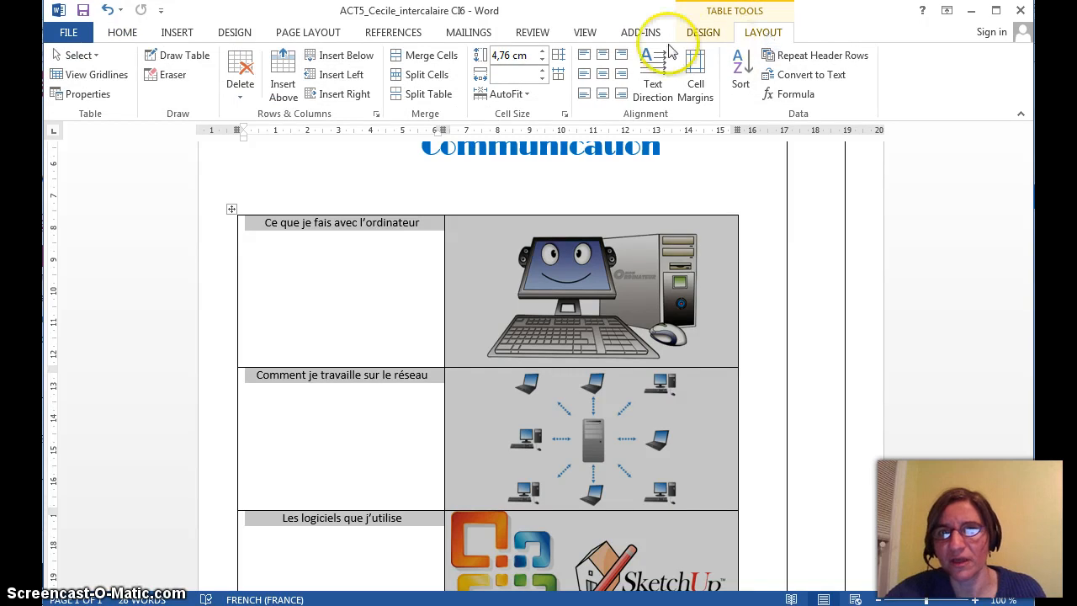
pyautogui.click(603, 75)
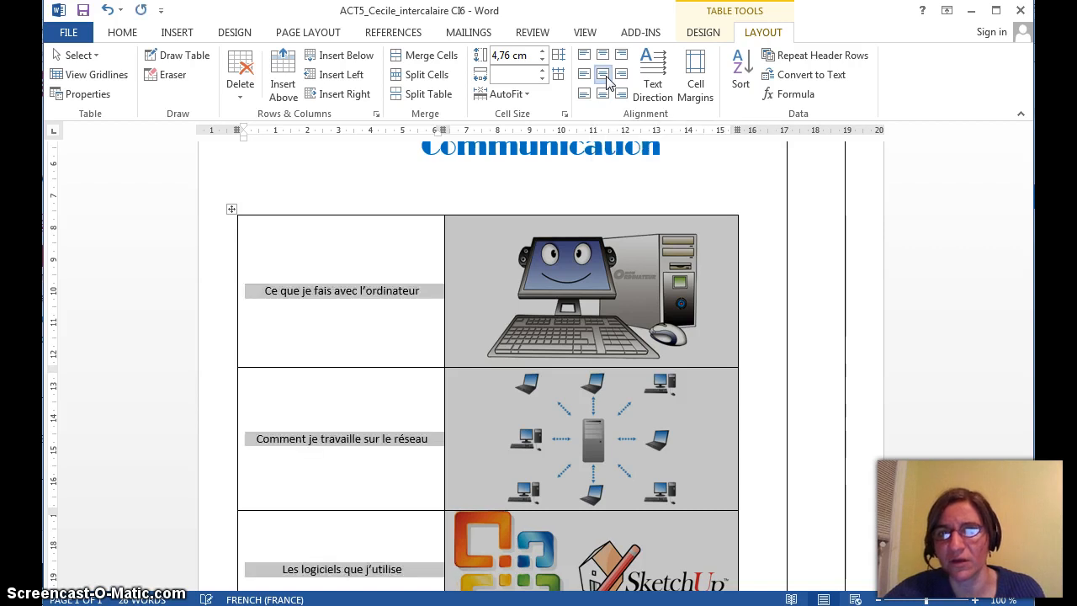
pyautogui.click(379, 345)
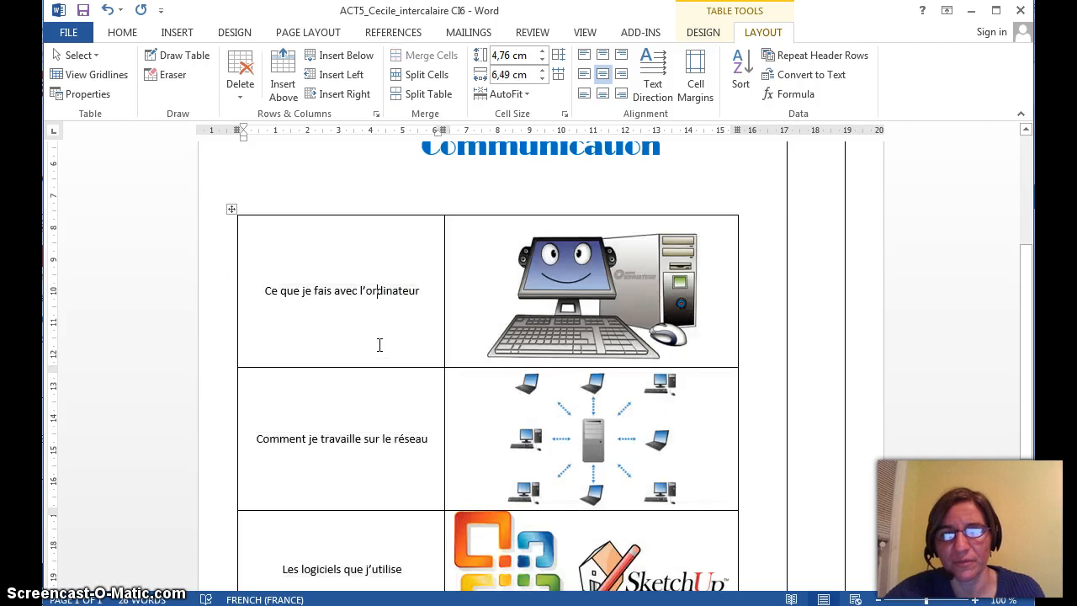
# - Change the font of all three topic texts in the table's first column to Segoe Print
pyautogui.moveTo(264, 291); pyautogui.dragTo(404, 548)
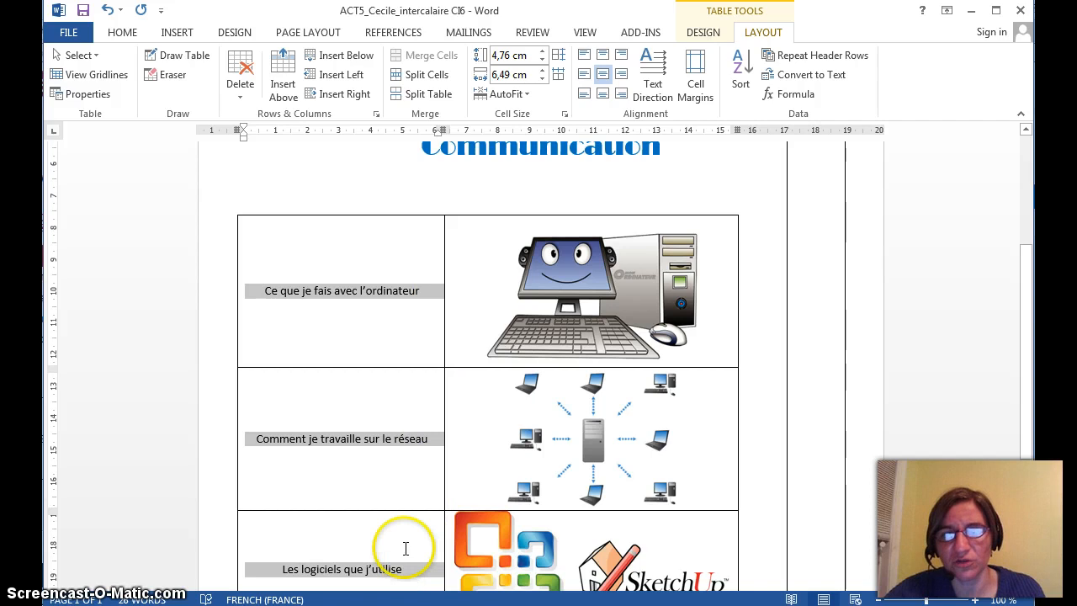
pyautogui.click(132, 41)
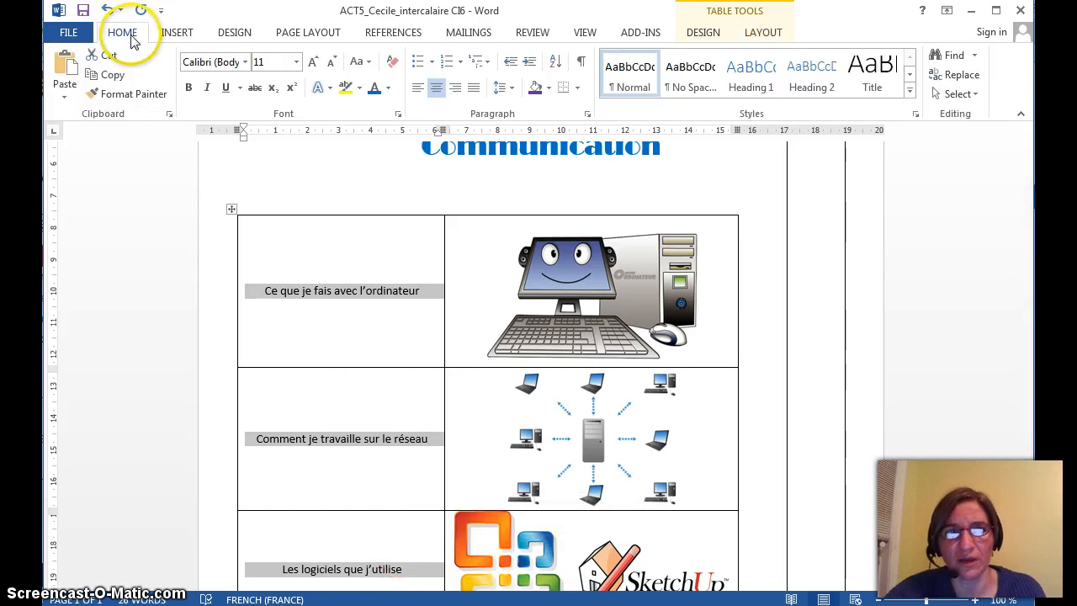
pyautogui.click(245, 62)
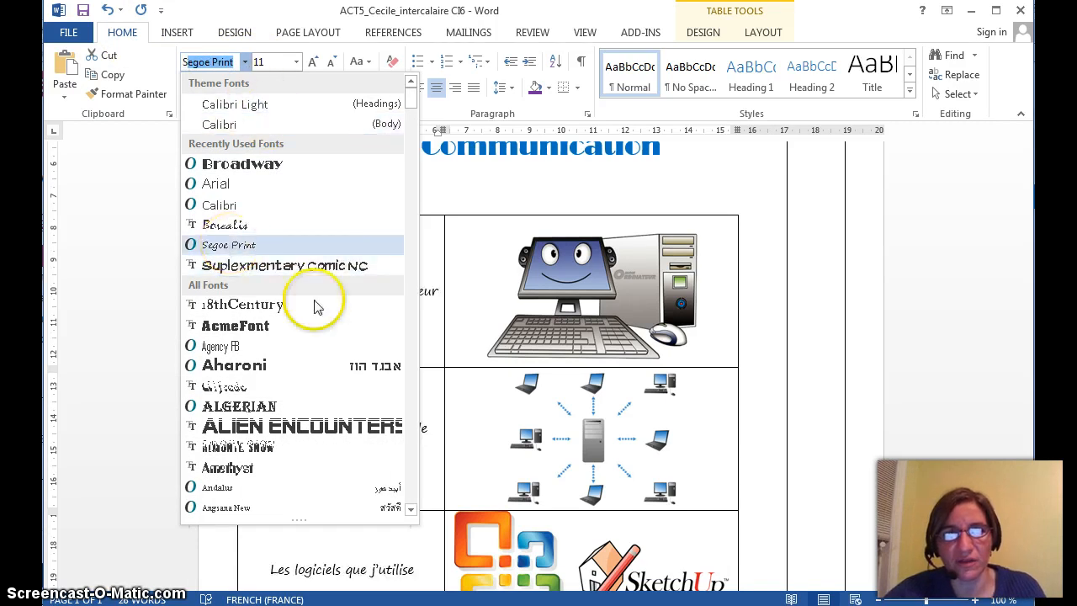
pyautogui.click(411, 510)
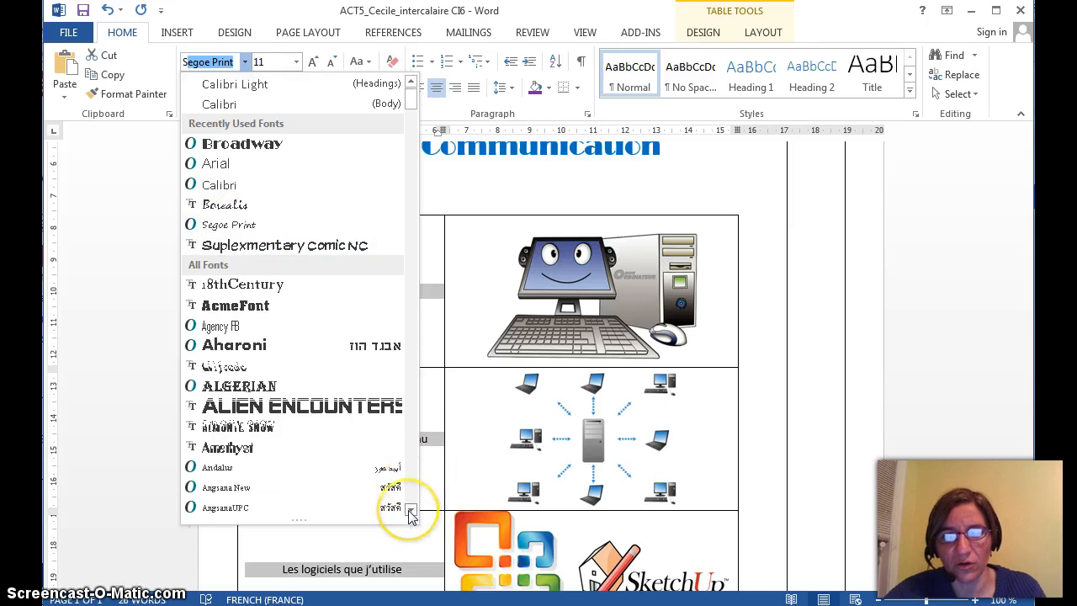
pyautogui.click(411, 509)
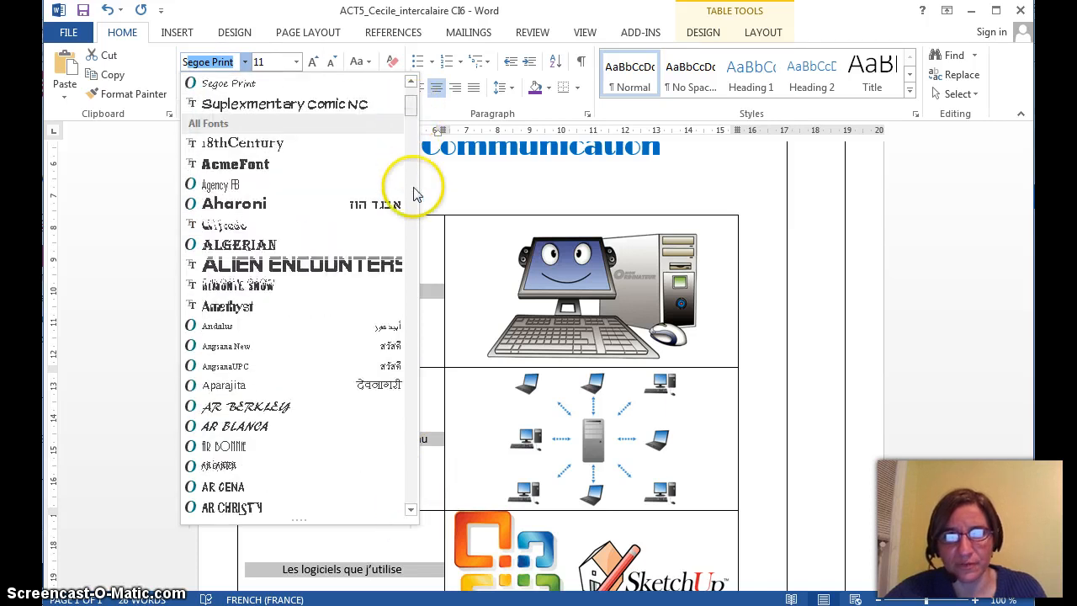
pyautogui.moveTo(413, 191); pyautogui.dragTo(419, 444)
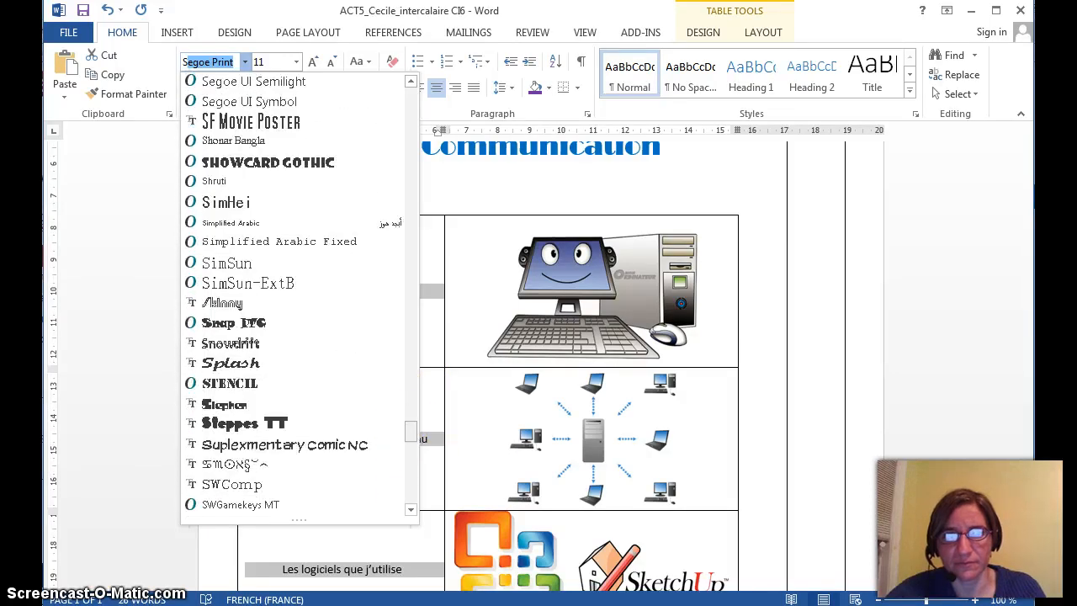
pyautogui.click(414, 82)
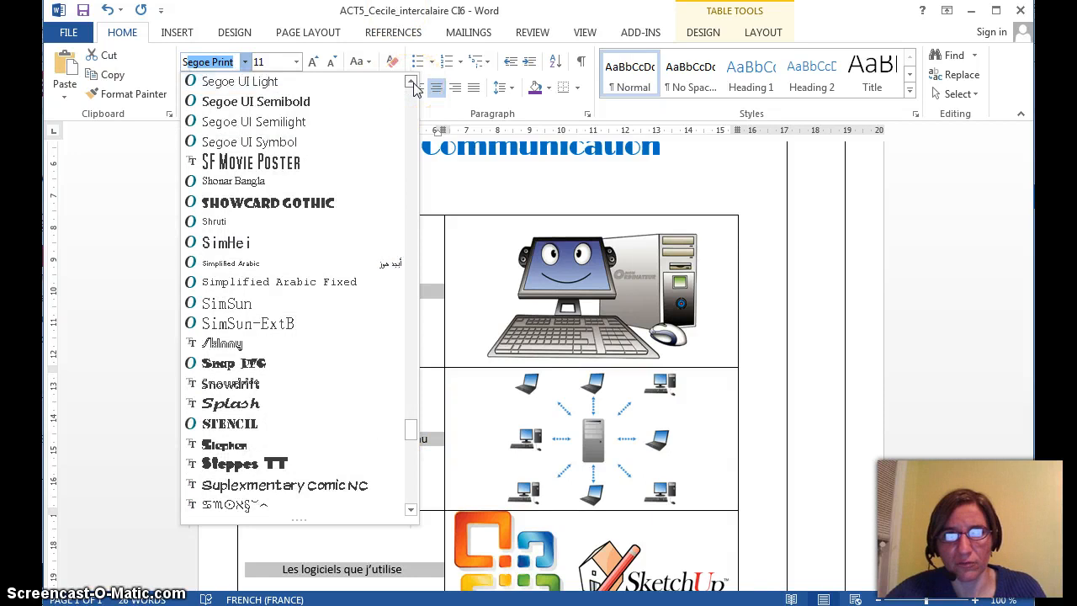
pyautogui.click(413, 82)
pyautogui.click(413, 83)
pyautogui.click(413, 83)
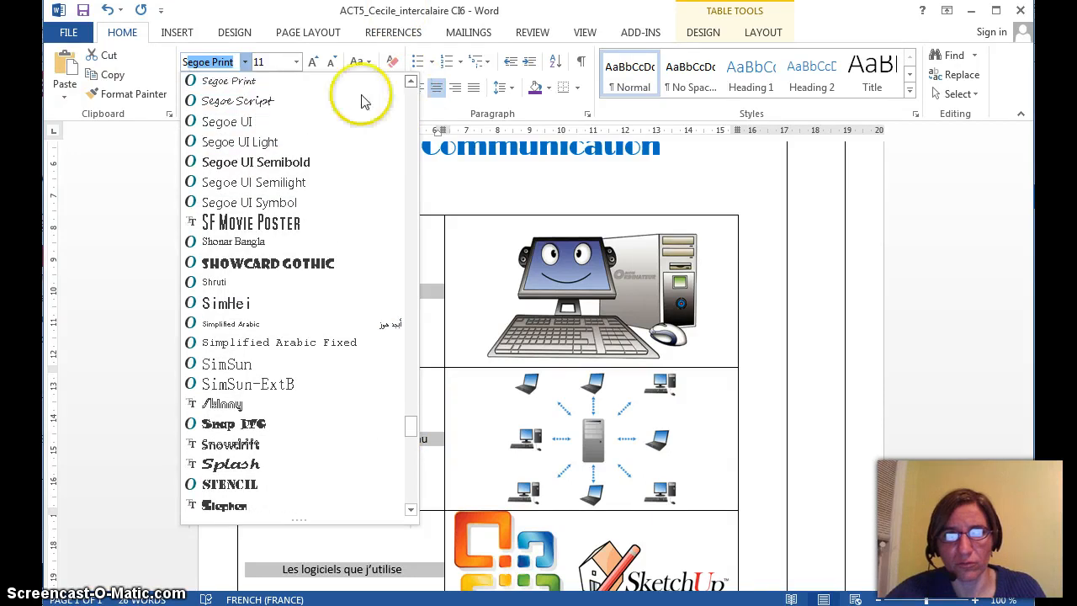
pyautogui.click(252, 83)
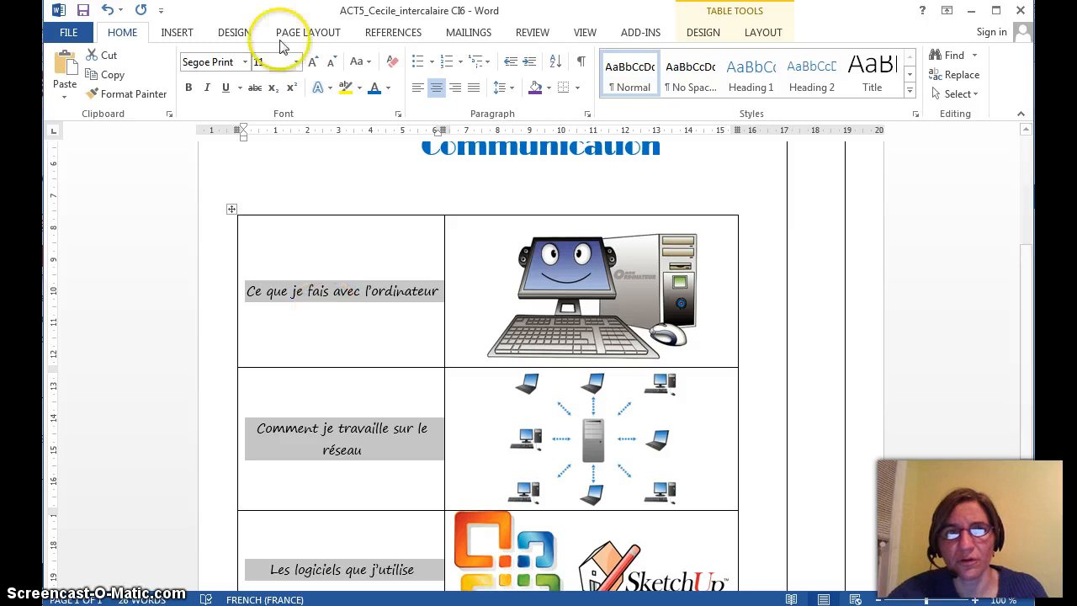
# - Set the three topic texts to size 12 and colour them the darkest shade of the theme green
pyautogui.click(297, 66)
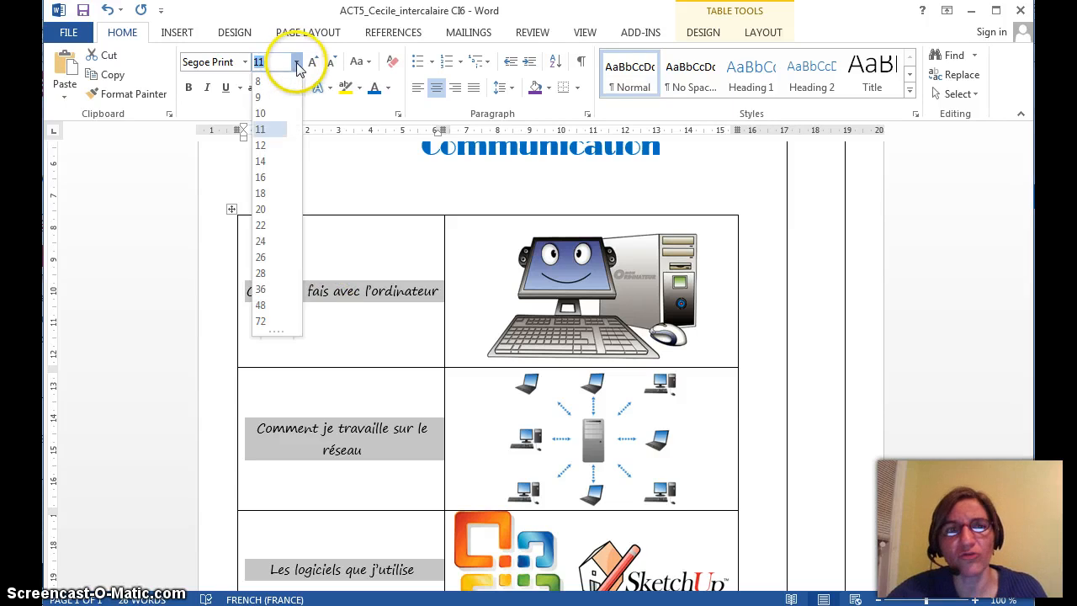
pyautogui.click(271, 145)
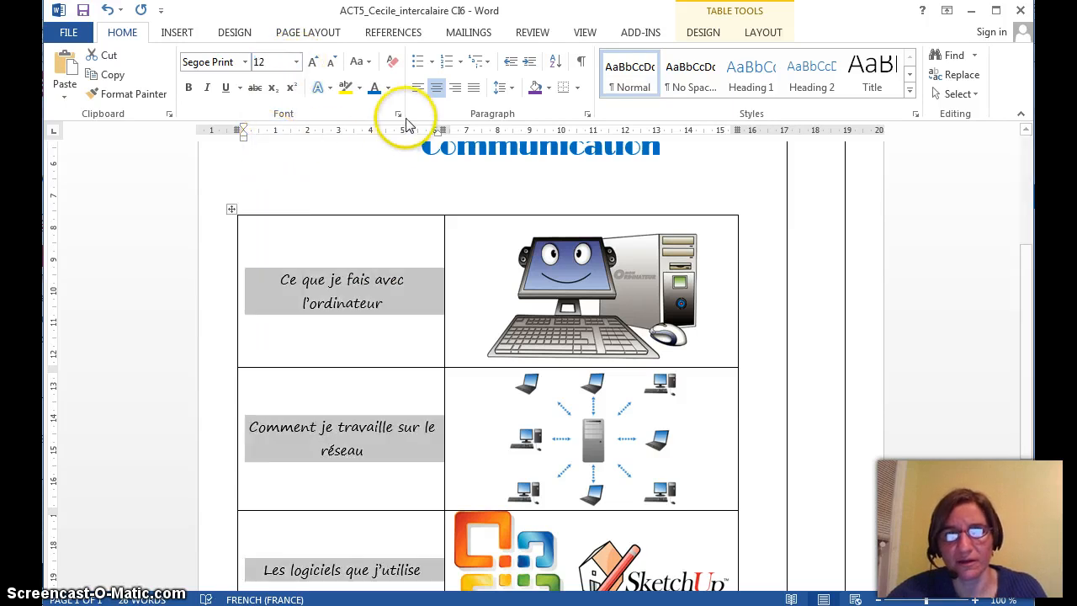
pyautogui.click(388, 88)
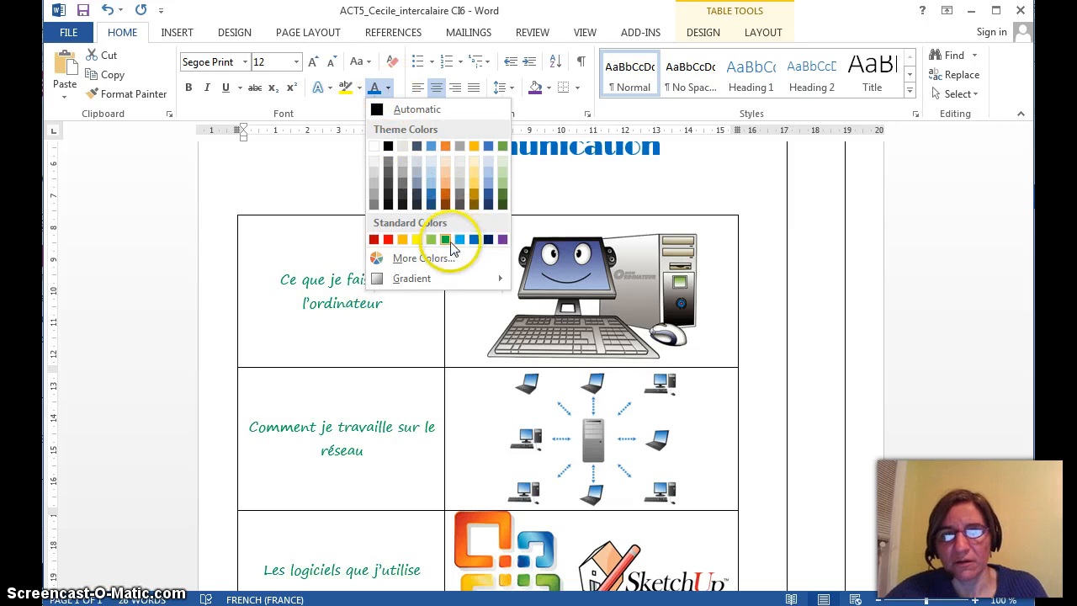
pyautogui.click(504, 204)
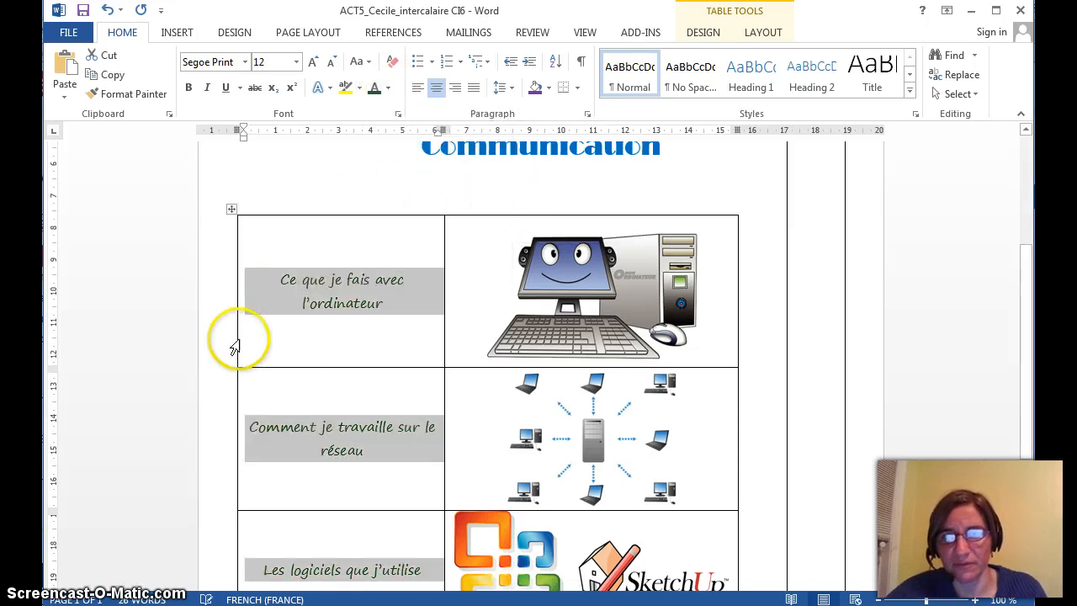
# - Make the table's last row slightly taller so the Office and SketchUp logos fit inside it
pyautogui.scroll(-5, 288, 369)
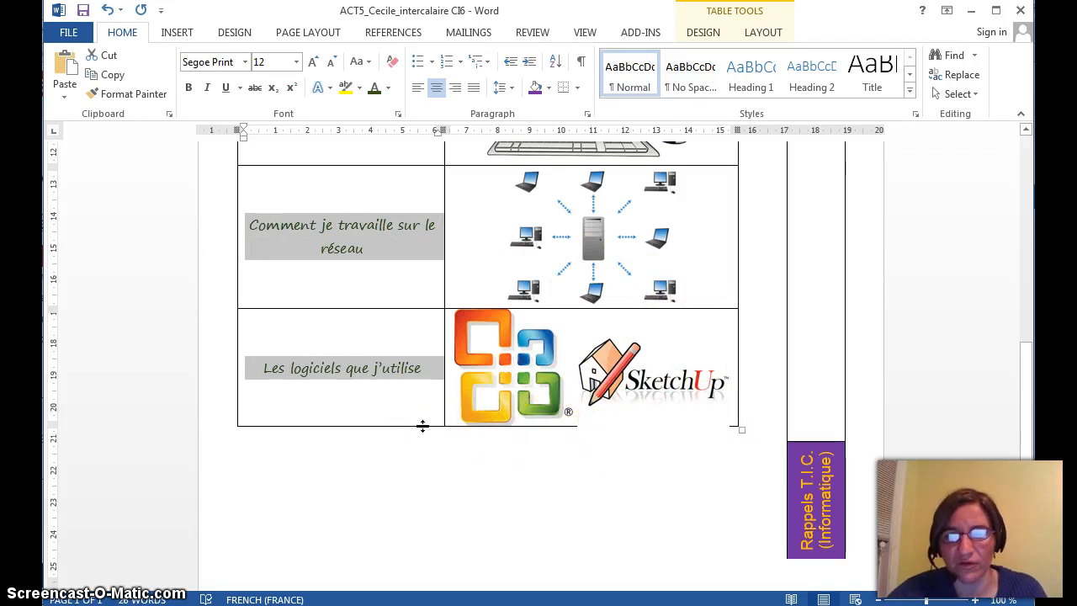
pyautogui.moveTo(422, 426); pyautogui.dragTo(423, 441)
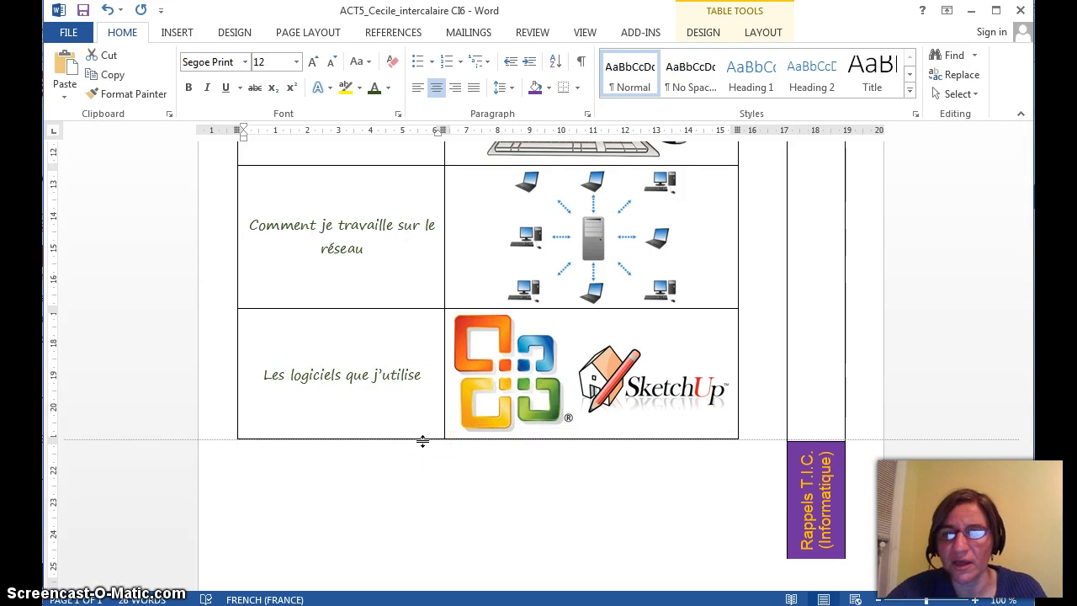
pyautogui.moveTo(423, 440); pyautogui.dragTo(426, 442)
# - Select the whole table and paint a ½ pt double-line border along the outer edges of its first two rows
pyautogui.scroll(6, 426, 442)
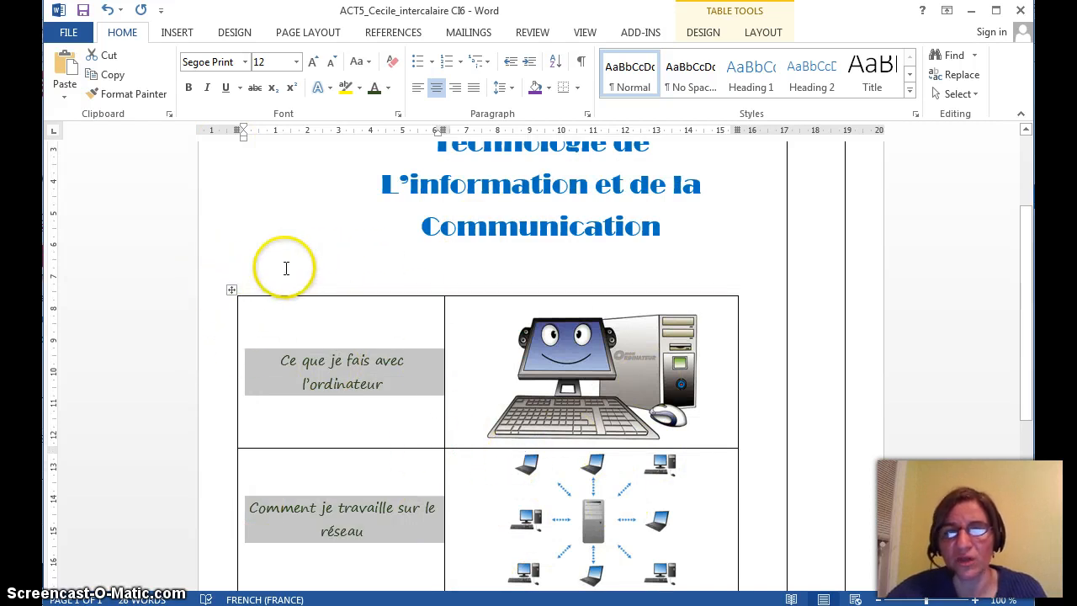
pyautogui.click(232, 289)
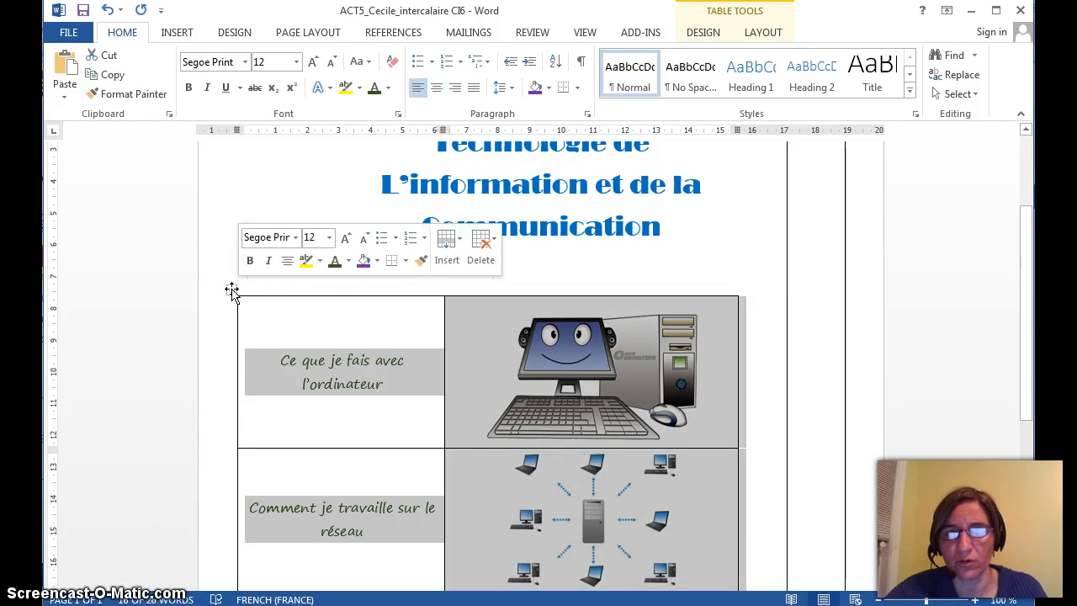
pyautogui.click(231, 291)
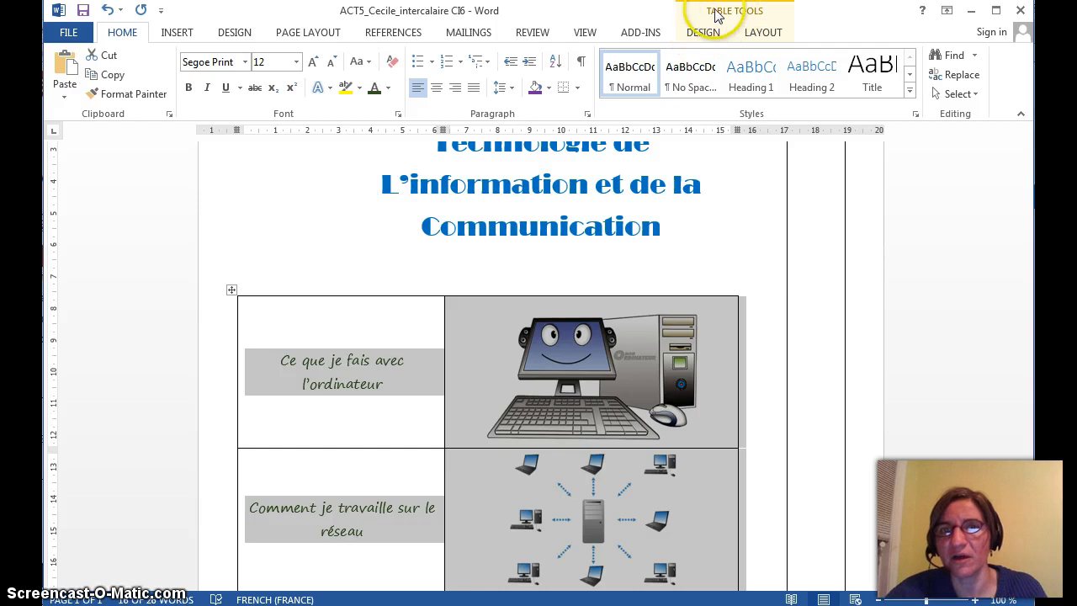
pyautogui.click(704, 33)
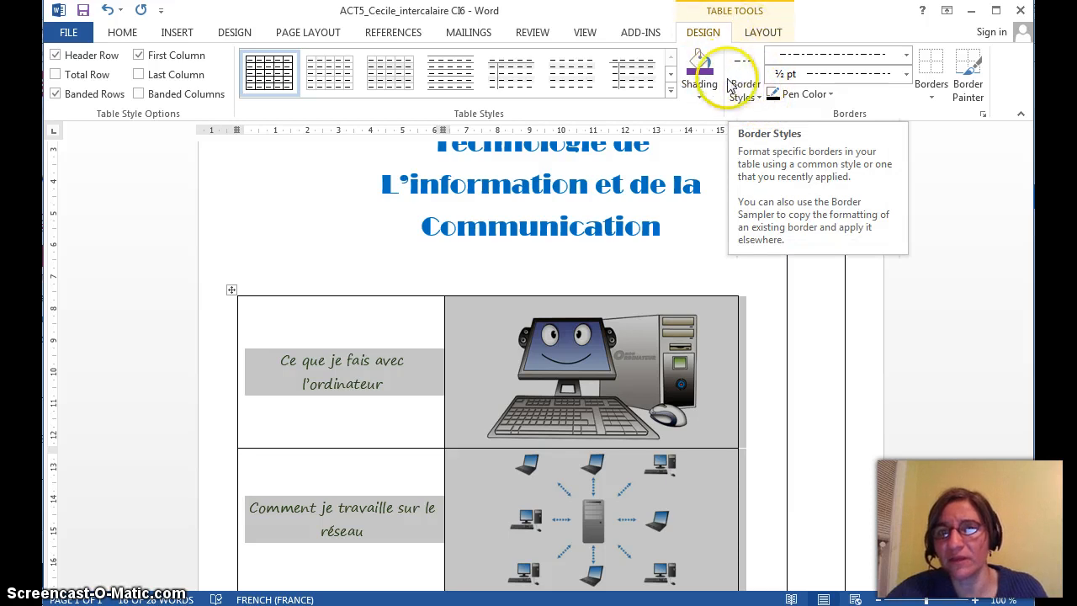
pyautogui.click(760, 99)
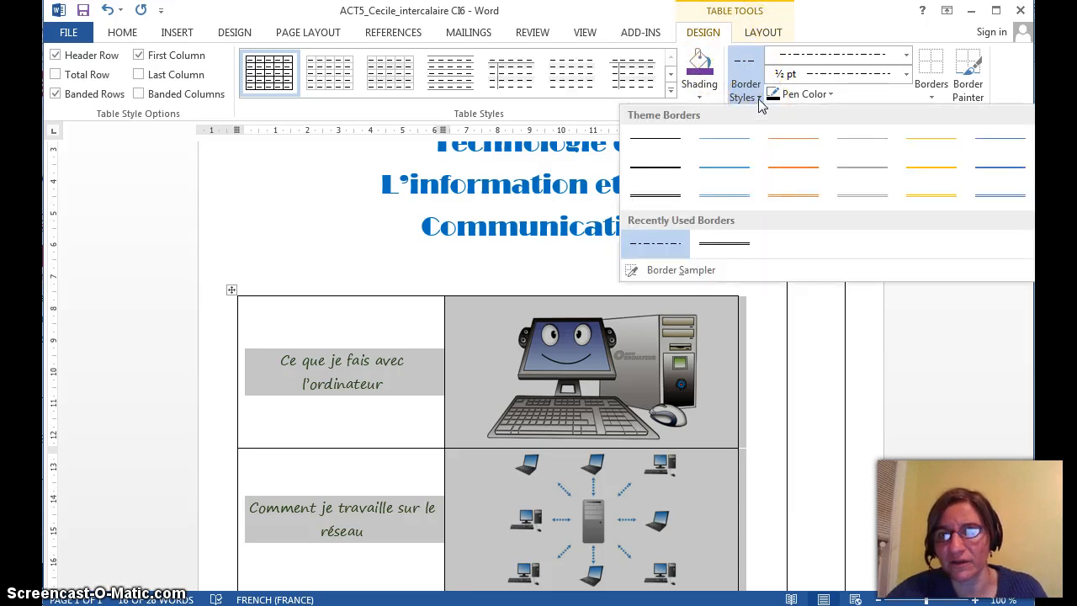
pyautogui.click(665, 200)
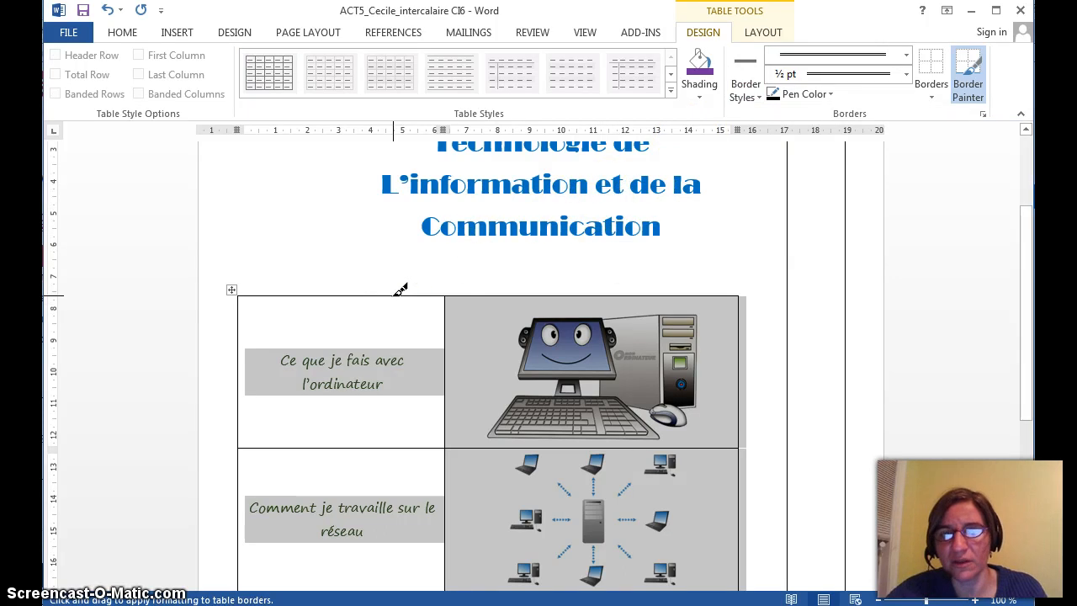
pyautogui.click(464, 296)
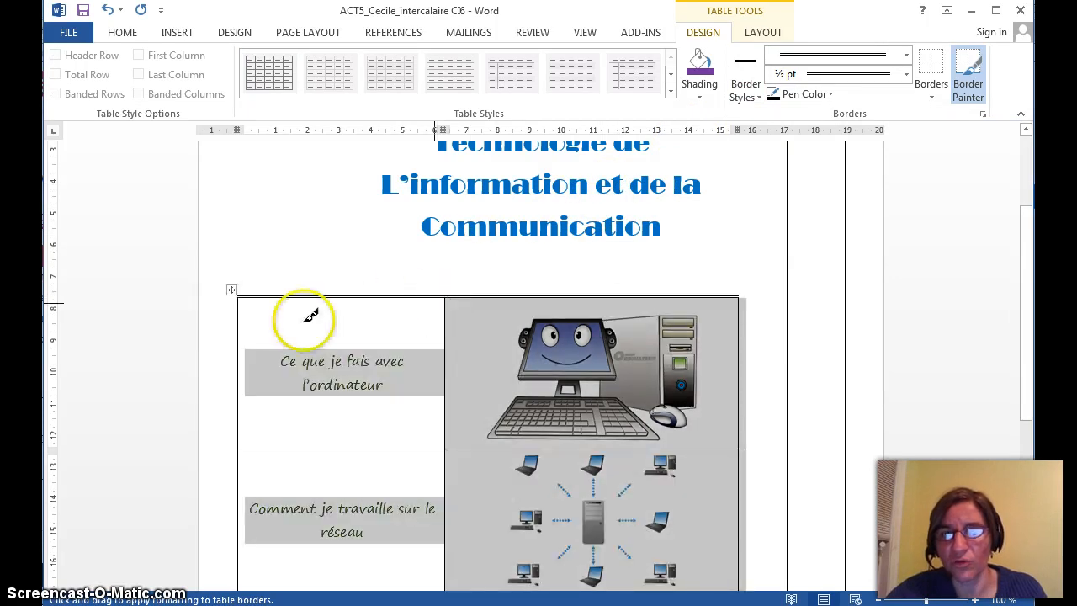
pyautogui.click(241, 314)
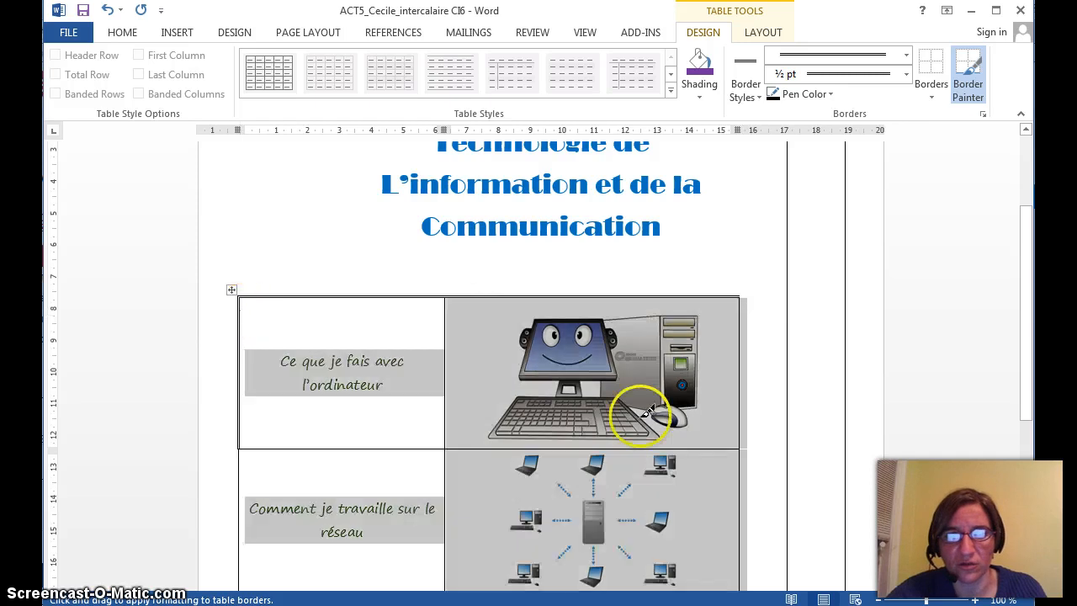
pyautogui.click(744, 343)
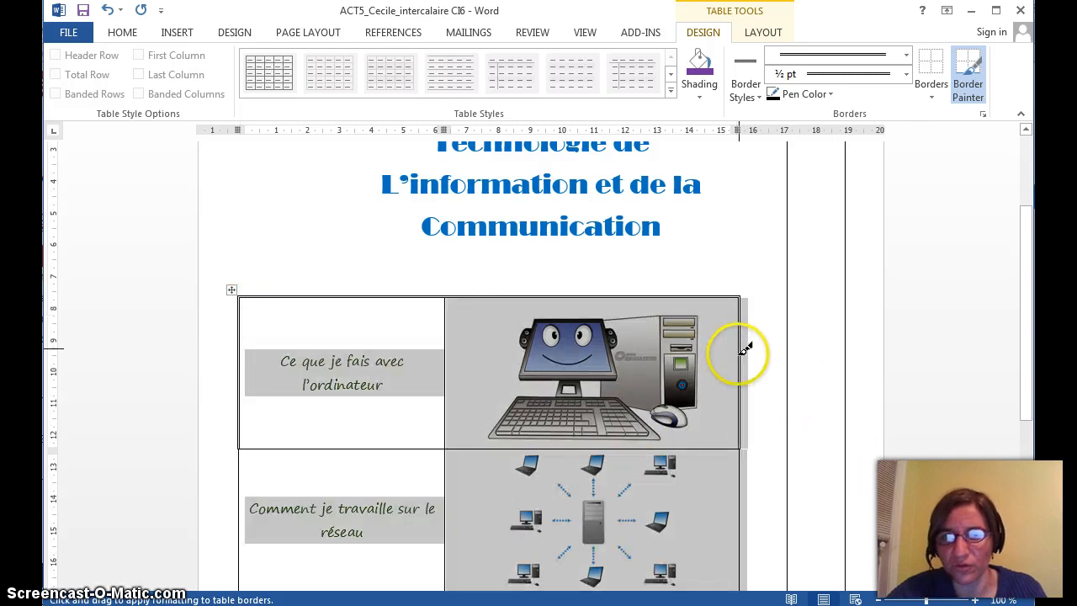
pyautogui.moveTo(737, 448)
pyautogui.mouseDown()
pyautogui.moveTo(317, 450)
pyautogui.moveTo(242, 464)
pyautogui.mouseUp()
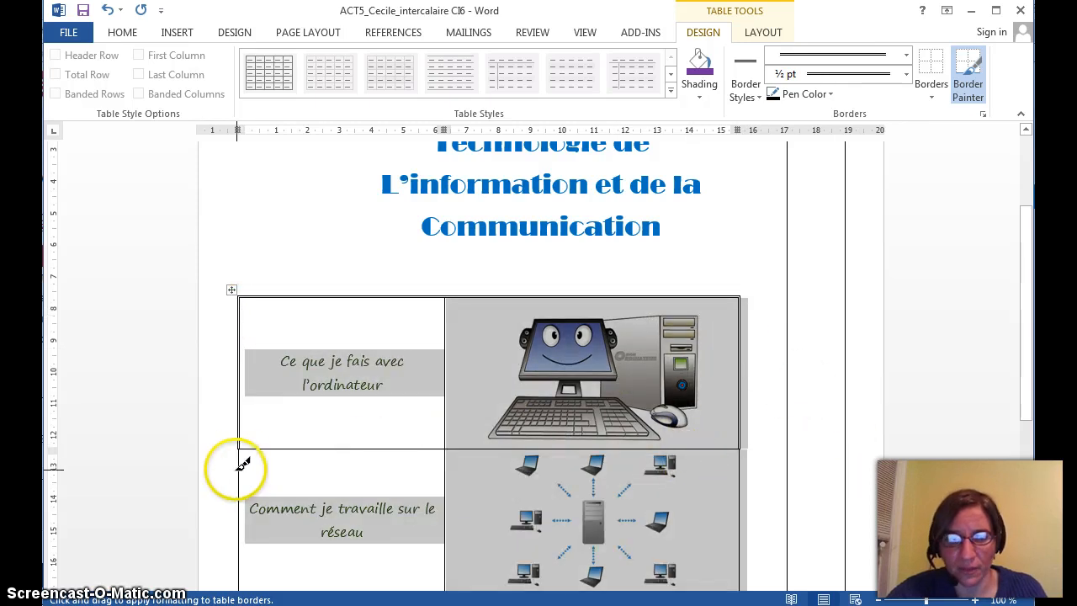
pyautogui.click(743, 474)
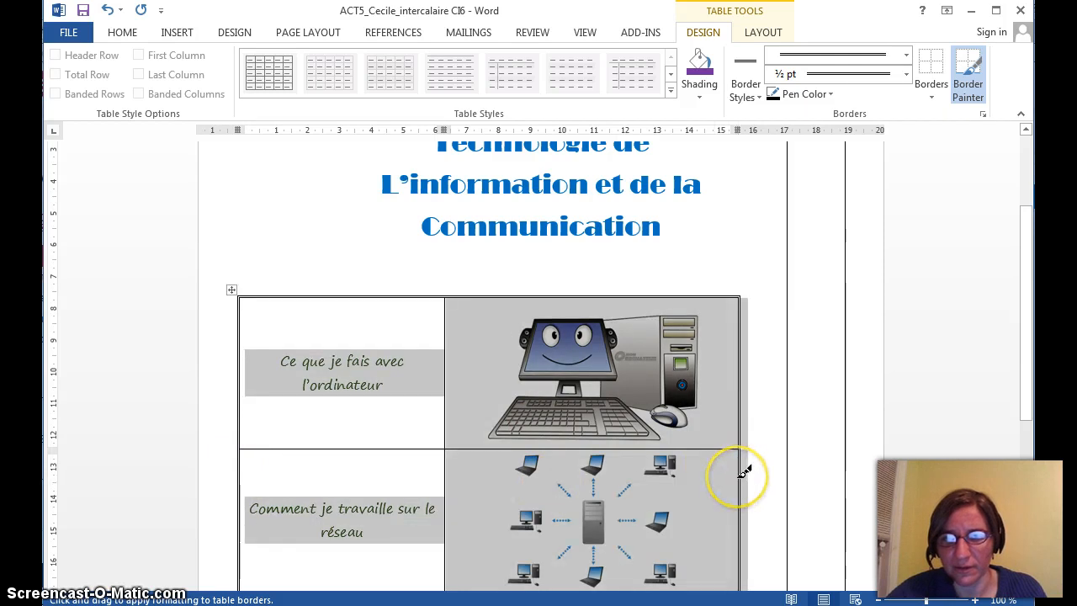
# - Paint the same double-line border along the outer edges of the "Les logiciels que j'utilise" row
pyautogui.scroll(-5, 741, 473)
pyautogui.click(240, 323)
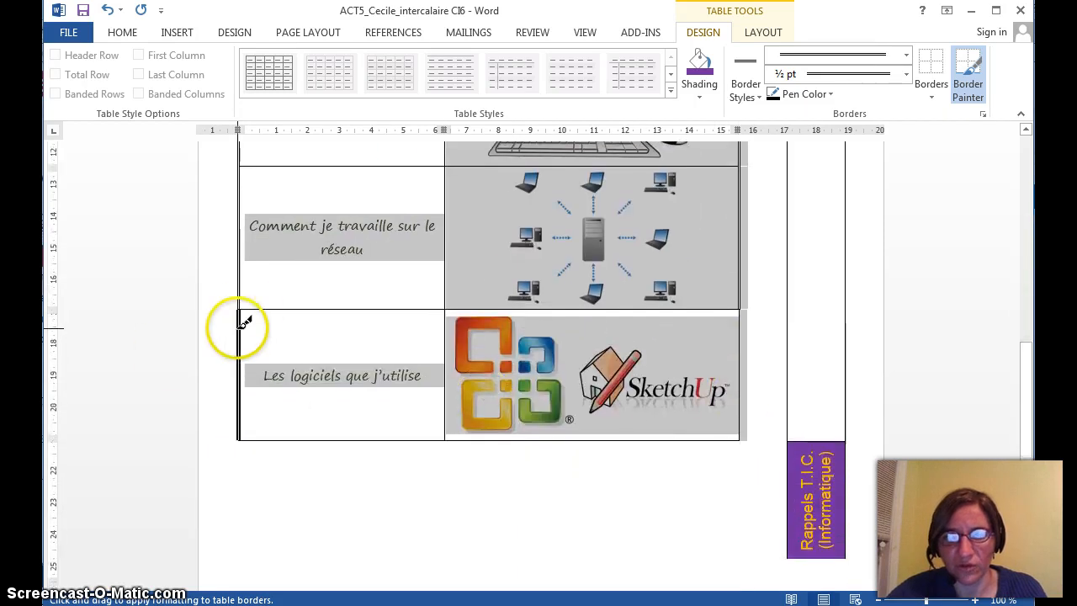
pyautogui.click(295, 436)
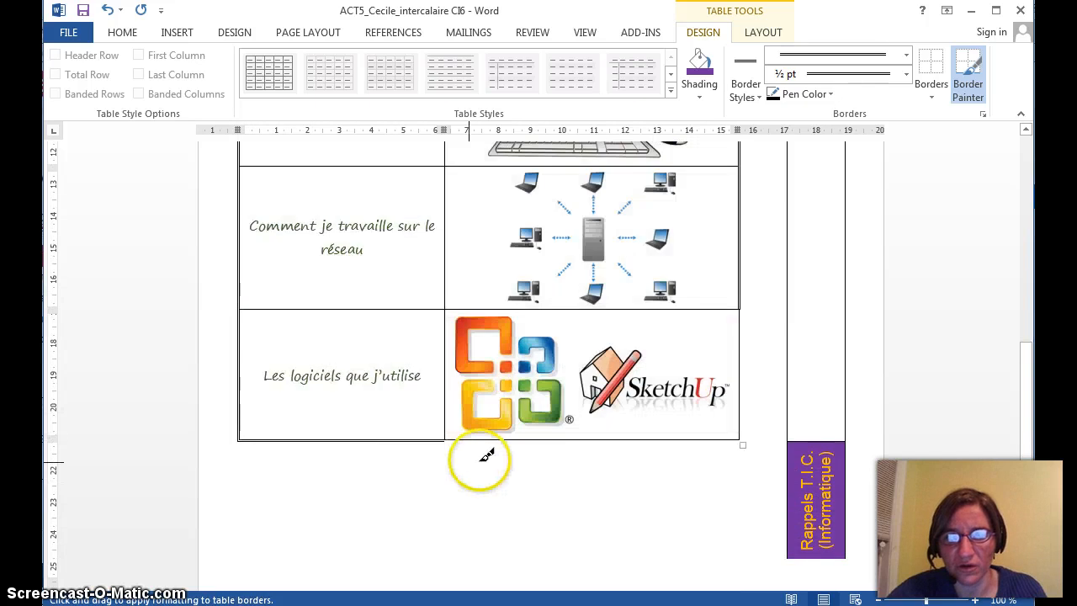
pyautogui.click(492, 436)
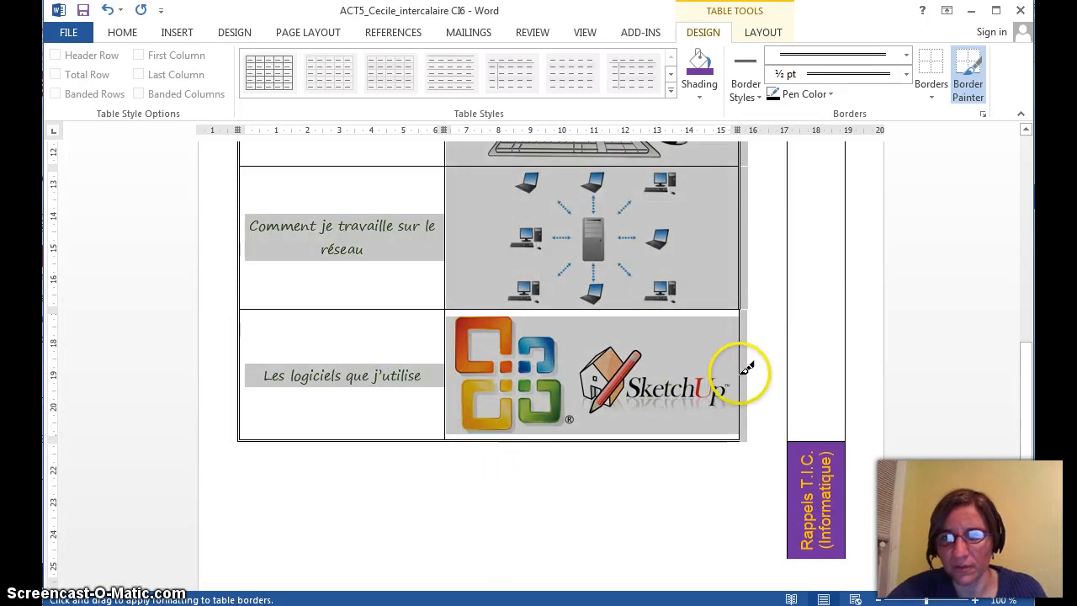
# - Switch the border line to the dash-dot-dot style at ½ pt and paint all the table's inner borders with it
pyautogui.scroll(10, 562, 229)
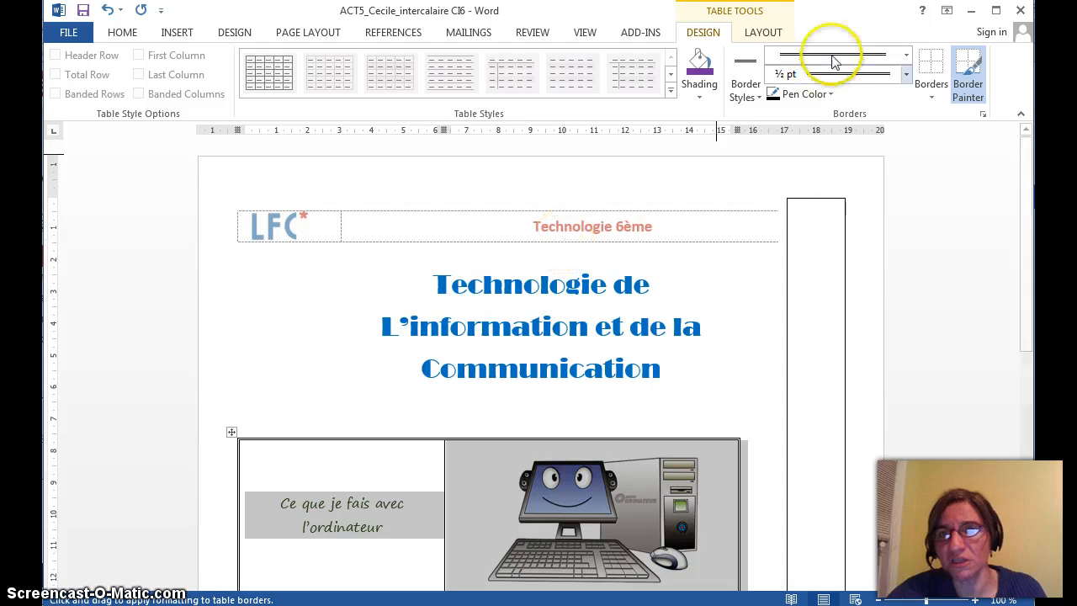
pyautogui.click(907, 56)
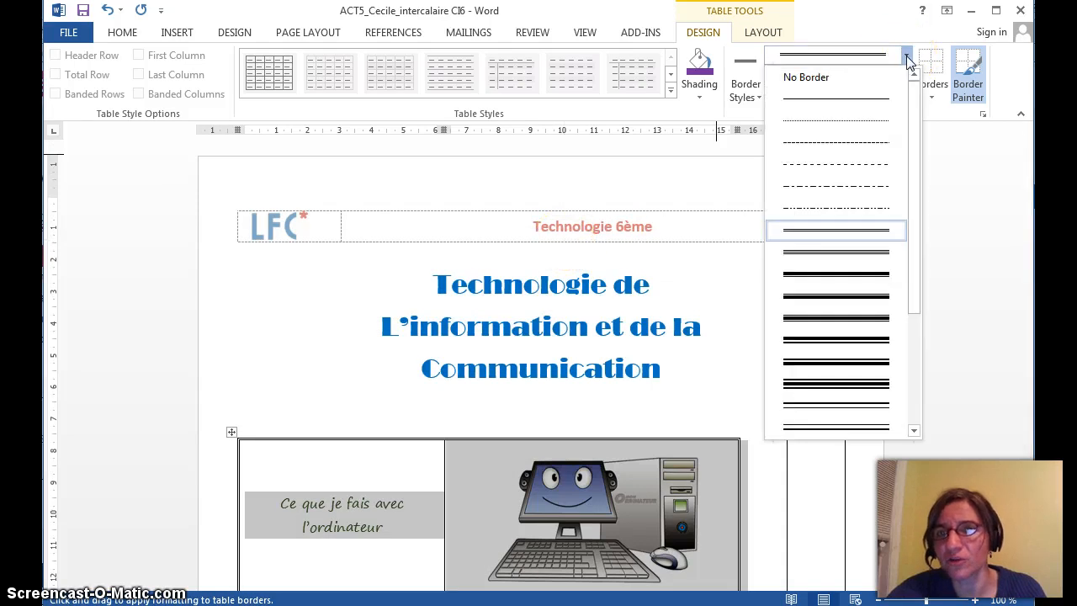
pyautogui.click(871, 211)
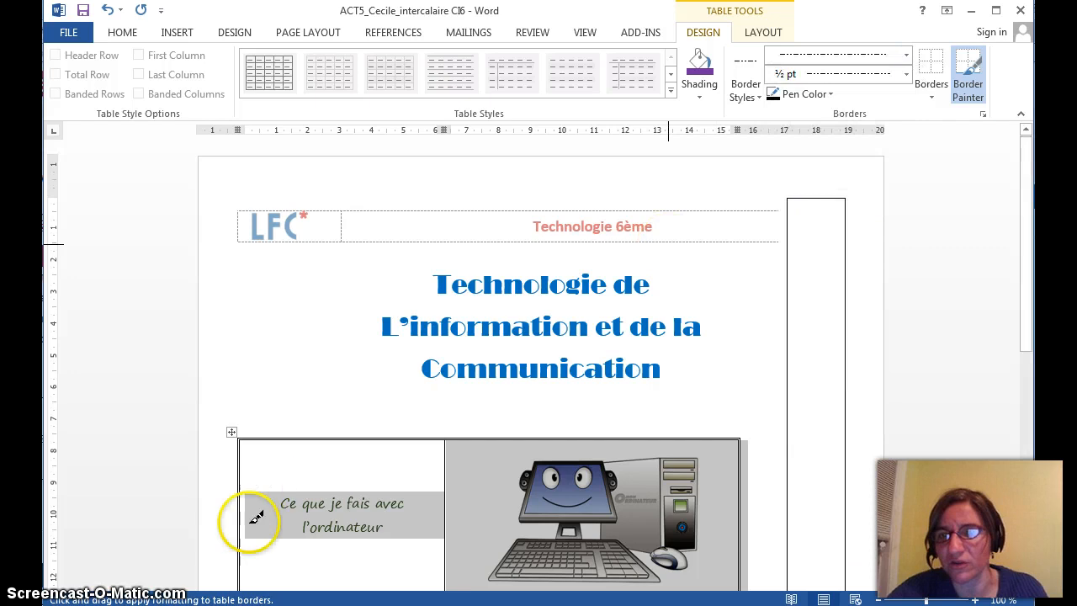
pyautogui.scroll(-3, 303, 495)
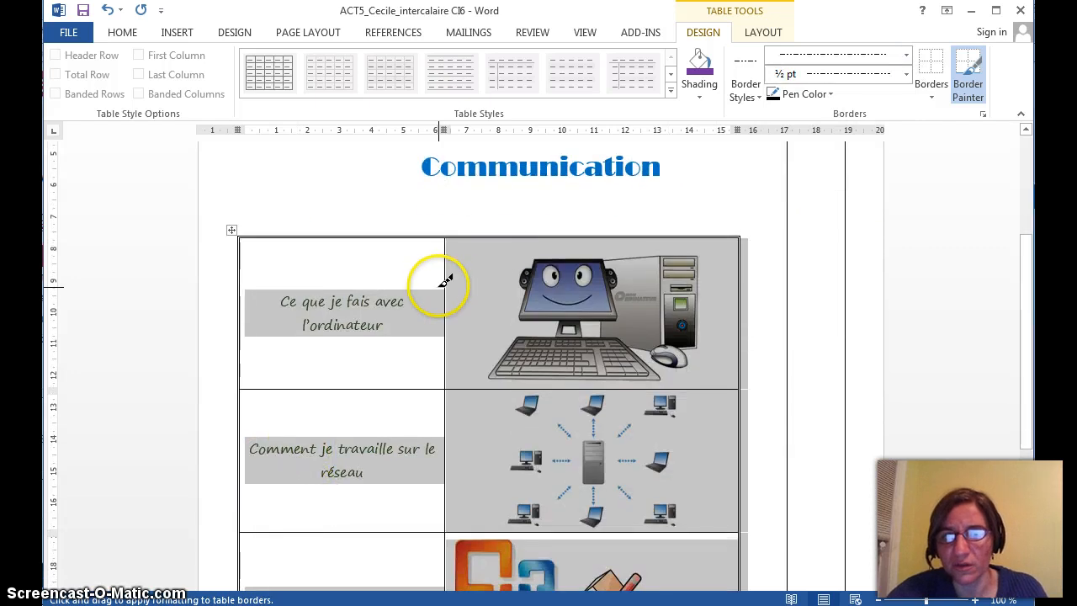
pyautogui.moveTo(452, 269)
pyautogui.mouseDown()
pyautogui.moveTo(409, 387)
pyautogui.moveTo(452, 384)
pyautogui.moveTo(367, 520)
pyautogui.moveTo(480, 514)
pyautogui.moveTo(490, 523)
pyautogui.moveTo(445, 493)
pyautogui.moveTo(449, 464)
pyautogui.mouseUp()
pyautogui.scroll(-5, 450, 459)
pyautogui.click(452, 322)
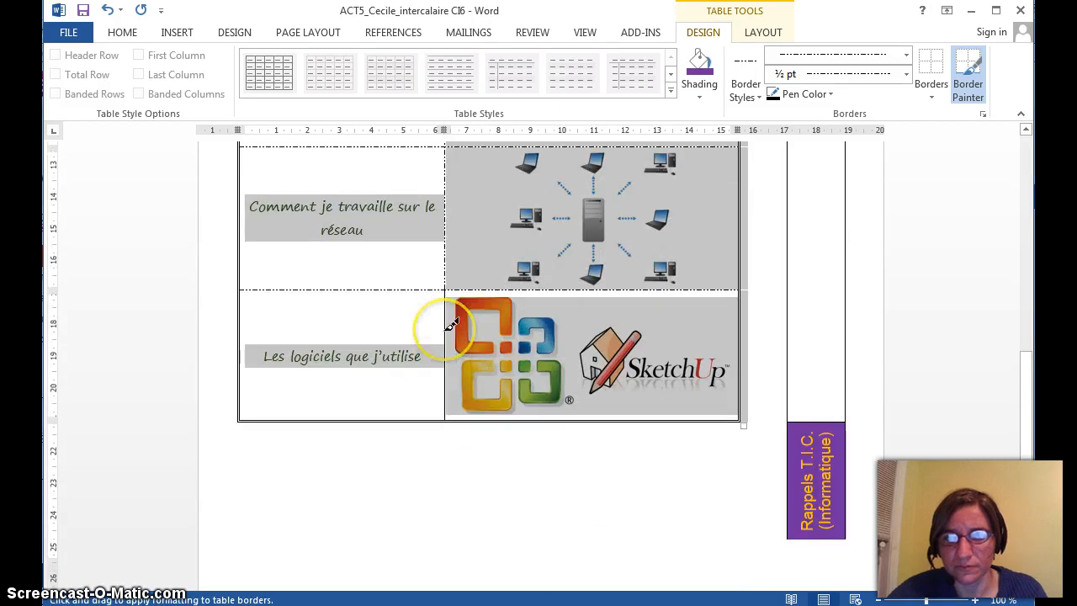
pyautogui.click(445, 329)
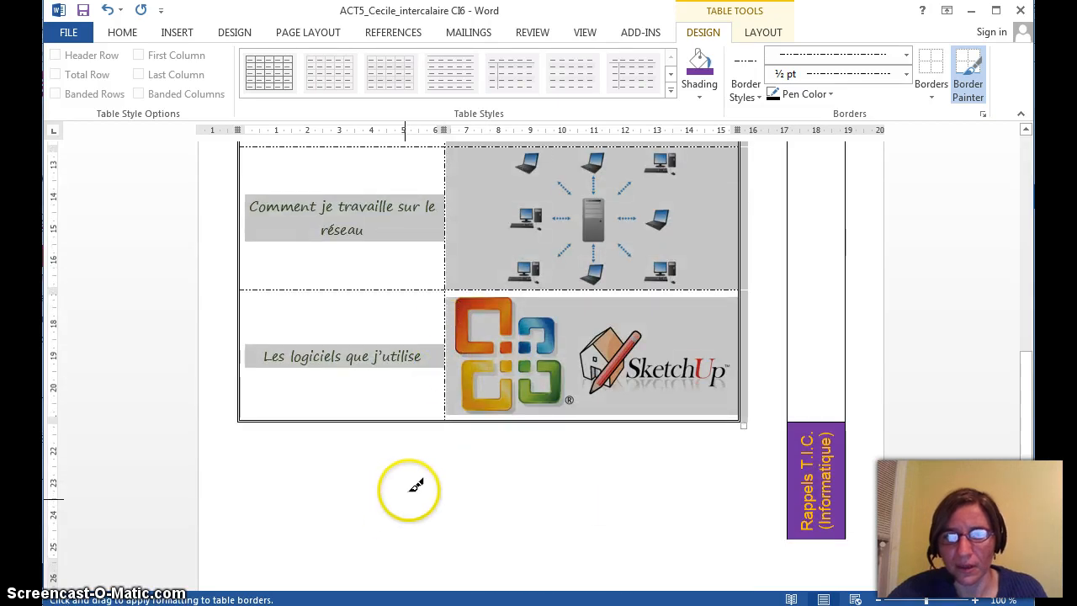
# - Stop painting table borders and save the document
pyautogui.press('Escape')
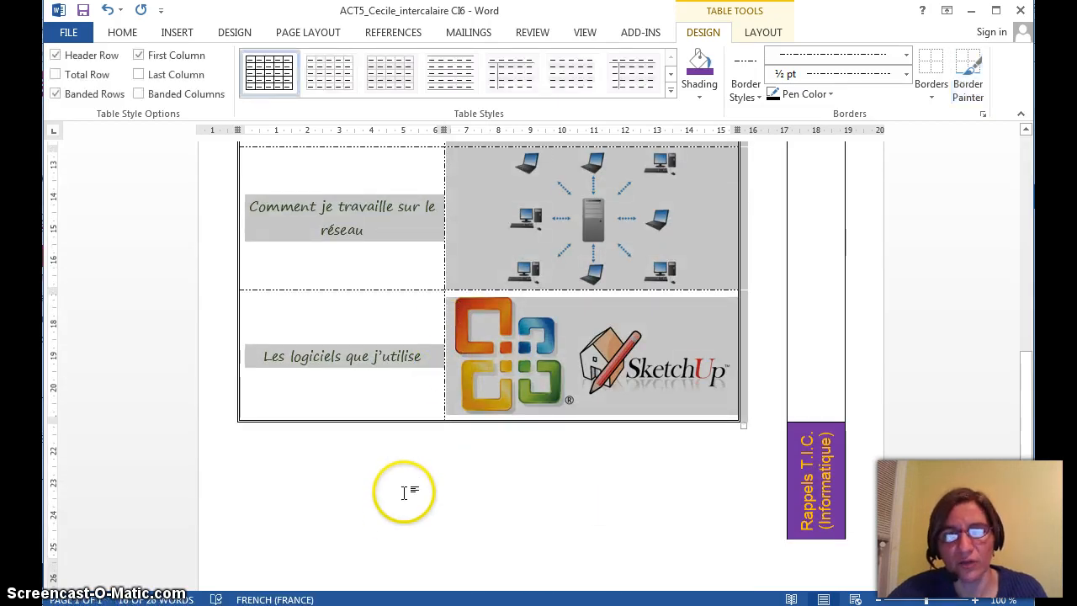
pyautogui.click(56, 34)
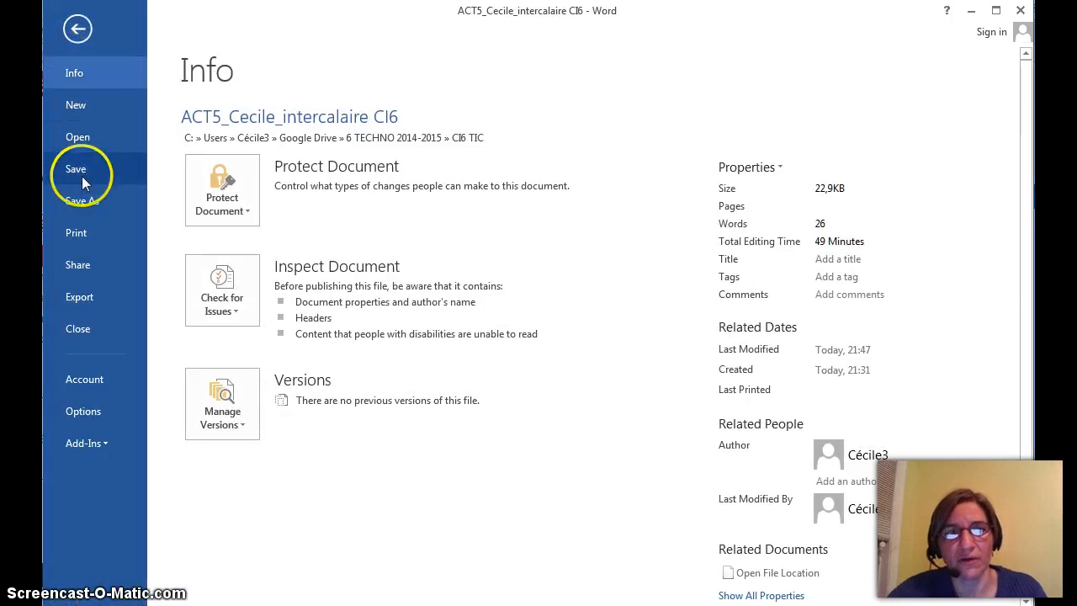
pyautogui.click(76, 169)
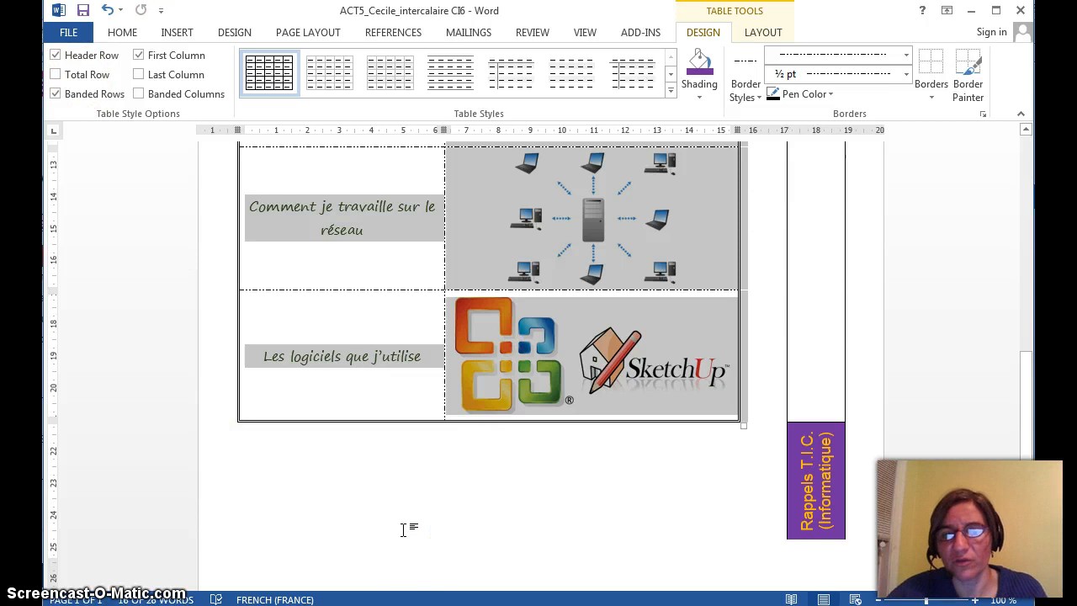
# - Insert the Banded page-number footer and lower it to about 0.24 cm from the page's bottom edge
pyautogui.scroll(-1, 402, 529)
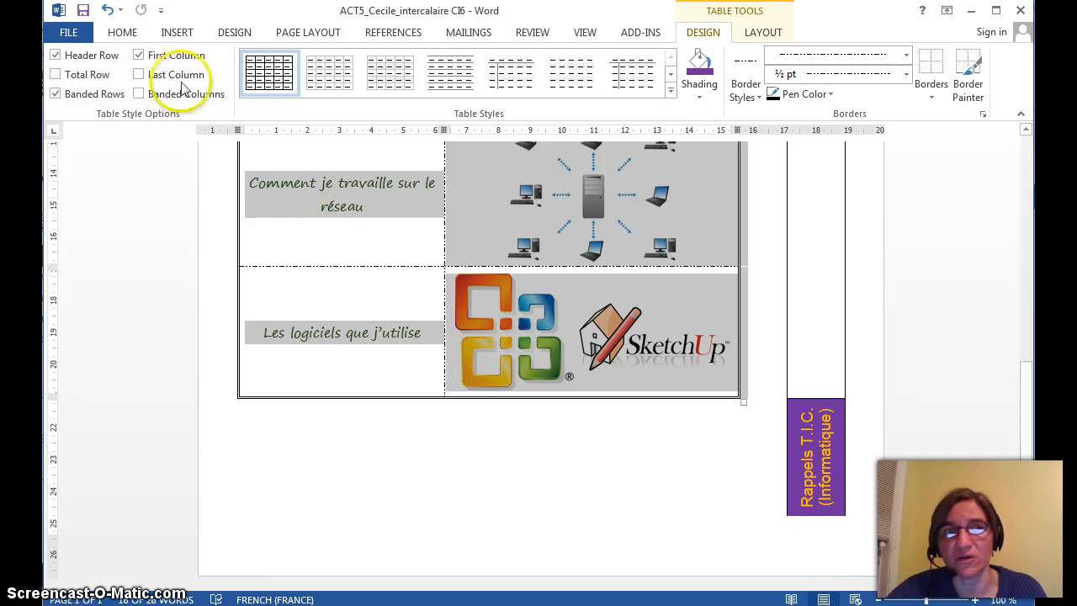
pyautogui.click(178, 33)
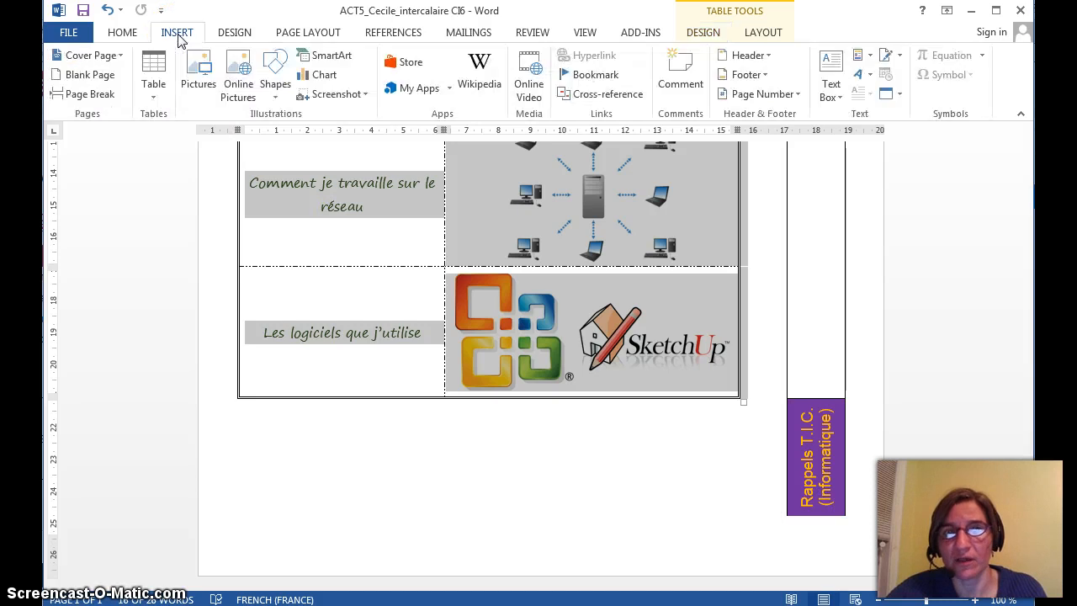
pyautogui.click(746, 75)
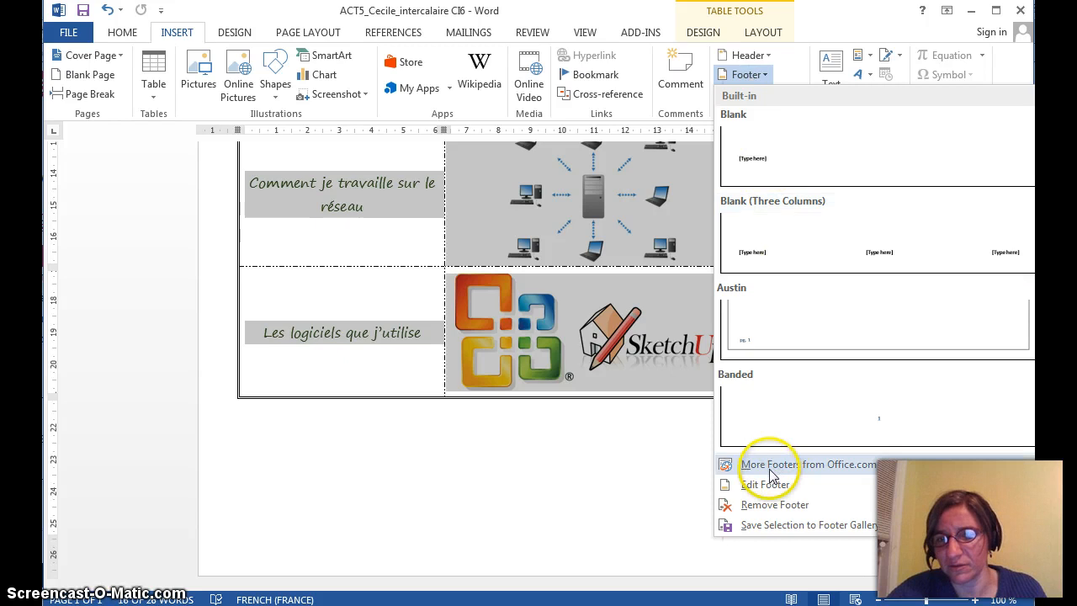
pyautogui.click(813, 421)
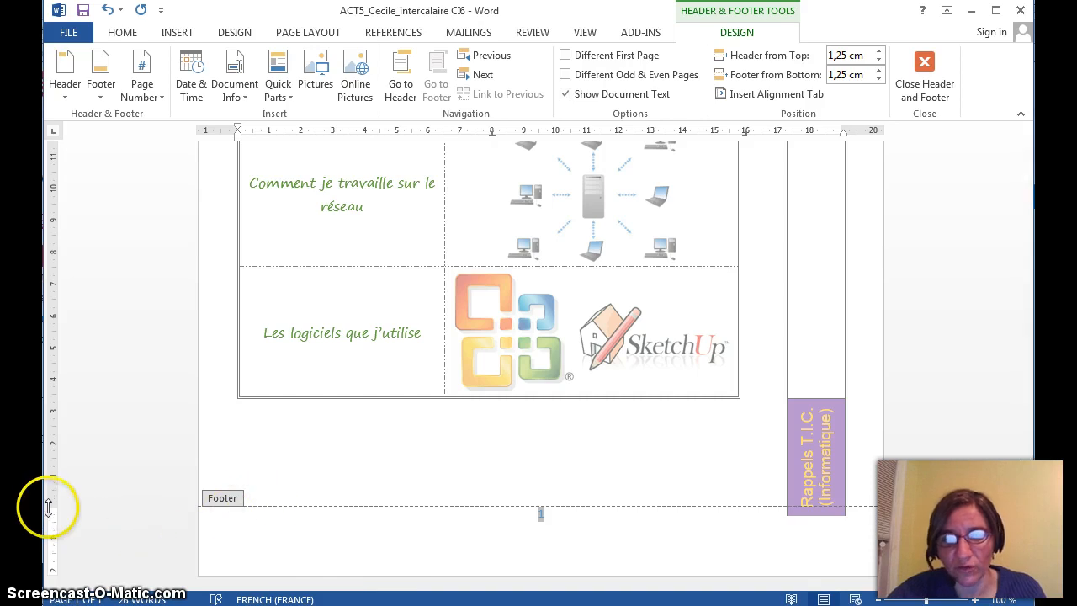
pyautogui.moveTo(48, 505); pyautogui.dragTo(51, 540)
pyautogui.doubleClick(686, 544)
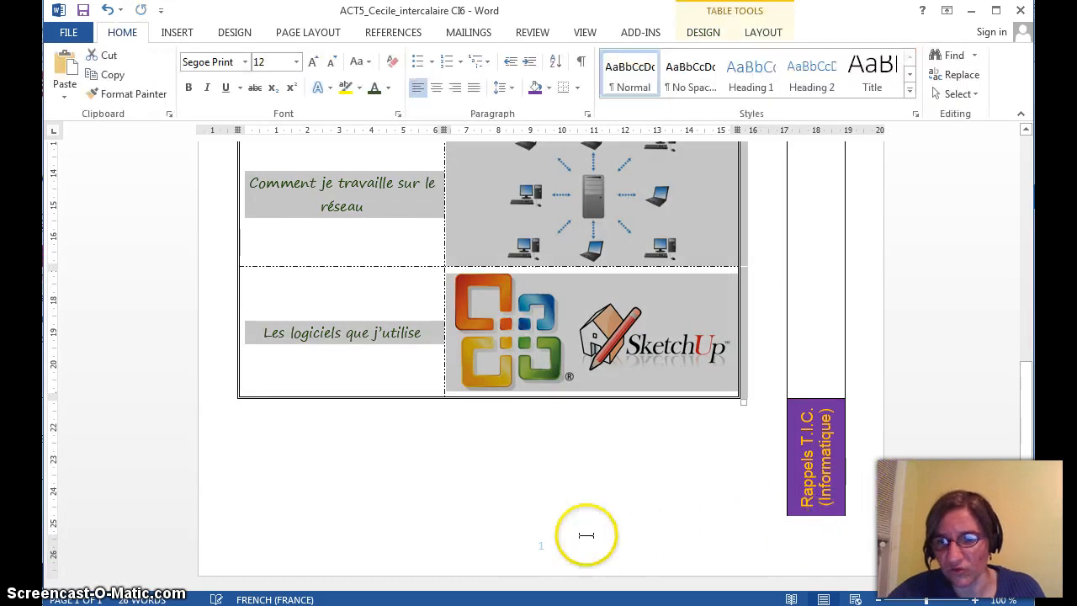
pyautogui.click(536, 558)
pyautogui.click(541, 555)
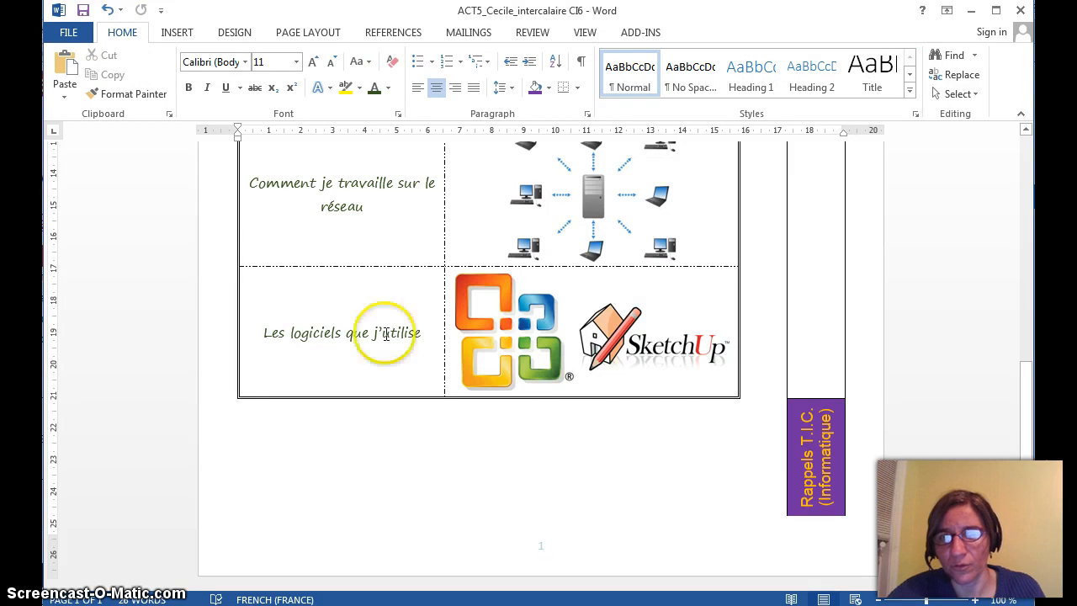
# - Reopen the footer for editing and shift its centred page number to the right side of the page with a tab
pyautogui.click(174, 33)
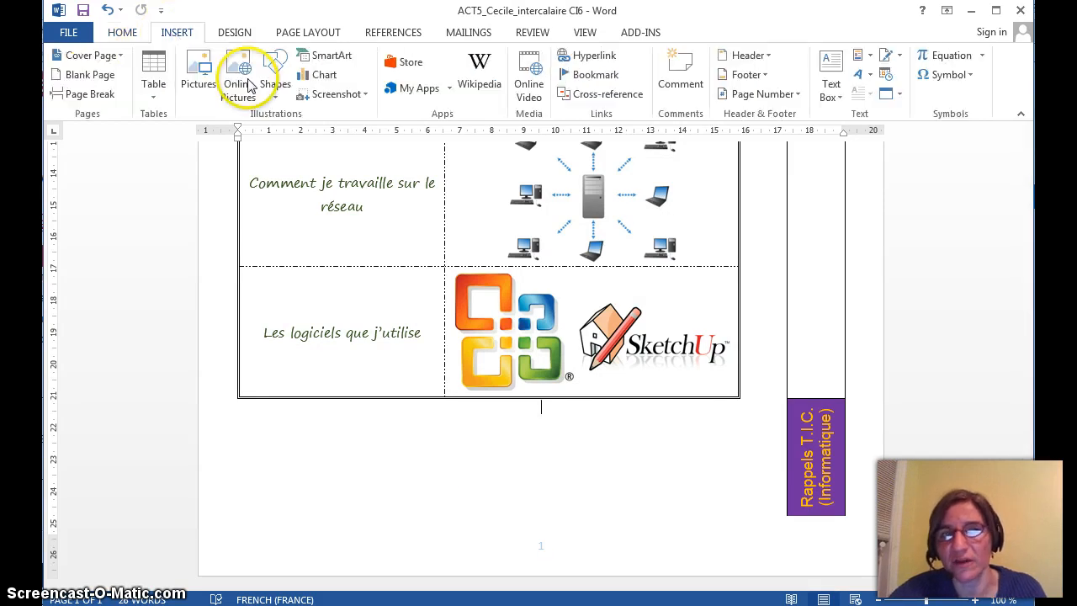
pyautogui.click(766, 76)
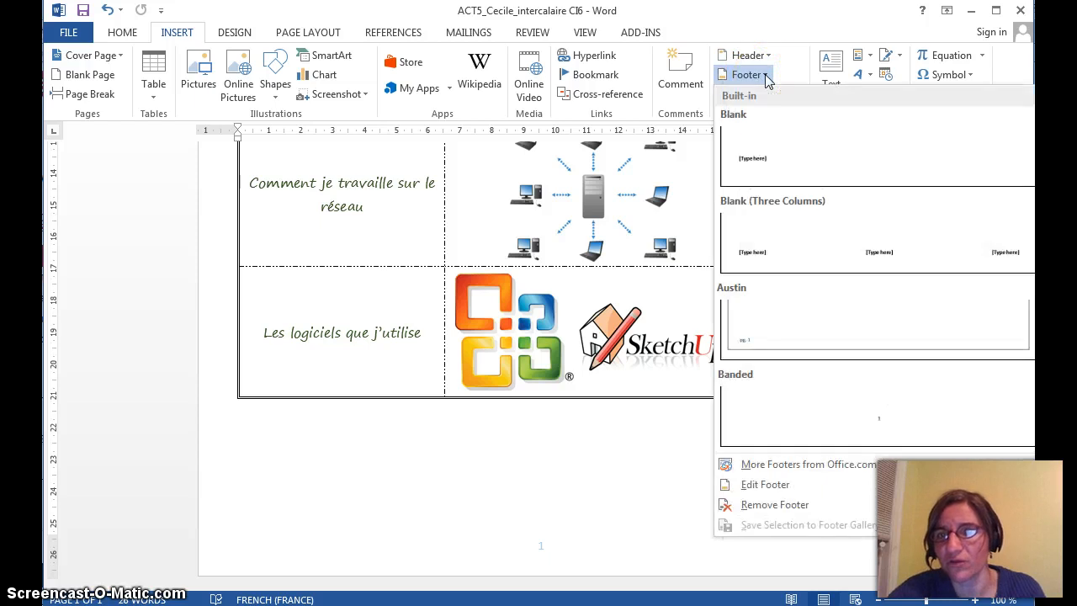
pyautogui.click(776, 488)
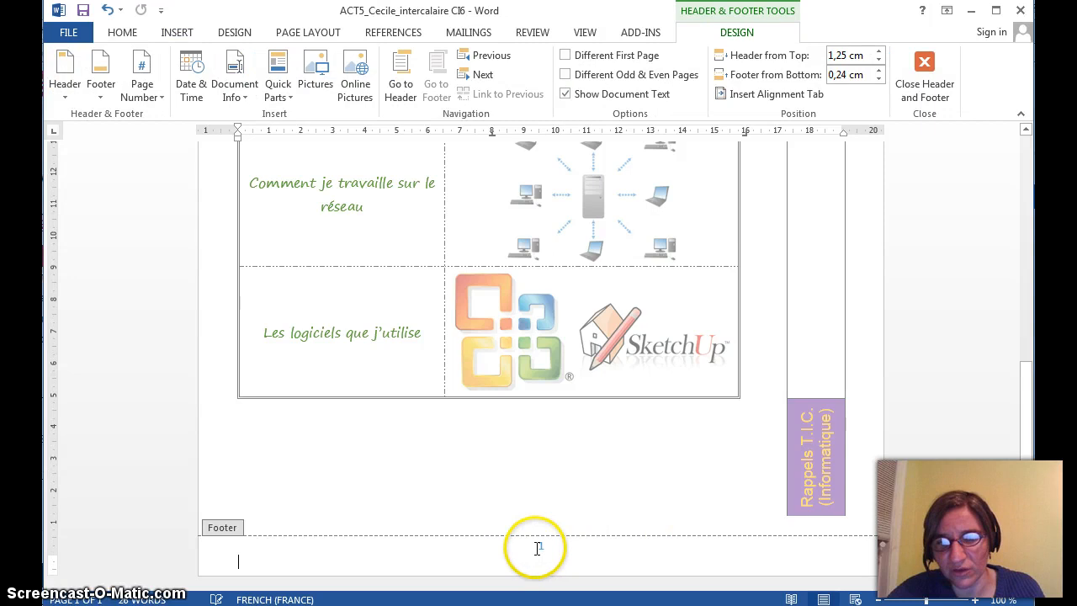
pyautogui.click(540, 548)
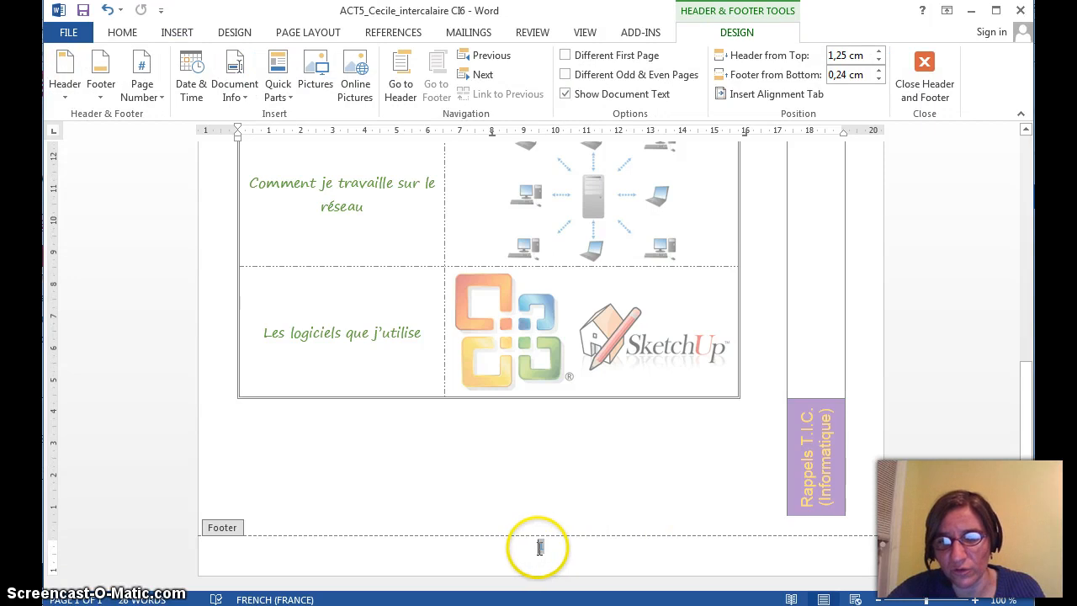
pyautogui.press('Tab')
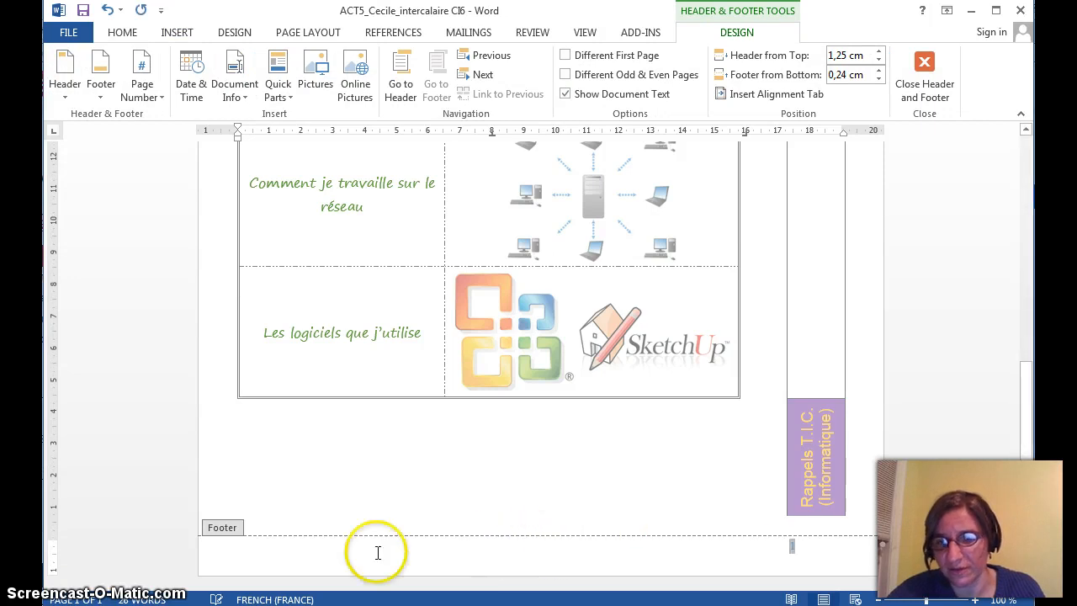
# - Add the author's full name in capitals at the left of the footer and return to the document body
pyautogui.click(280, 549)
pyautogui.click(253, 548)
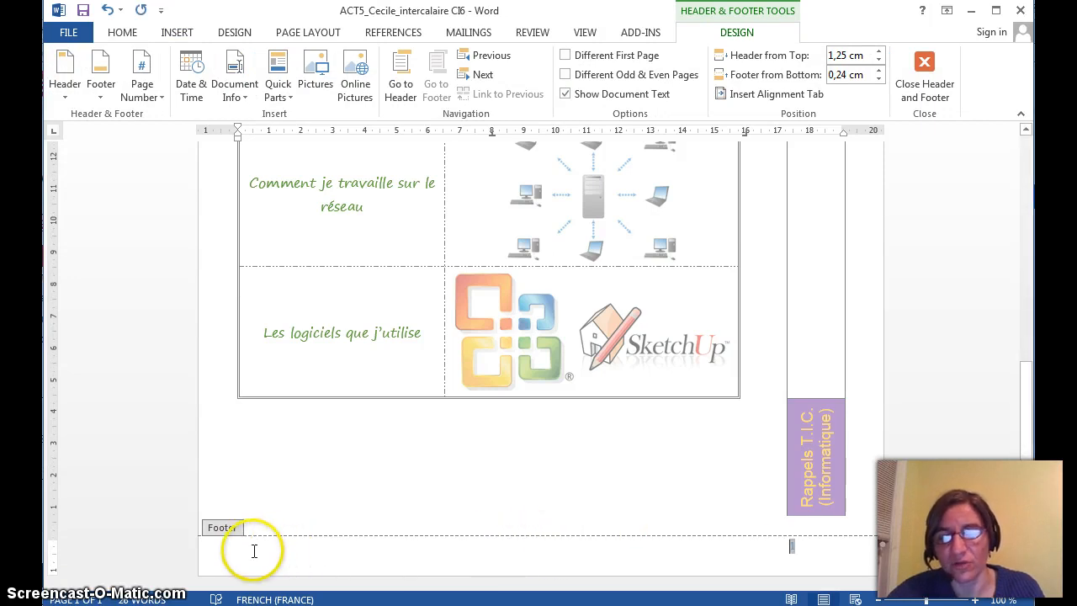
pyautogui.doubleClick(253, 548)
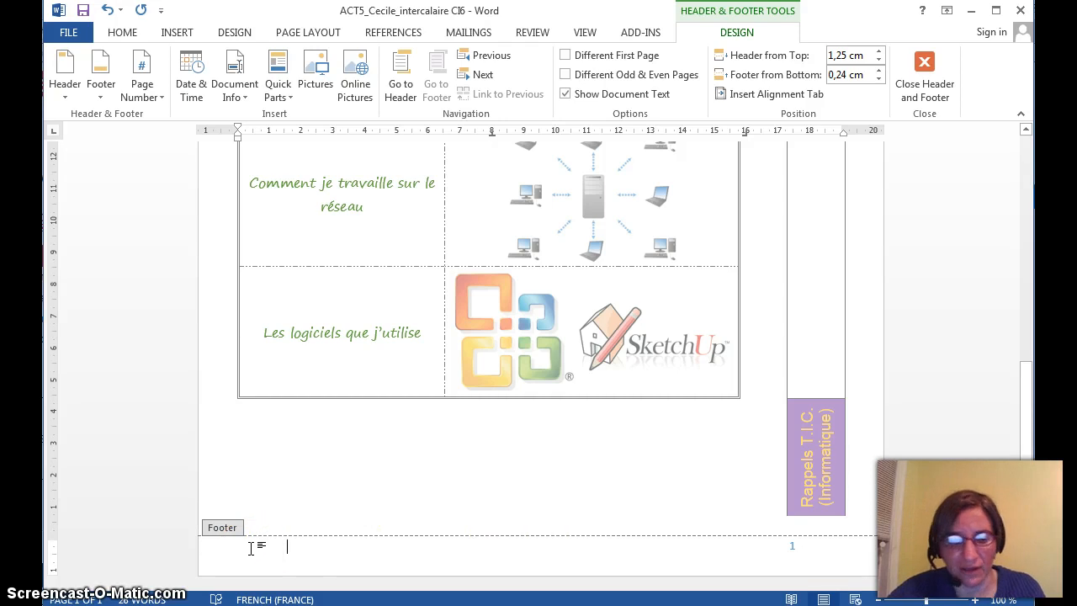
pyautogui.write('CECILE CARRIE')
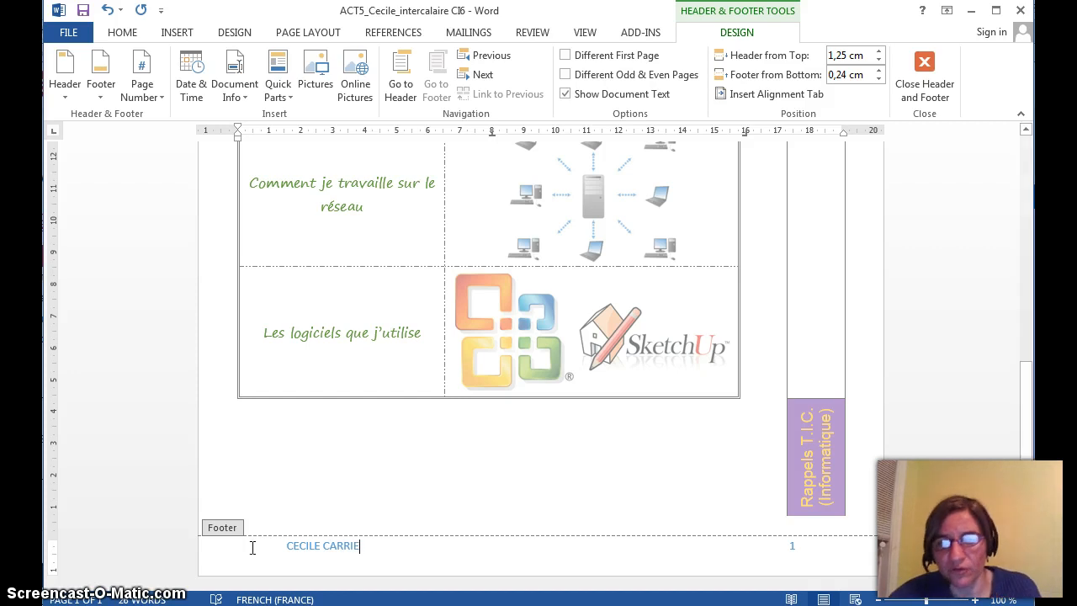
pyautogui.click(288, 517)
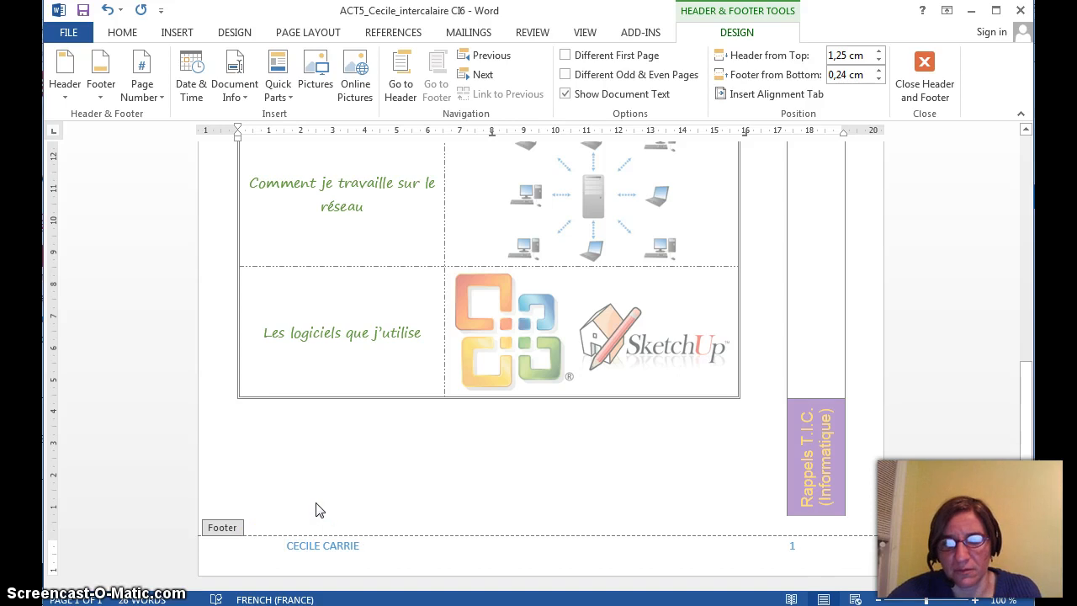
pyautogui.doubleClick(317, 508)
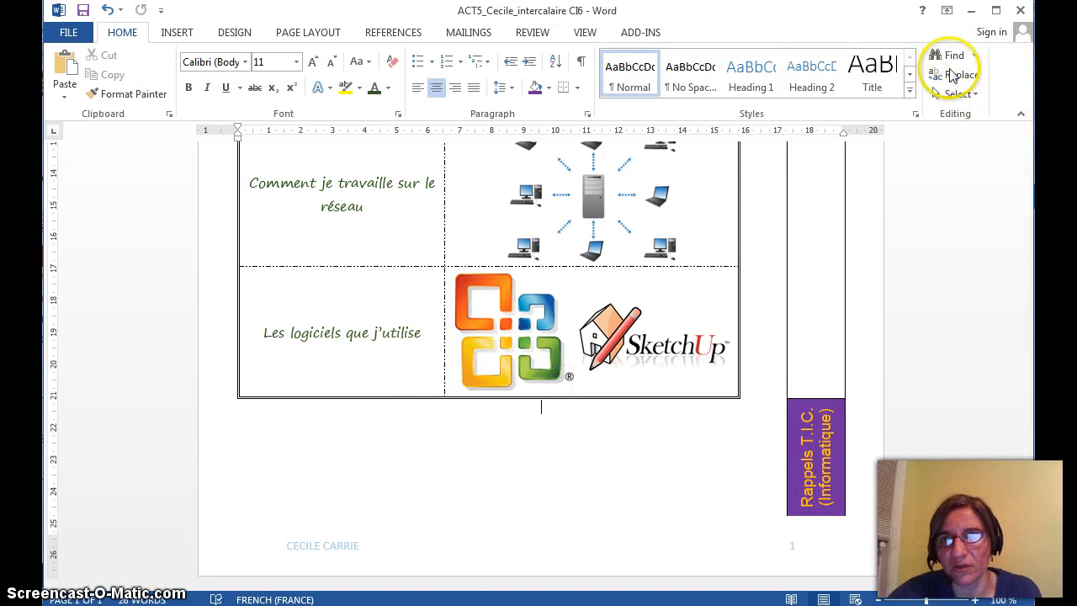
# - Reopen the footer for editing and close it to return to the document body
pyautogui.click(178, 34)
pyautogui.click(761, 75)
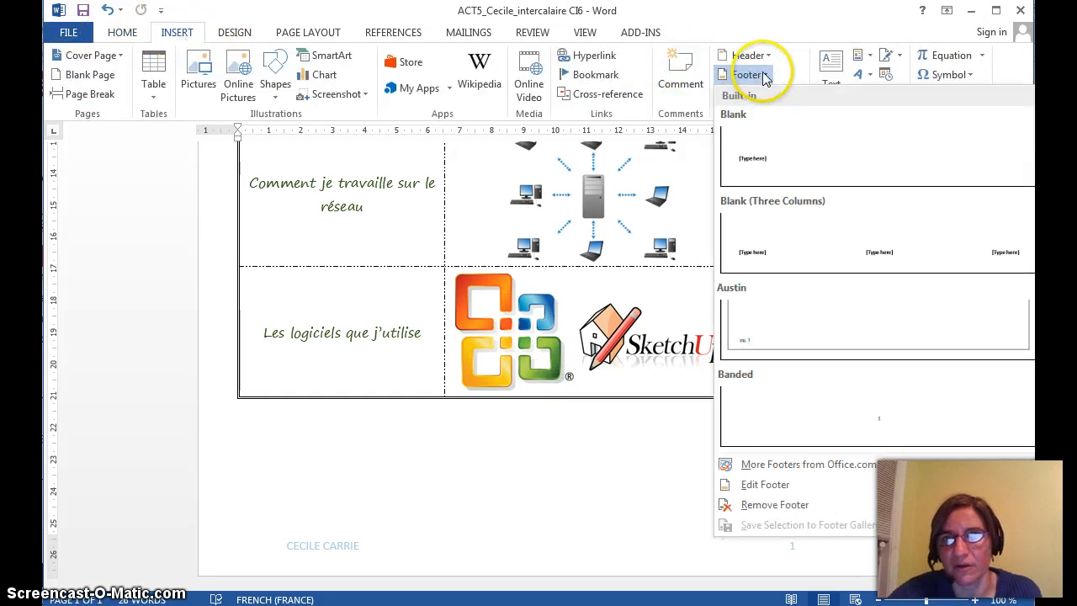
pyautogui.click(763, 484)
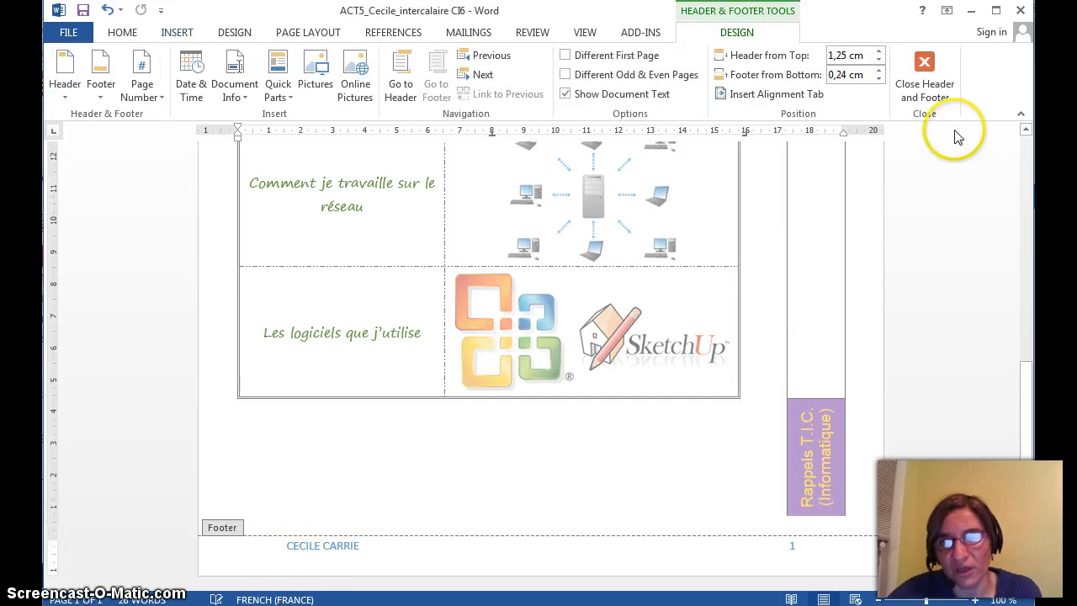
pyautogui.click(925, 69)
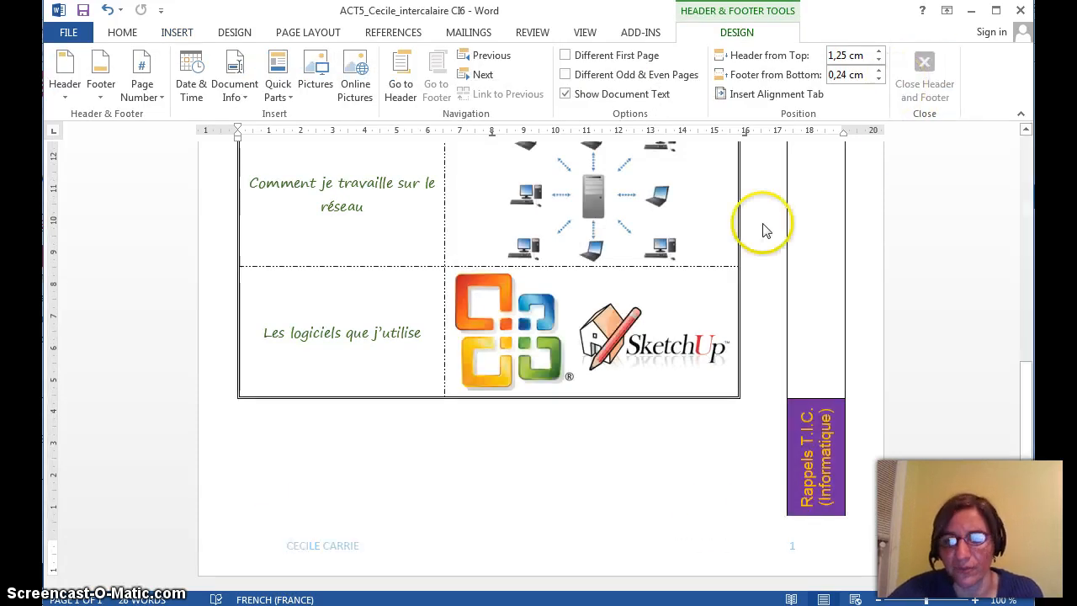
# - Return to the start of the page and save the finished document
pyautogui.scroll(10, 530, 488)
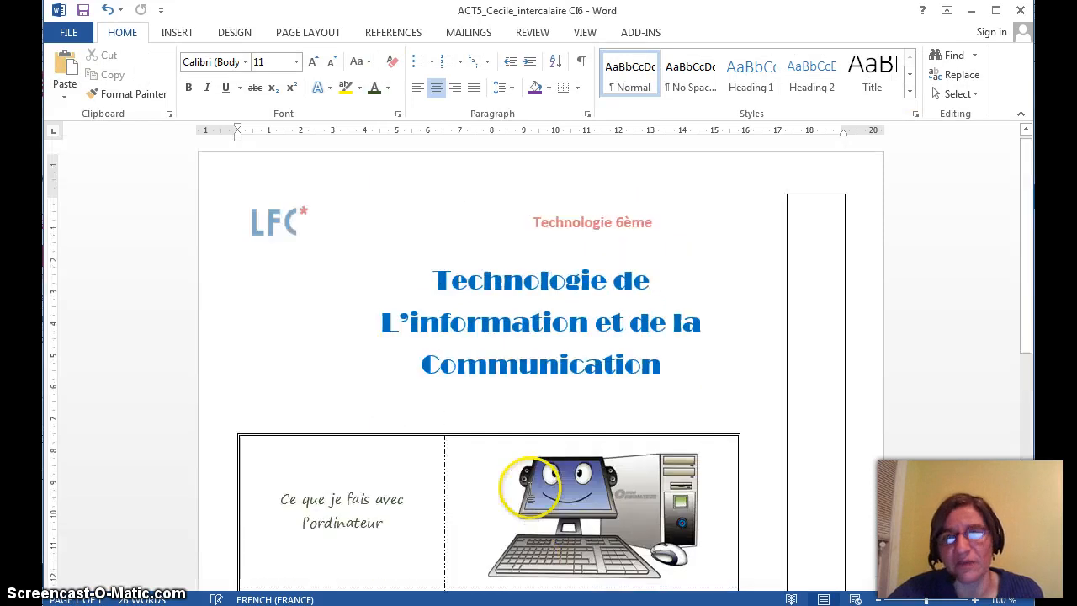
pyautogui.click(83, 10)
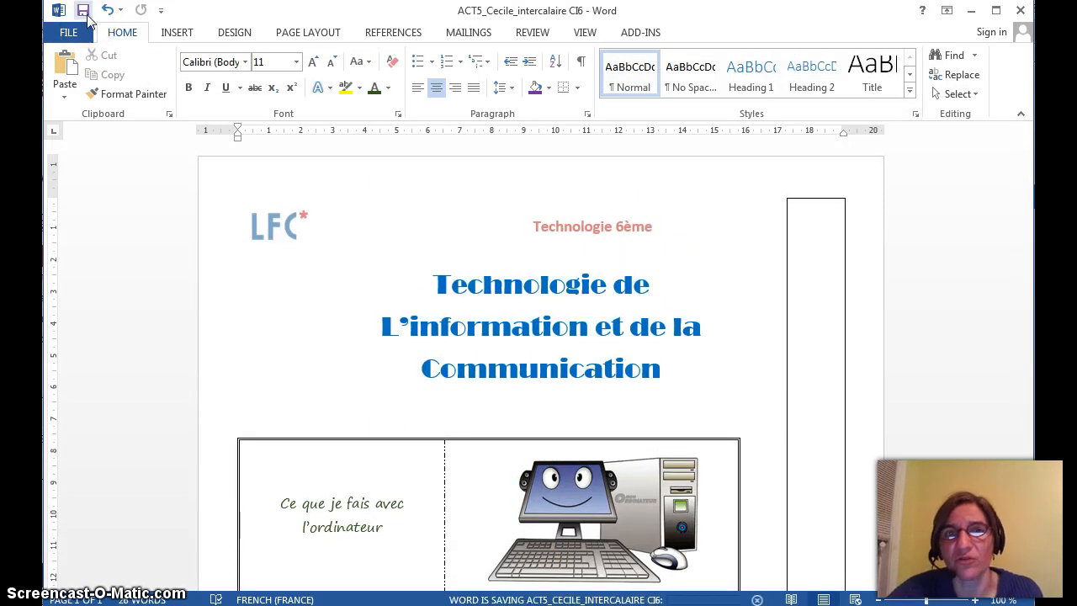